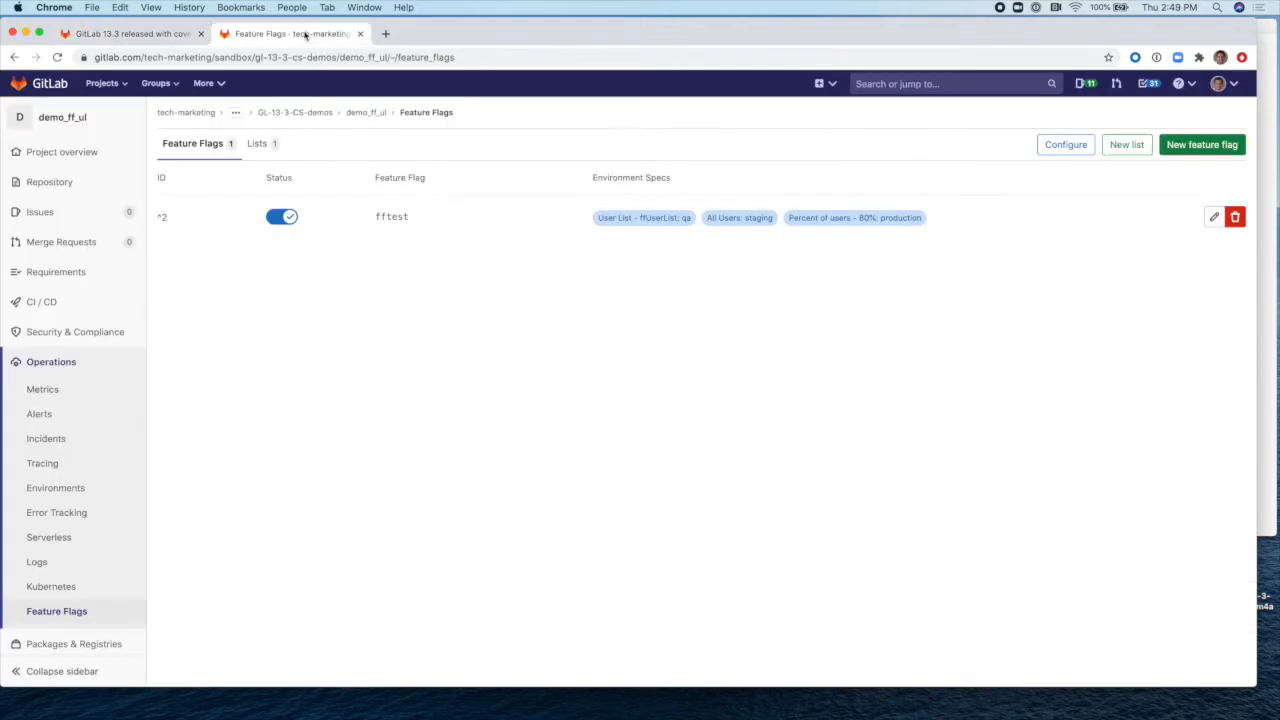
Step: Open the demo_ff_ul project overview from the top of the sidebar
left_click(66, 116)
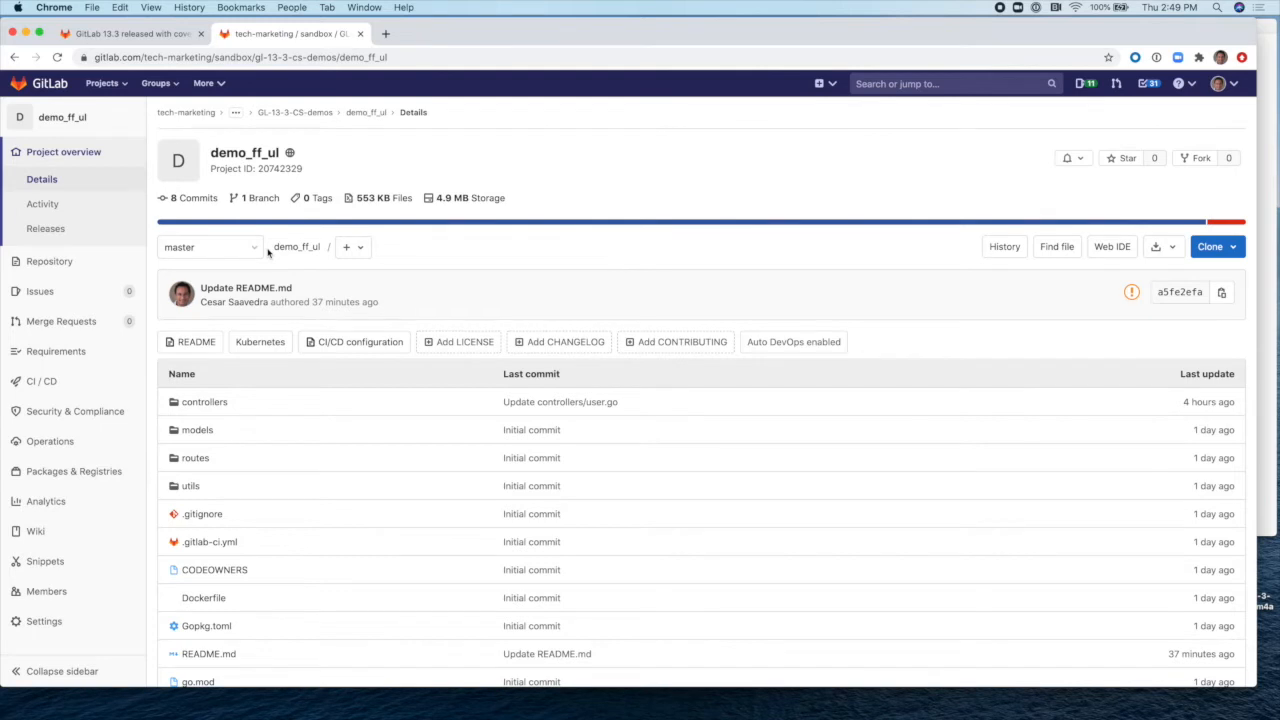
scroll(603, 540, "down", 10)
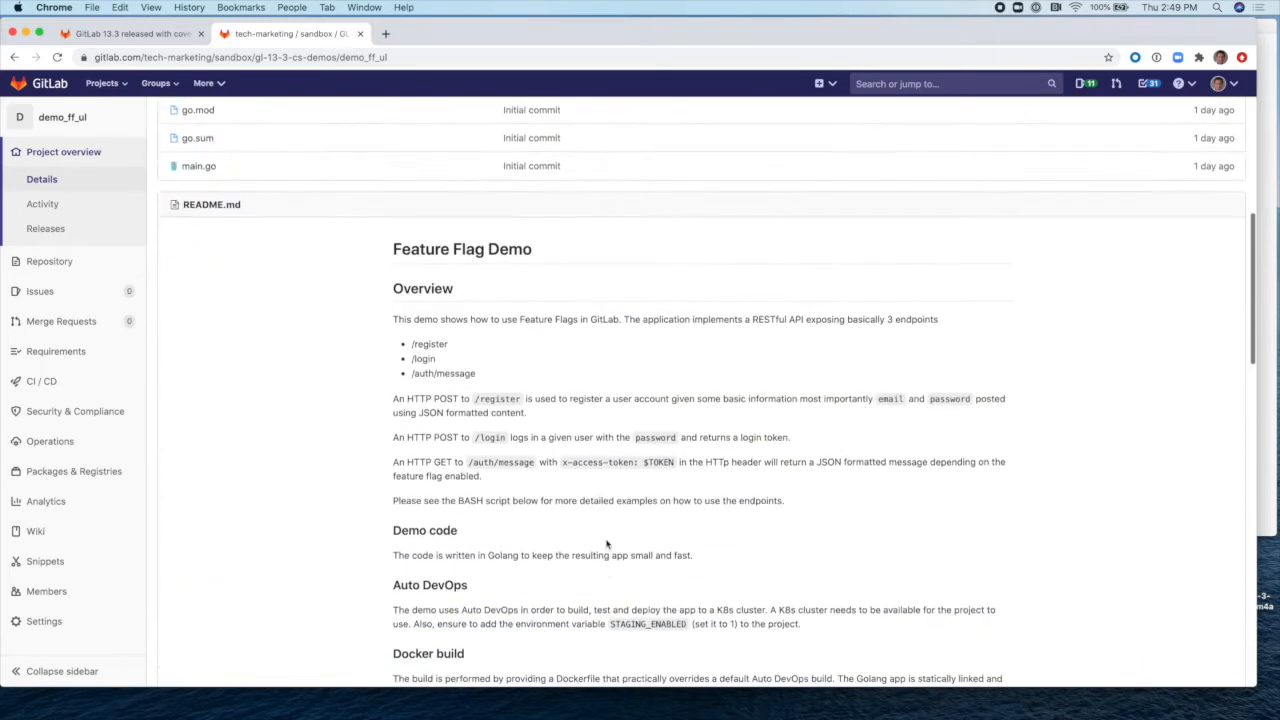
scroll(606, 544, "down", 5)
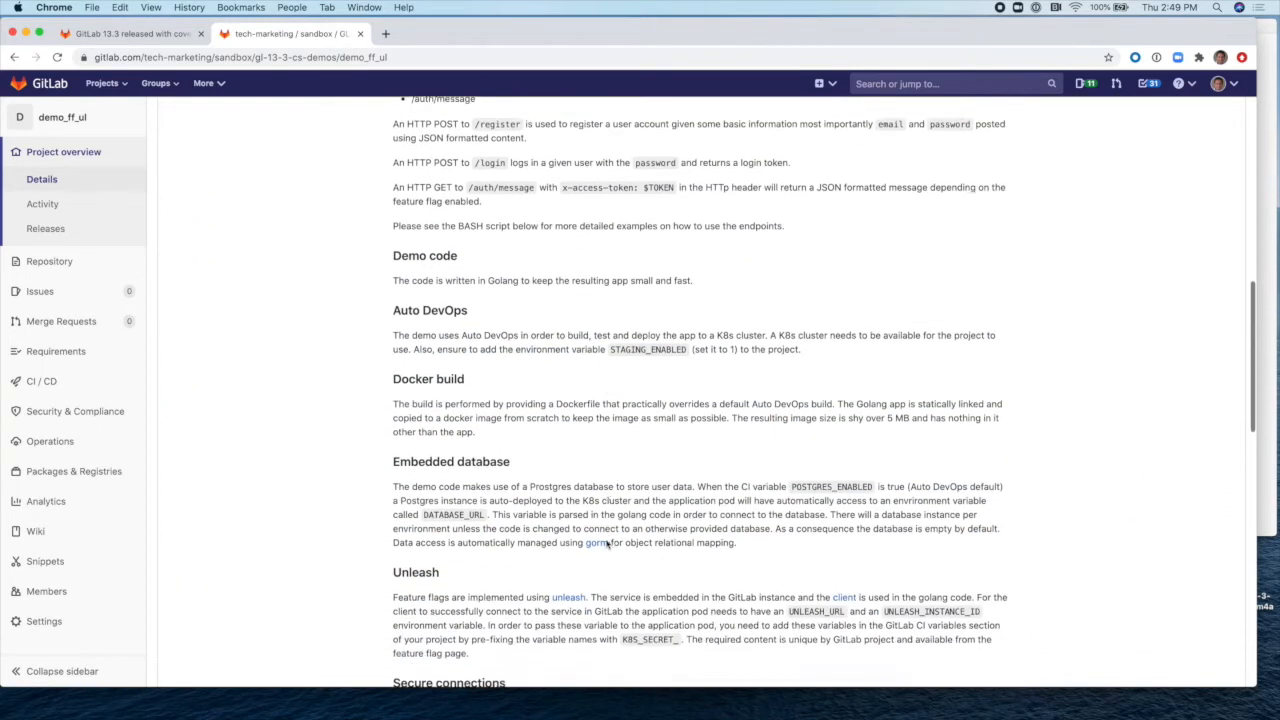
scroll(606, 540, "down", 9)
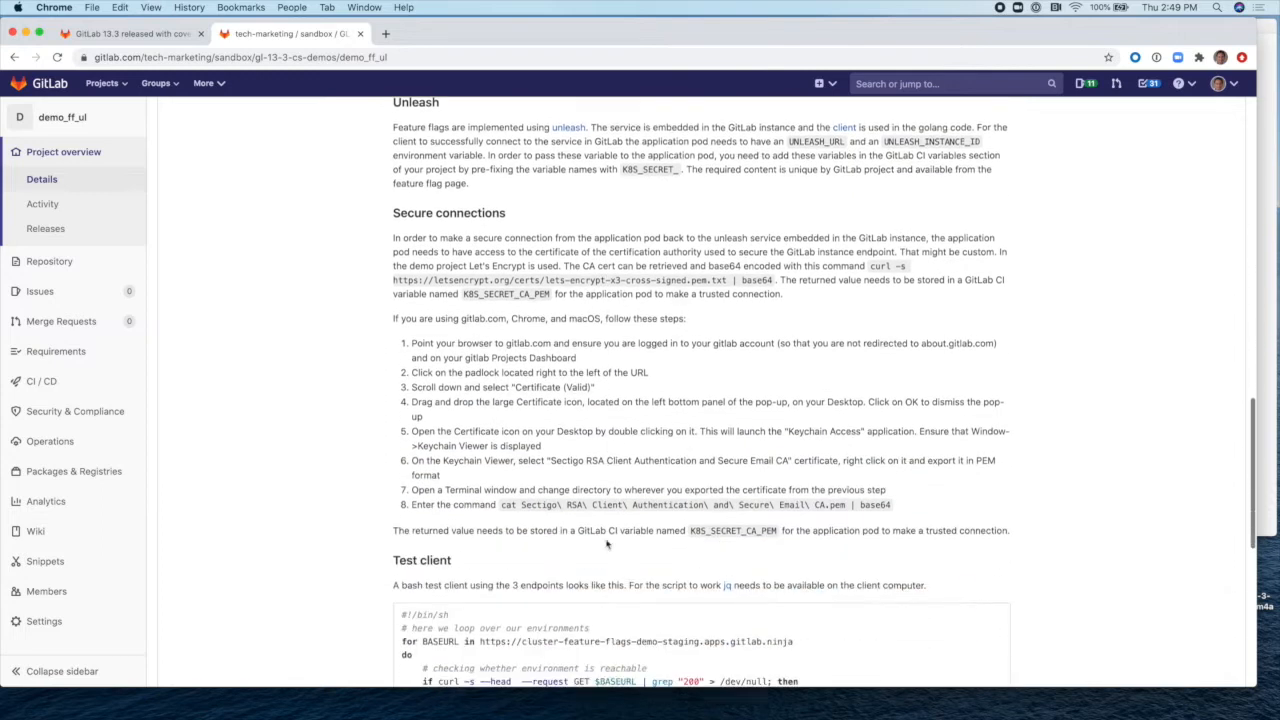
scroll(606, 544, "down", 5)
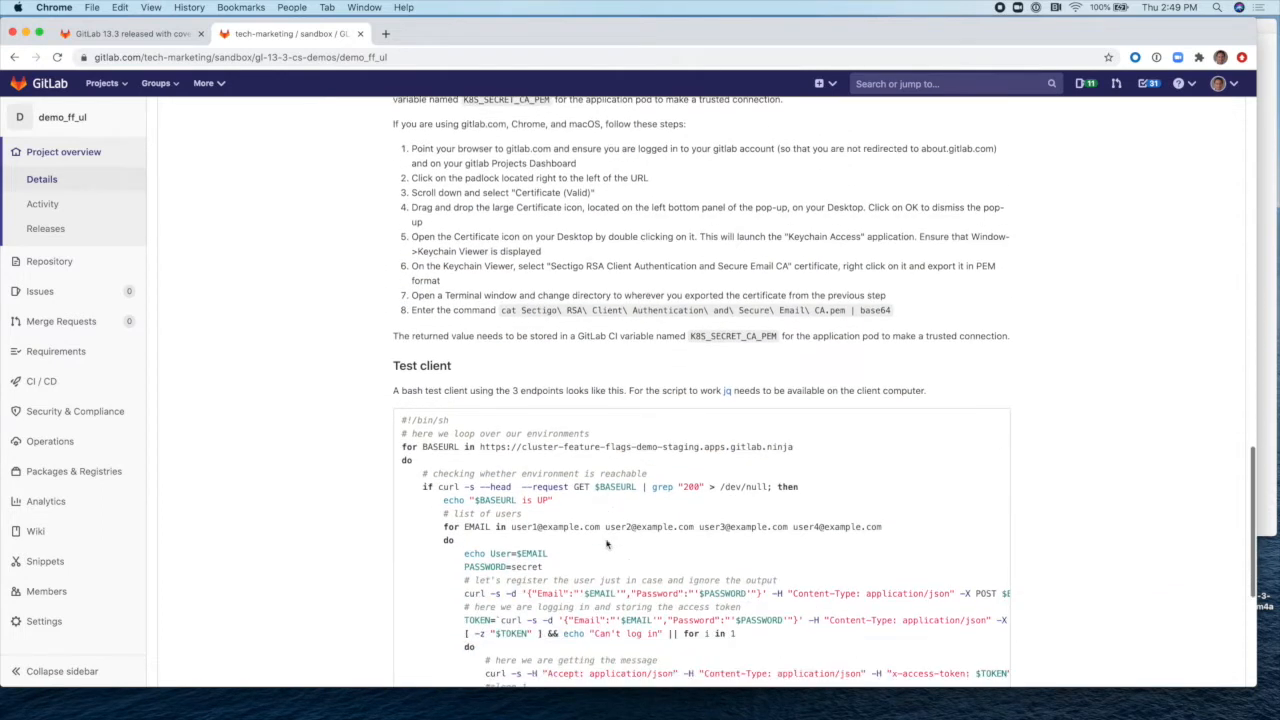
scroll(606, 544, "down", 4)
scroll(606, 544, "up", 20)
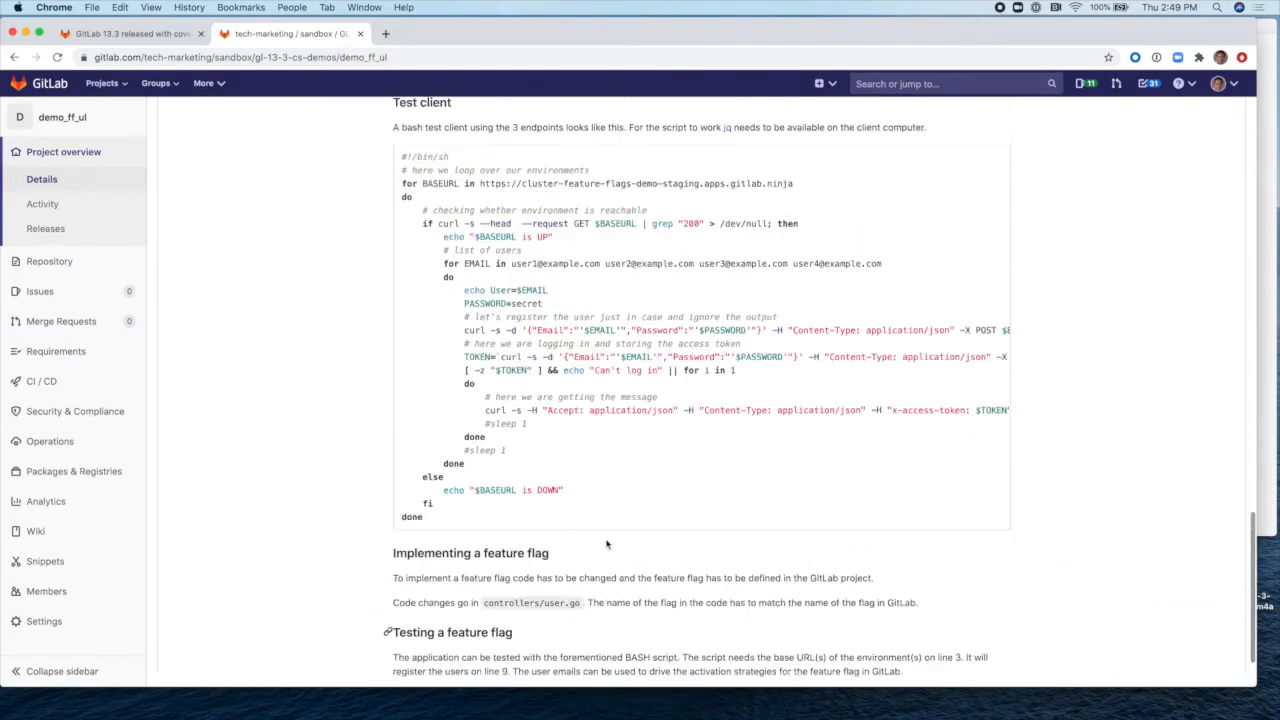
scroll(606, 544, "up", 6)
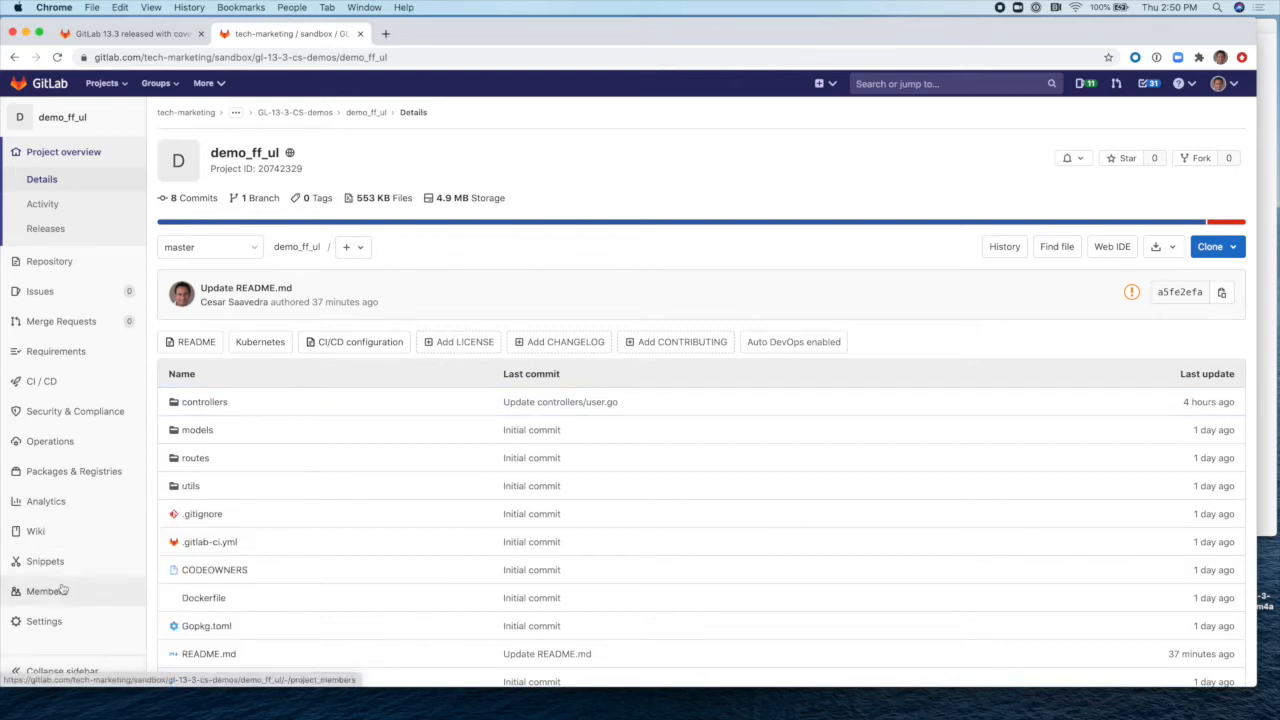
Step: On the Feature Flags page, view the client API URL and instance ID in Configure, then close it
mouse_move(45, 442)
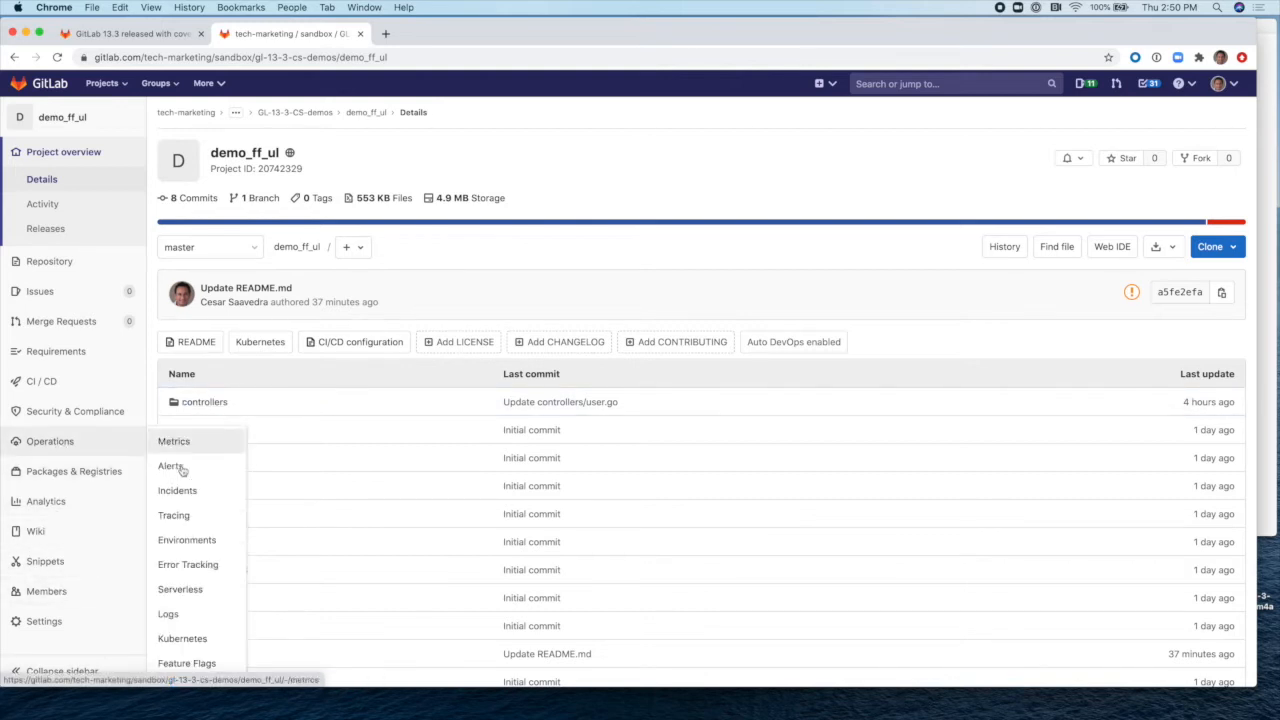
left_click(196, 665)
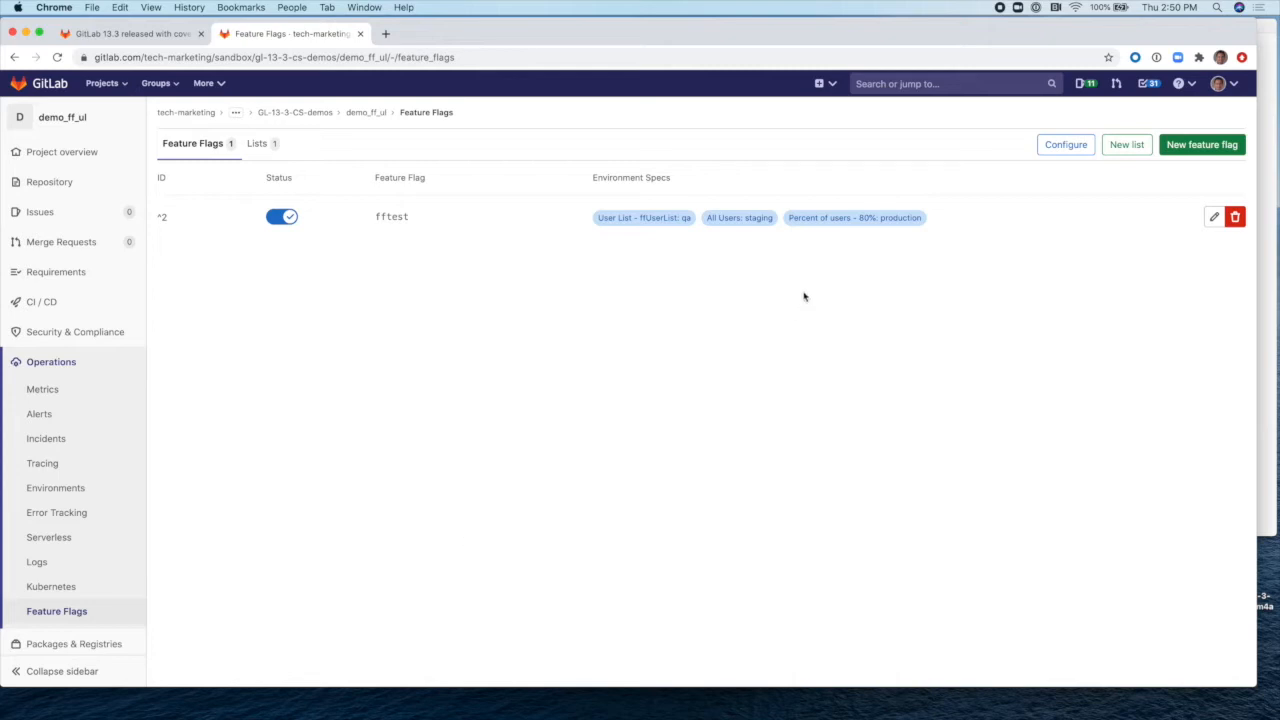
left_click(1064, 147)
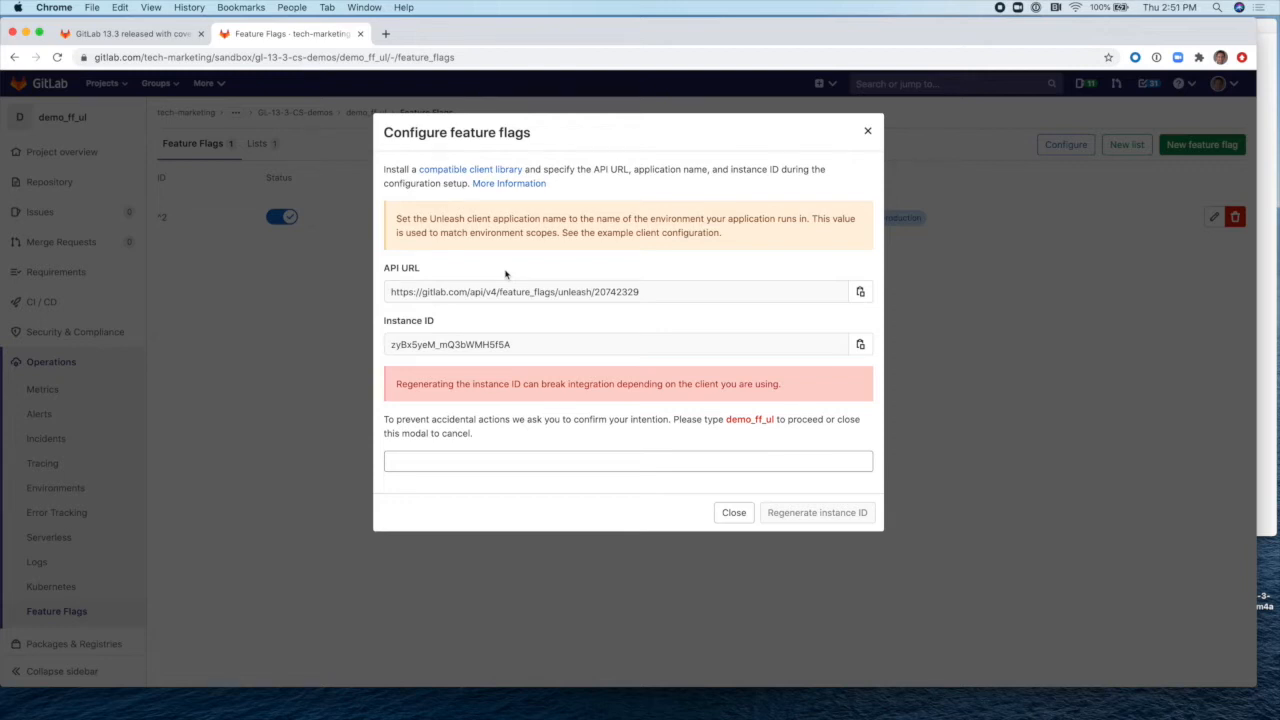
left_click(870, 135)
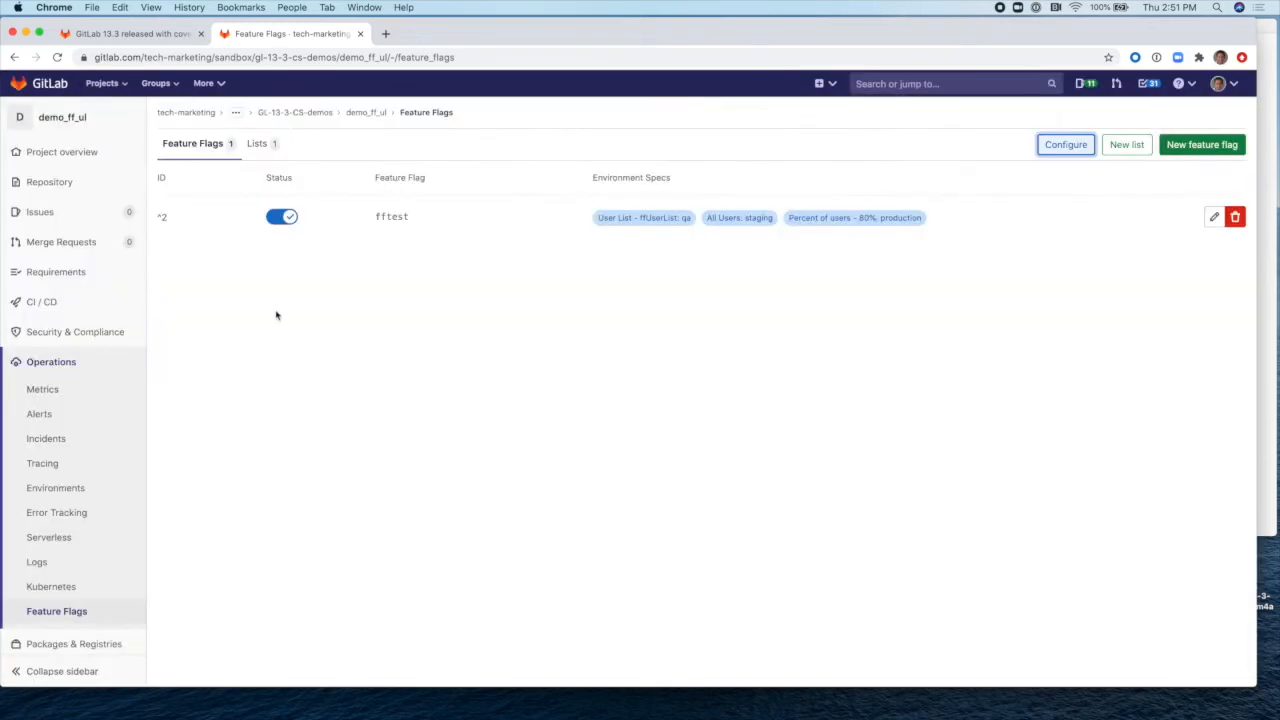
Step: Expand the CI/CD Variables to show K8S_SECRET_UNLEASH_URL, K8S_SECRET_UNLEASH_INSTANCE_ID and STAGING_ENABLED
scroll(86, 574, "down", 3)
mouse_move(59, 629)
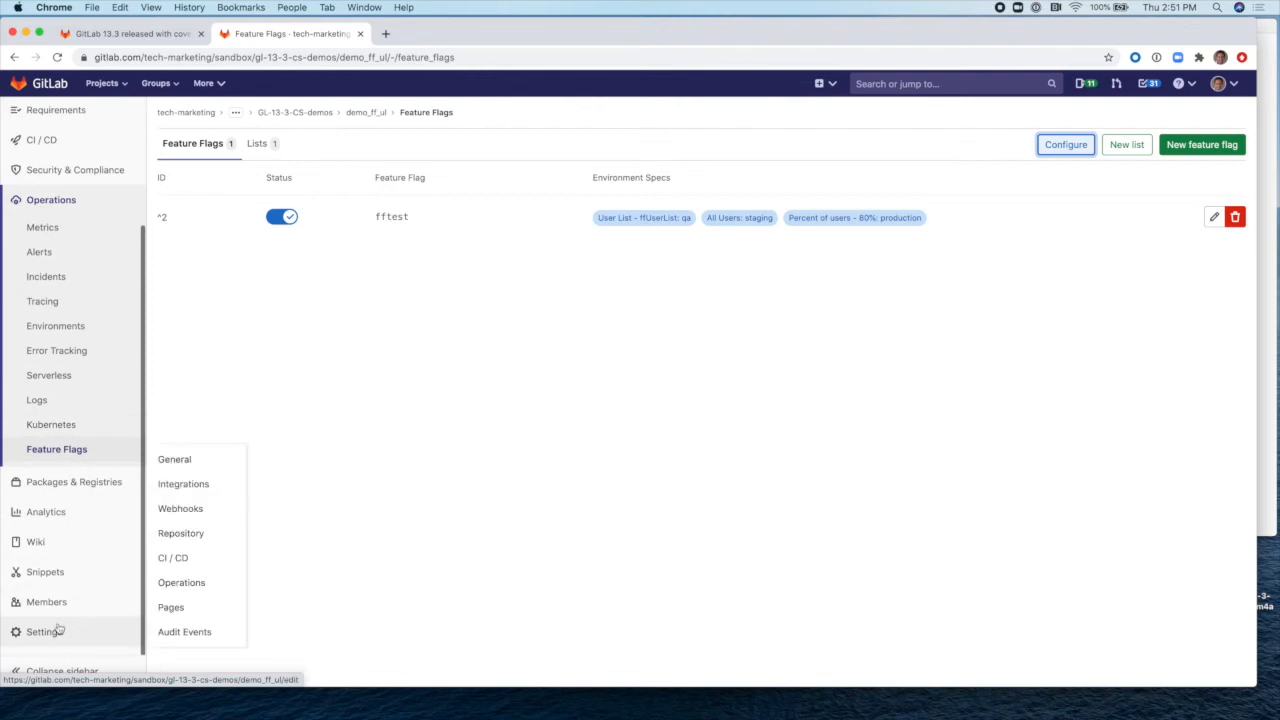
left_click(201, 565)
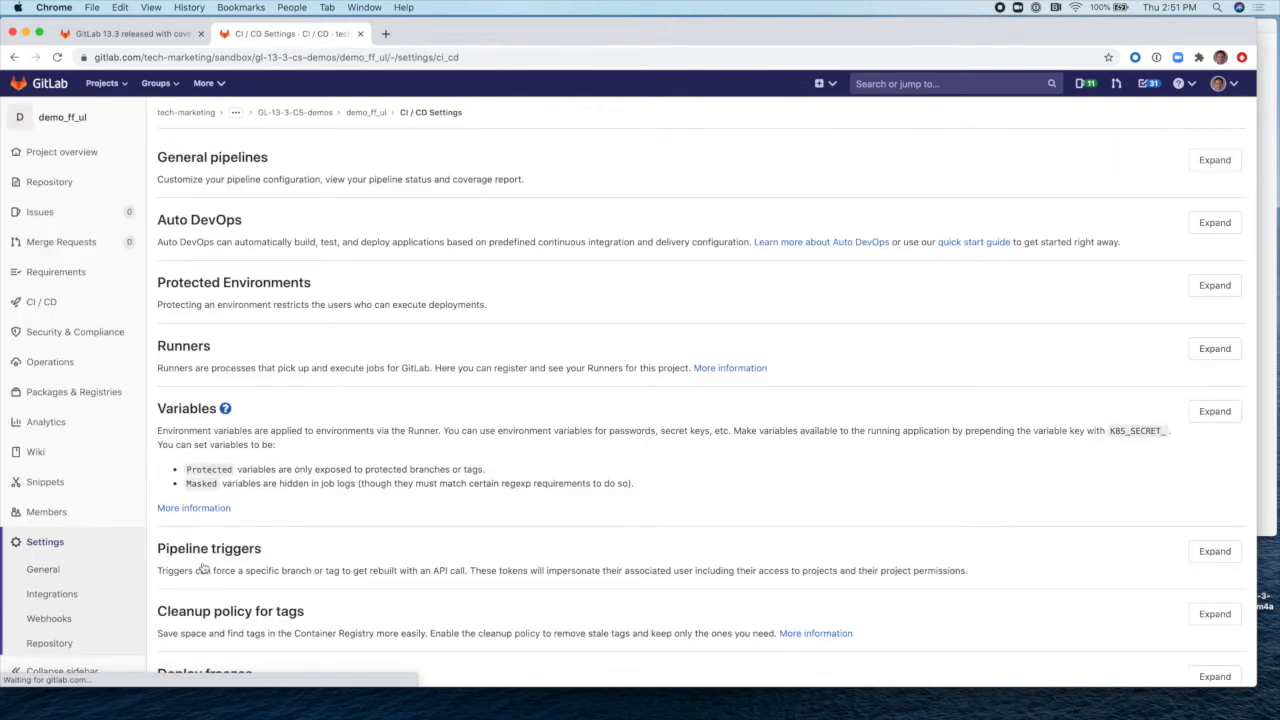
left_click(1215, 411)
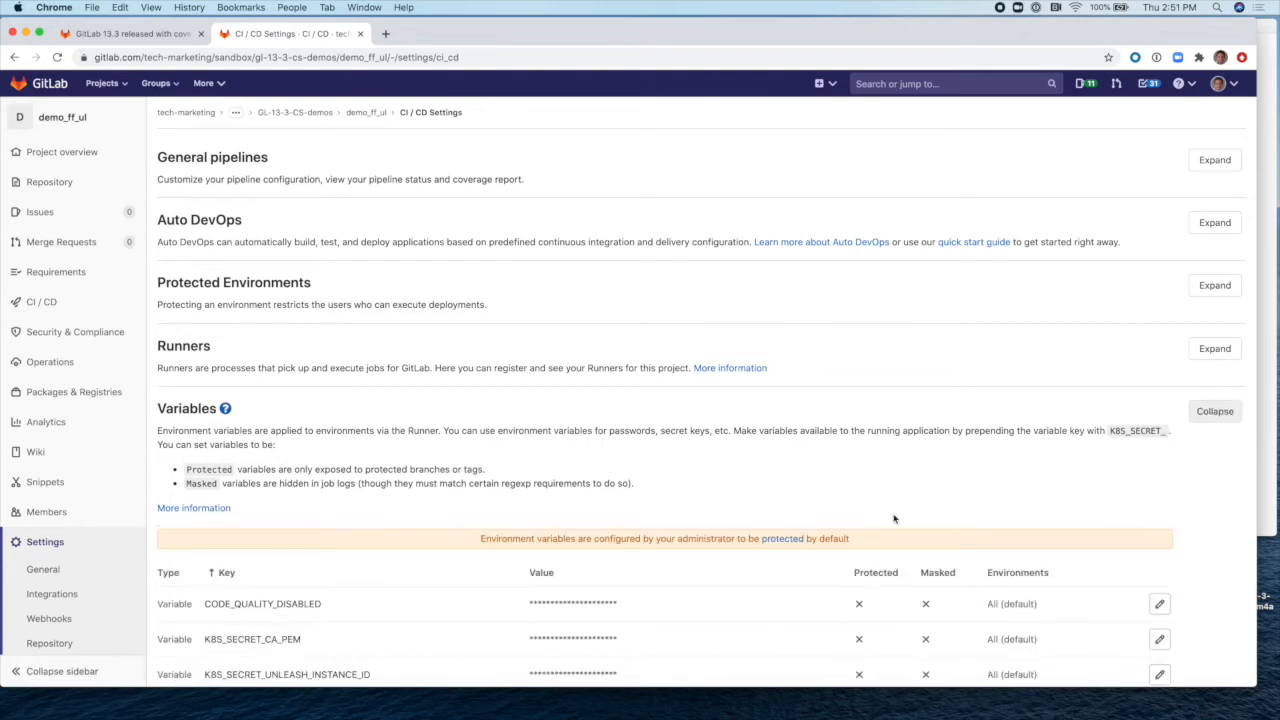
scroll(894, 518, "down", 3)
scroll(894, 518, "down", 1)
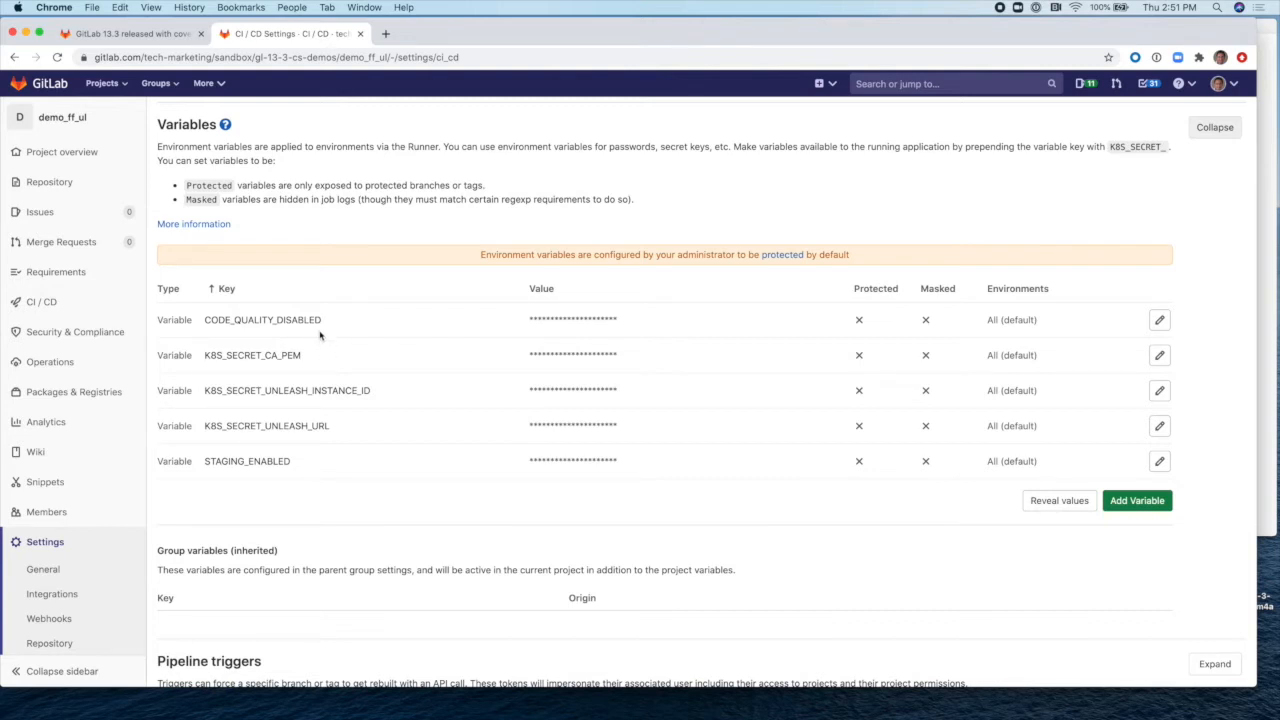
mouse_move(316, 330)
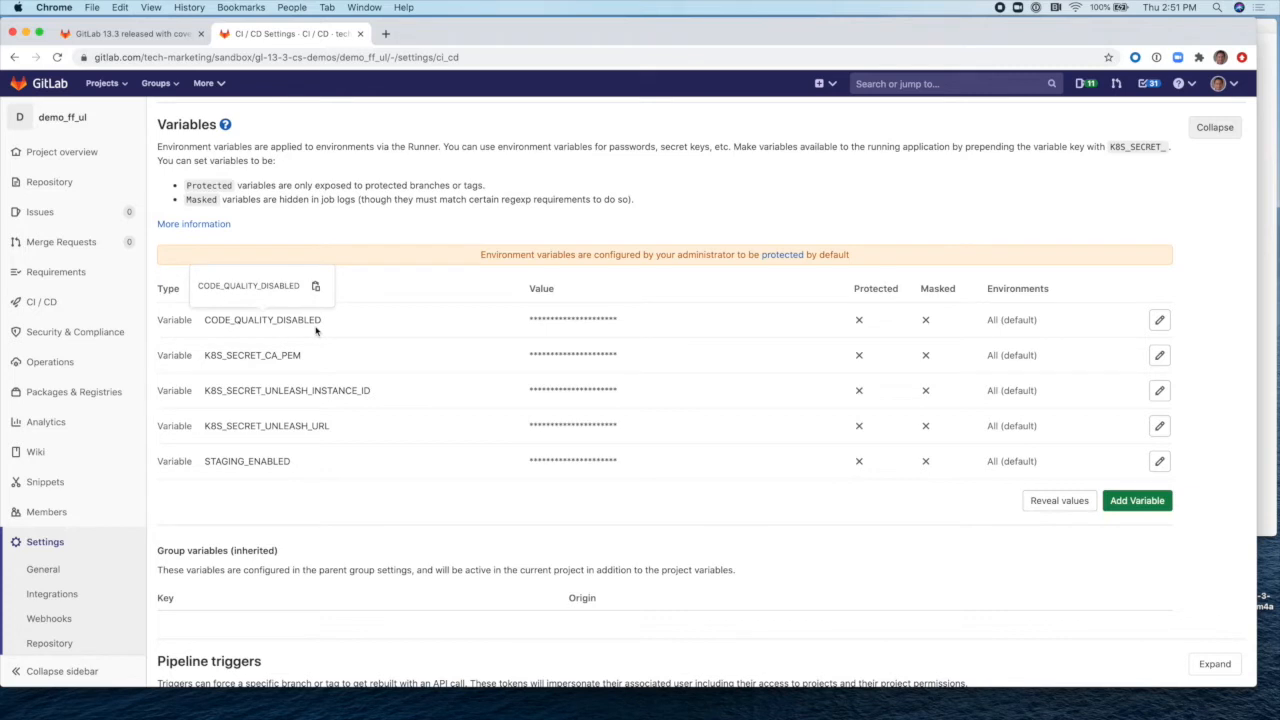
mouse_move(274, 470)
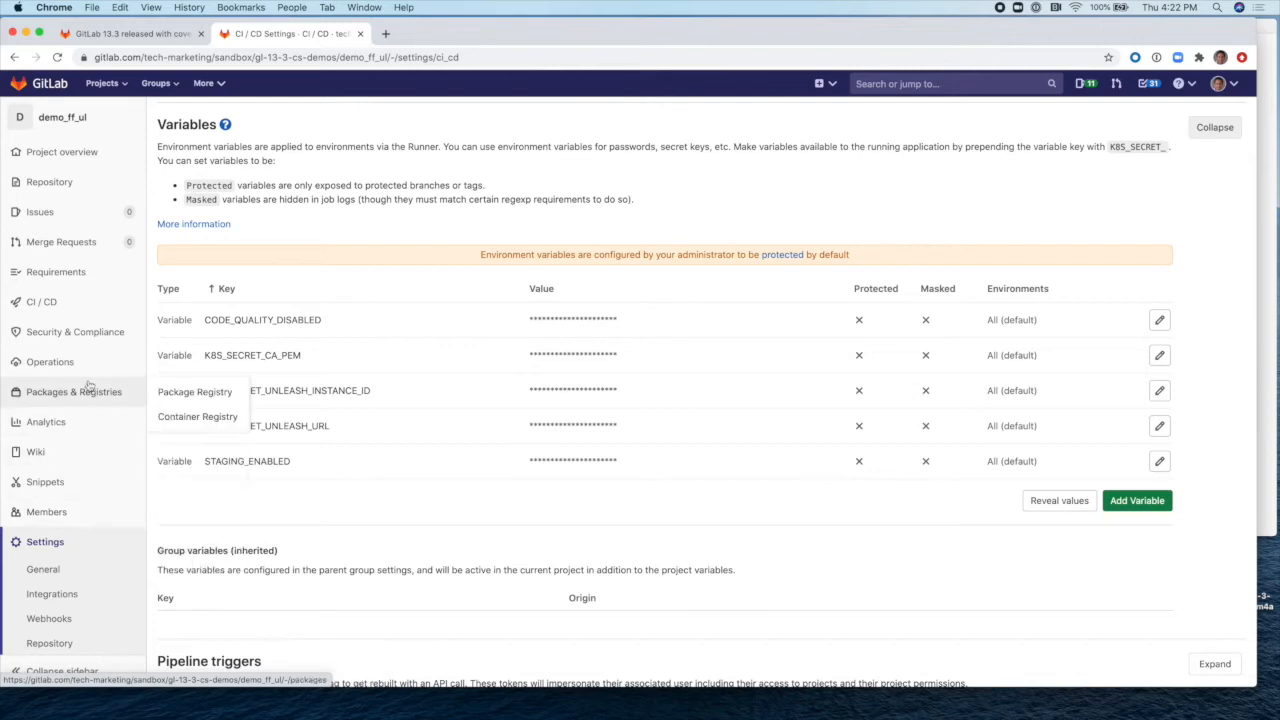
Step: From Feature Flags, create a new user list named ffUserList2
mouse_move(91, 363)
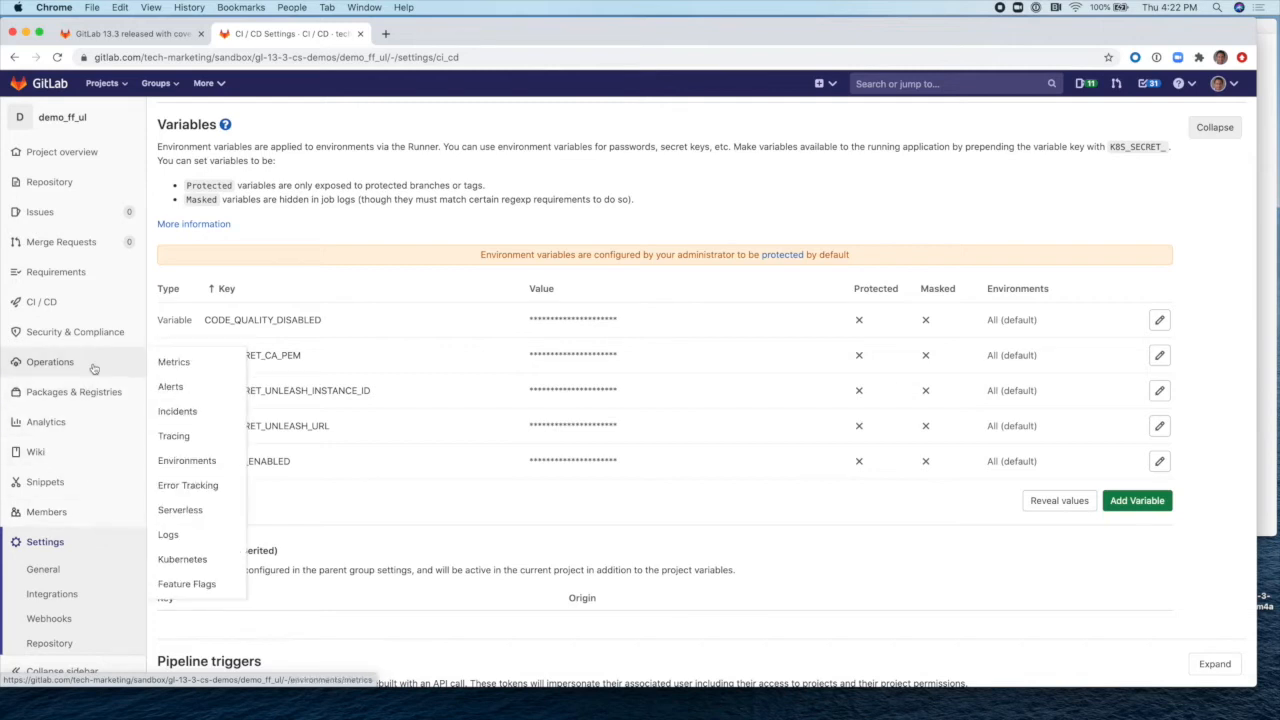
left_click(217, 589)
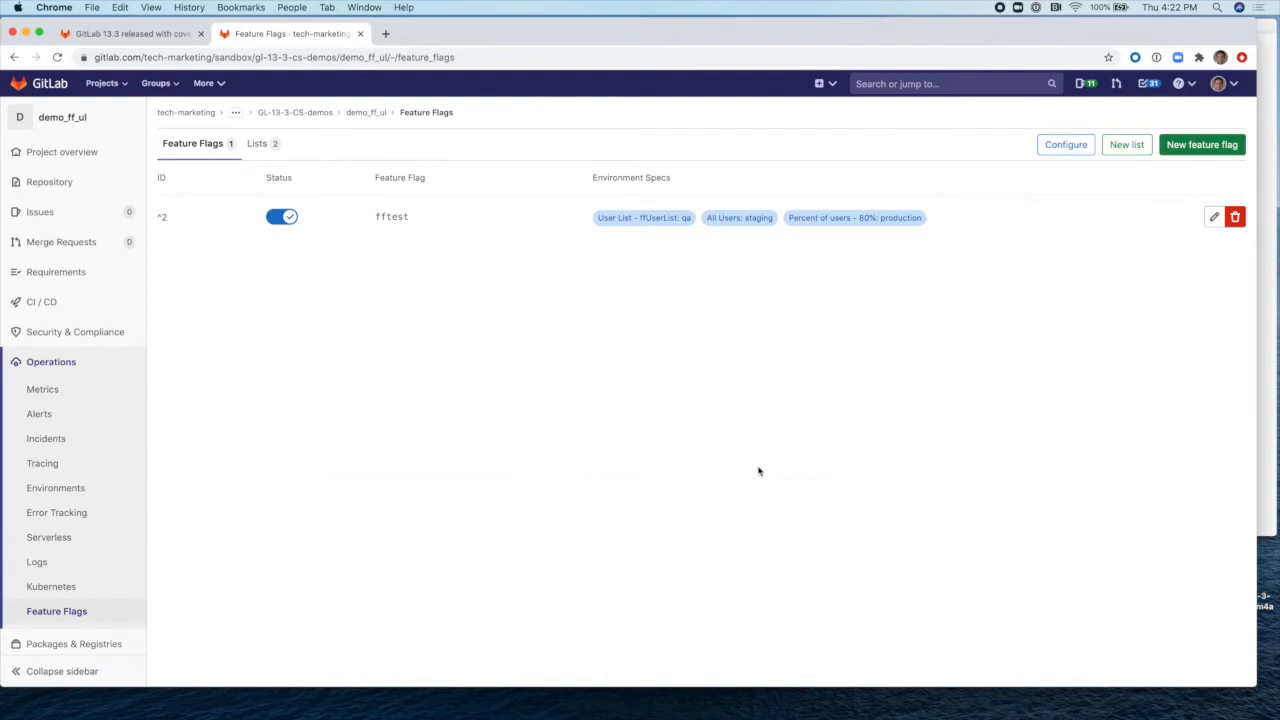
left_click(1127, 145)
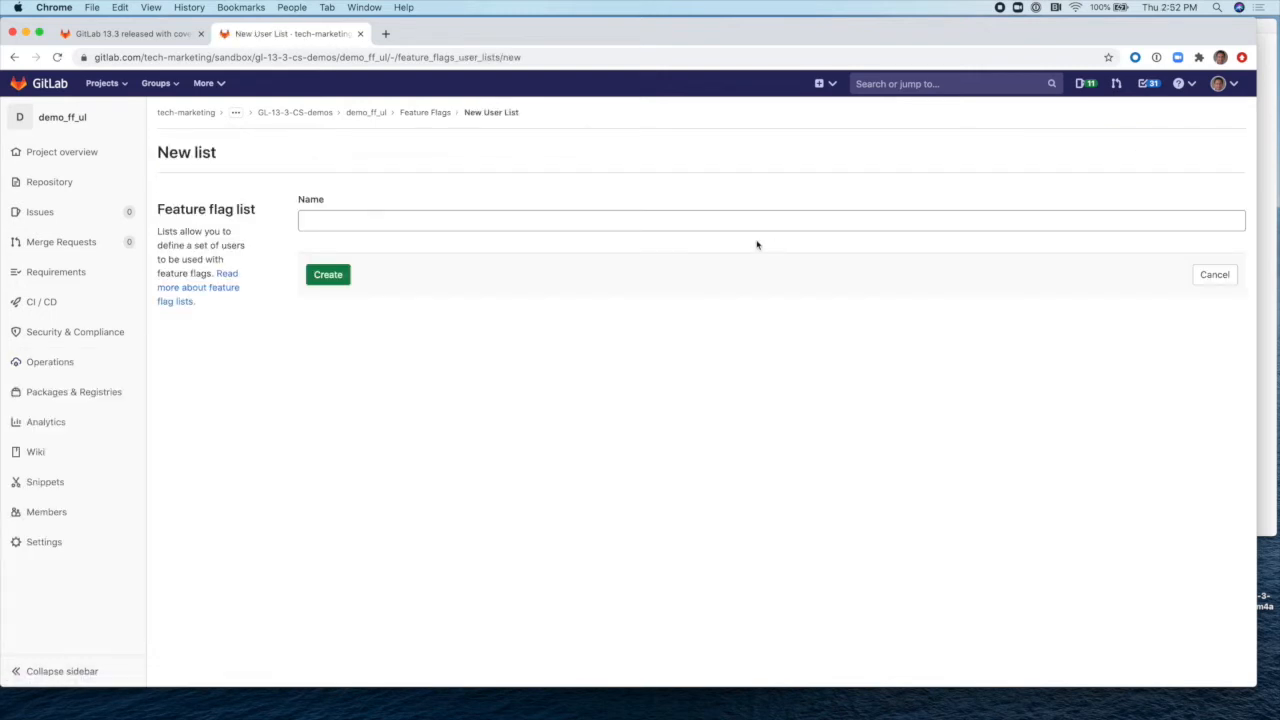
left_click(664, 224)
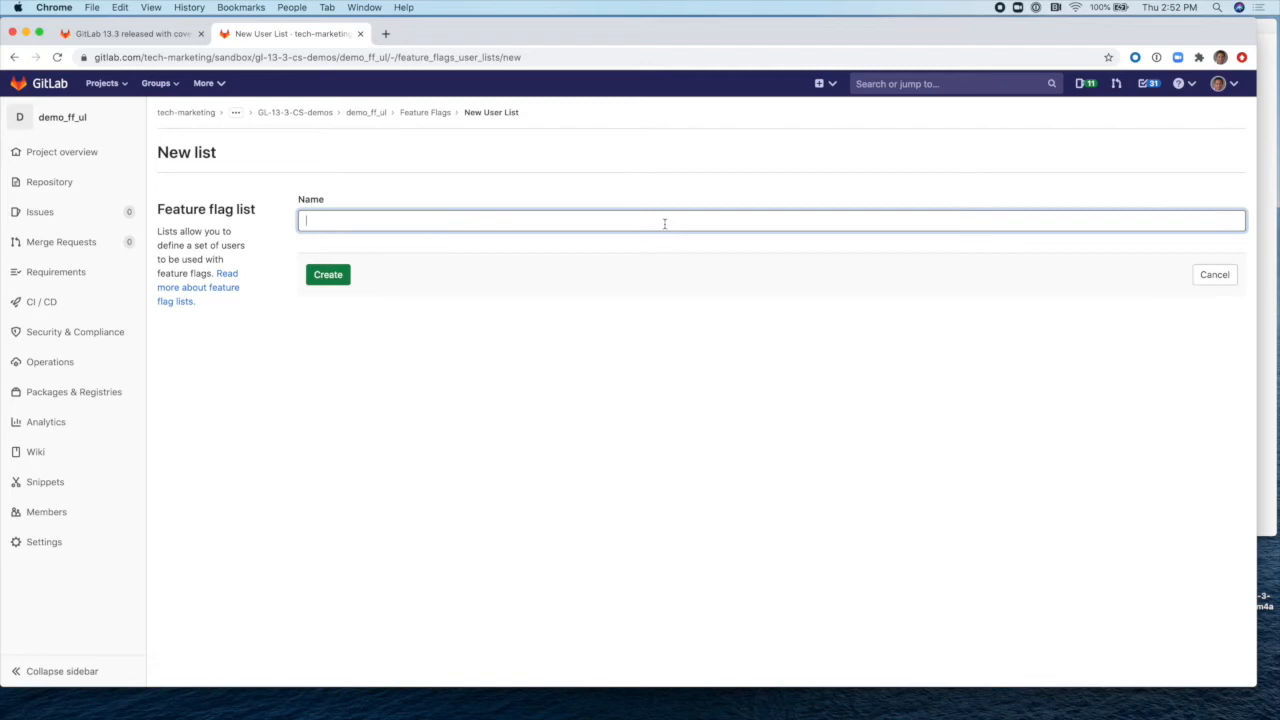
type("ffUserList2")
left_click(343, 279)
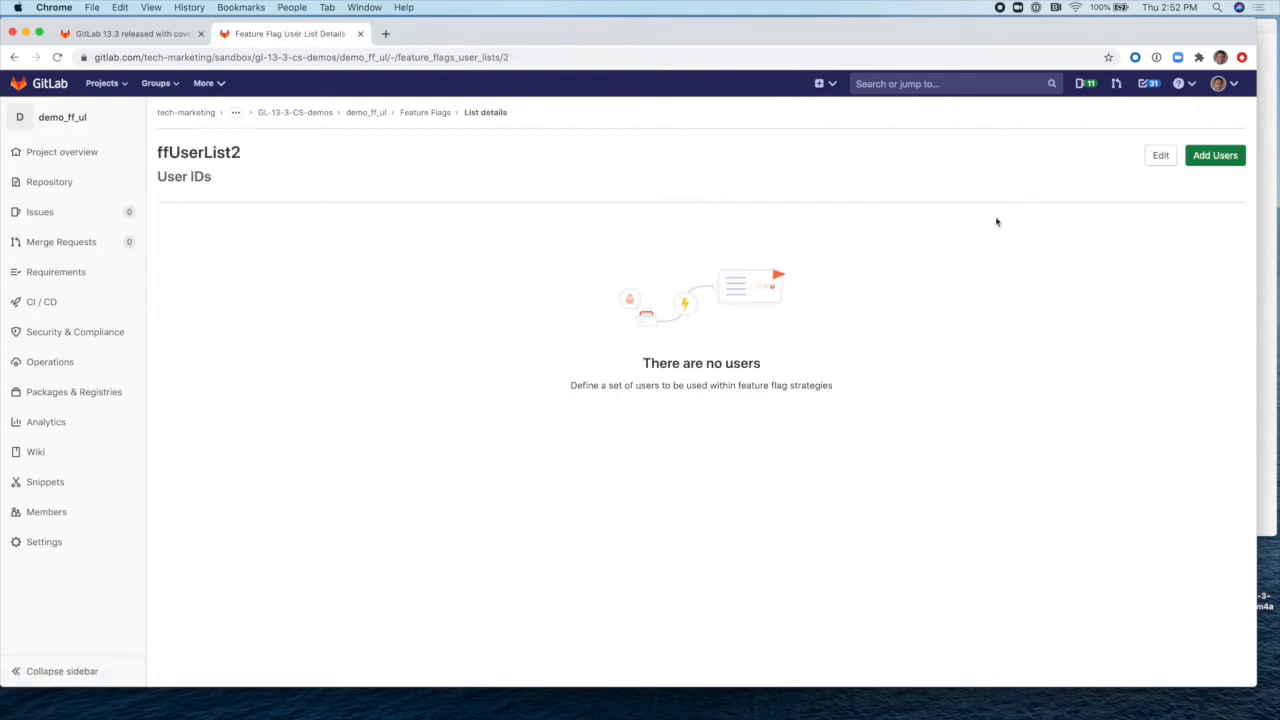
Step: Add two comma-separated user e-mail addresses to ffUserList2, then return to Feature Flags
left_click(1234, 160)
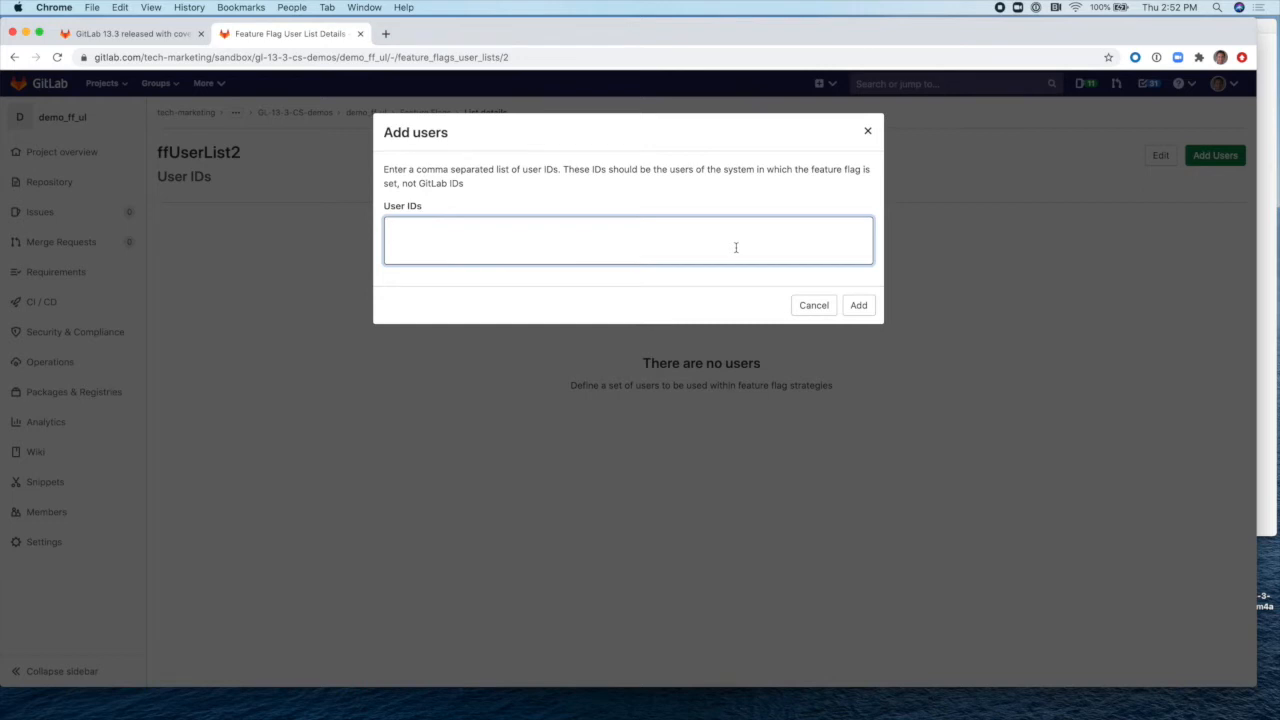
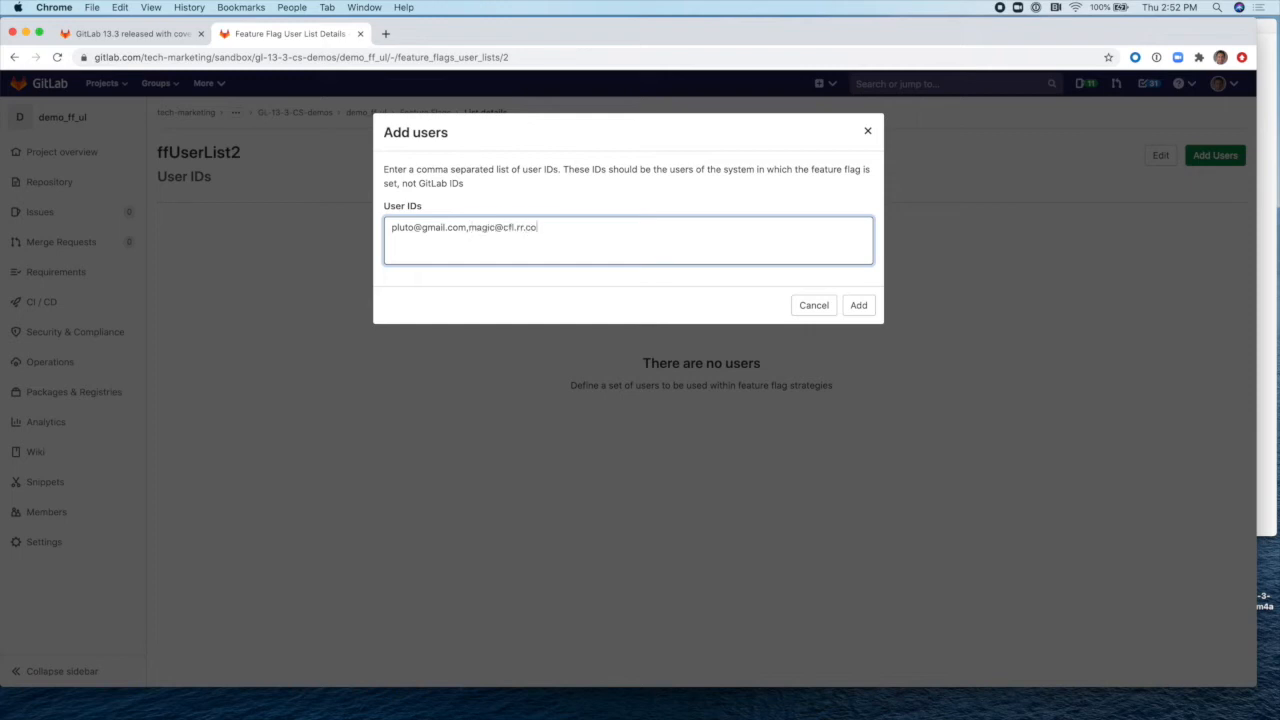
left_click(859, 302)
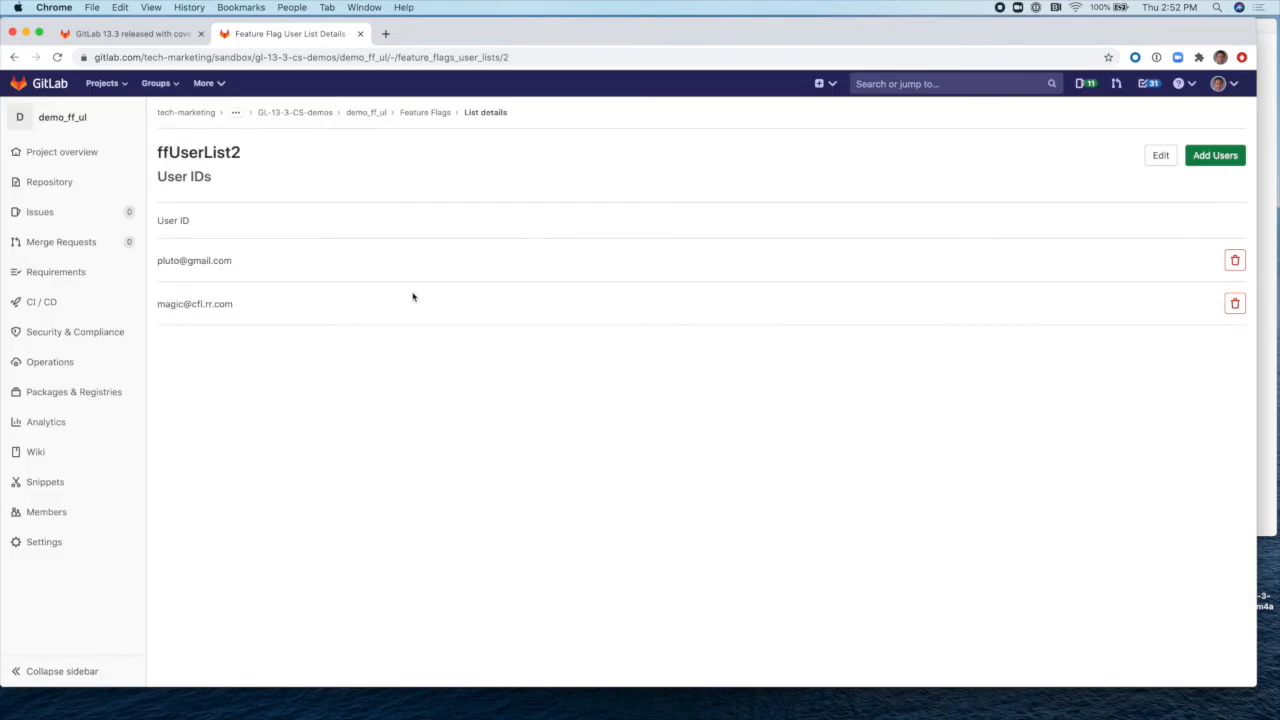
left_click(418, 116)
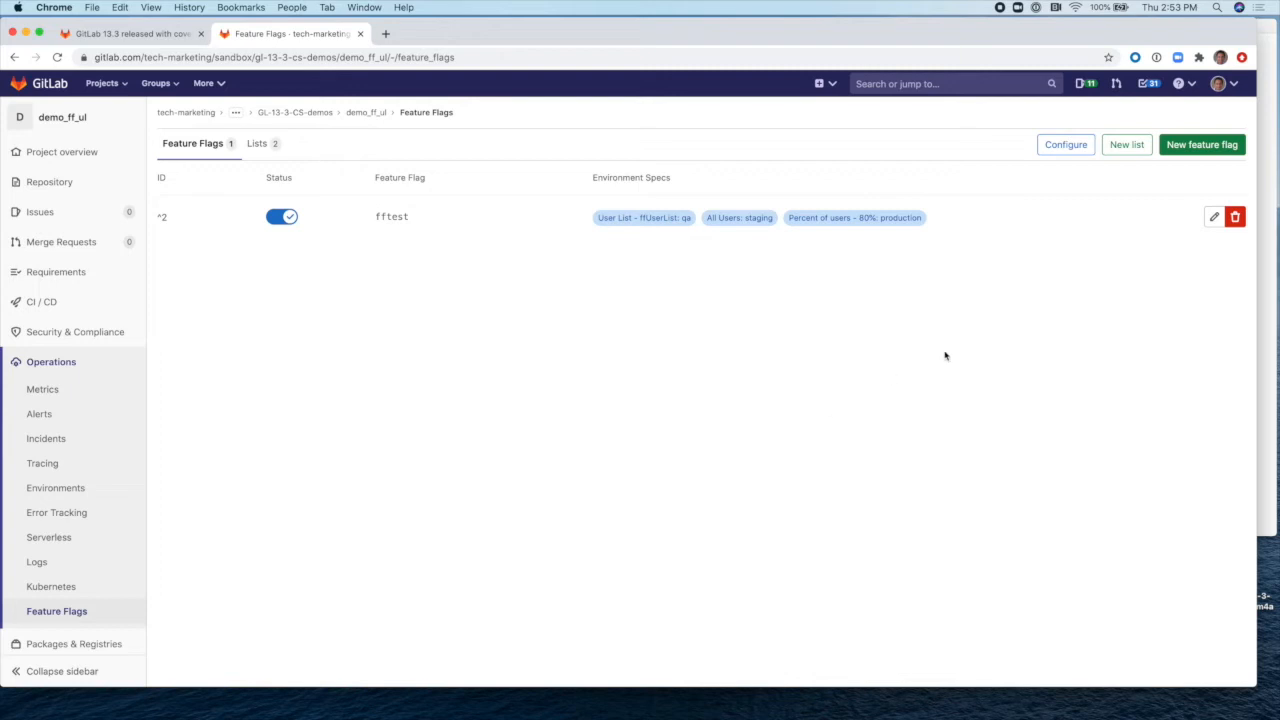
Step: Start a new feature flag named fftest2
left_click(1205, 146)
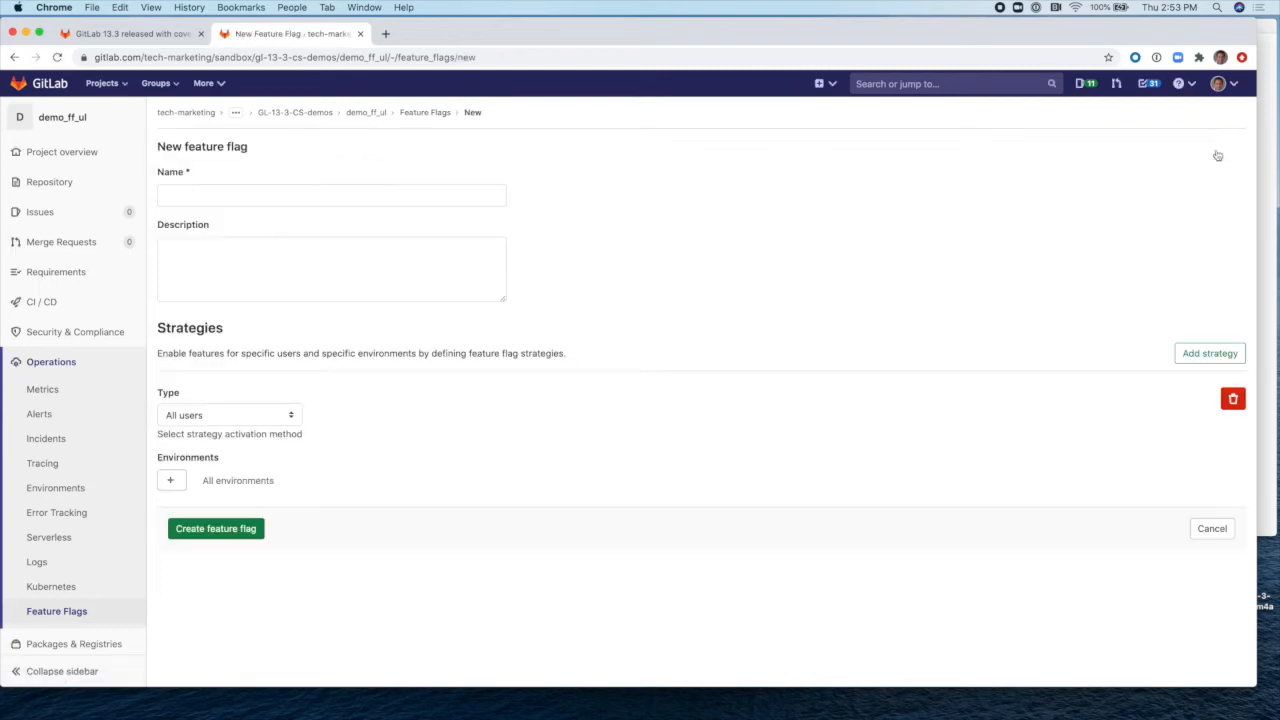
left_click(458, 200)
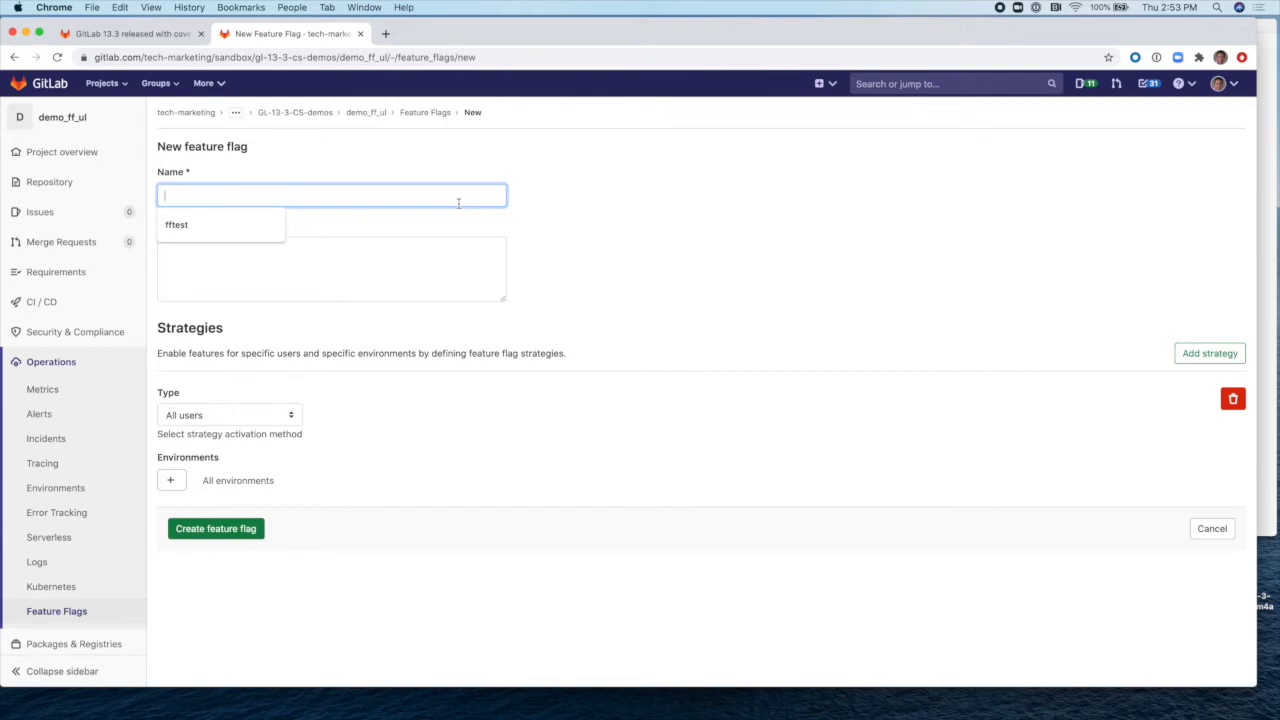
type("fftest2")
left_click(434, 250)
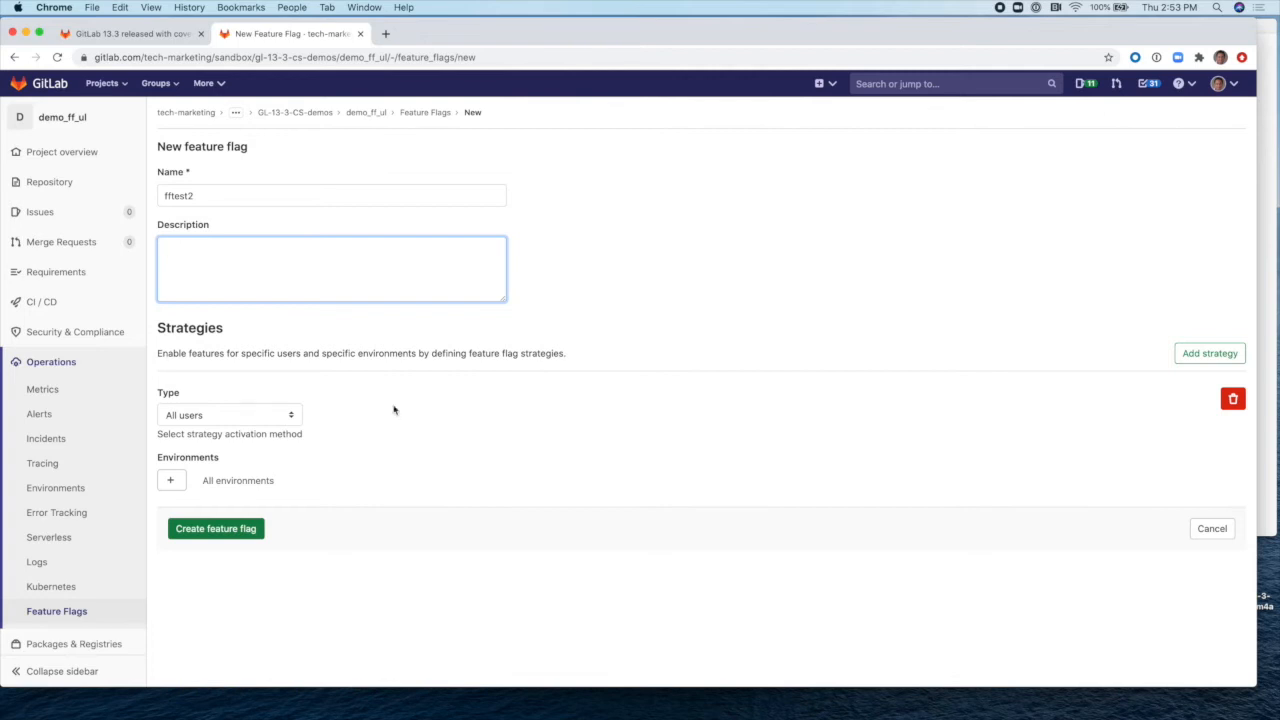
Step: Set the first strategy to User List ffUserList2 on the qa environment
left_click(173, 481)
left_click(187, 517)
type("qa")
left_click(183, 543)
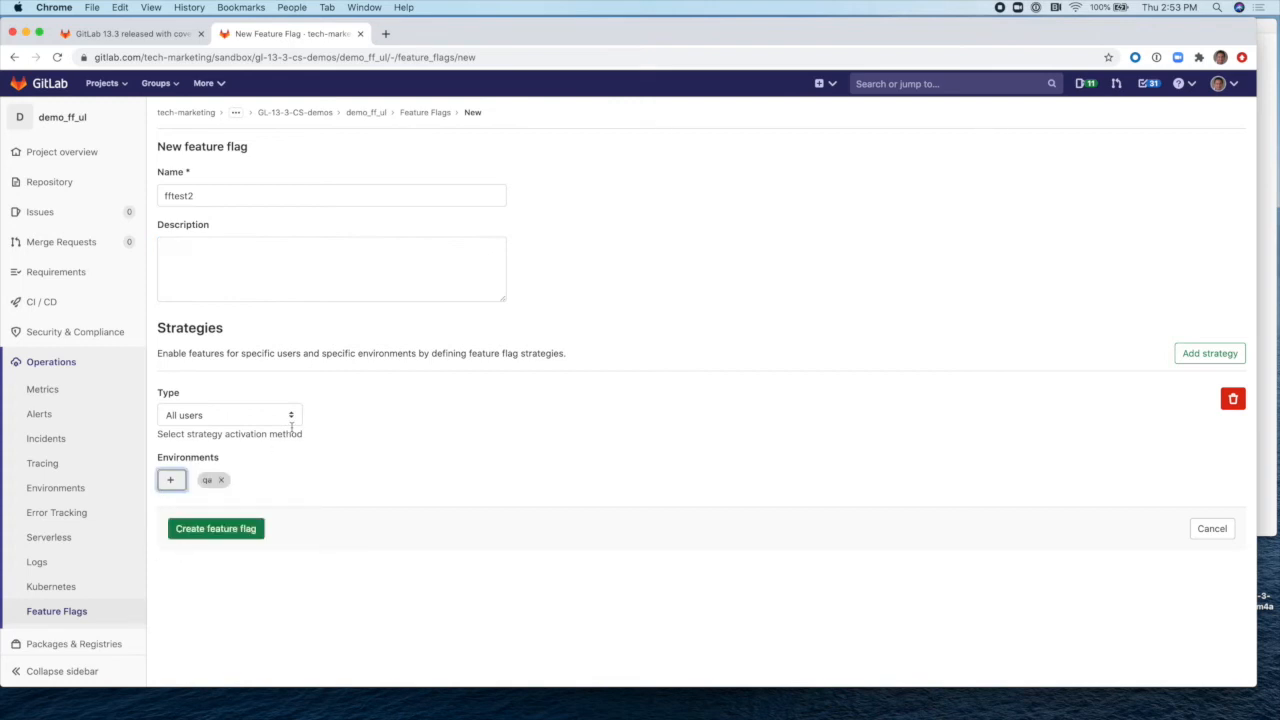
left_click(294, 418)
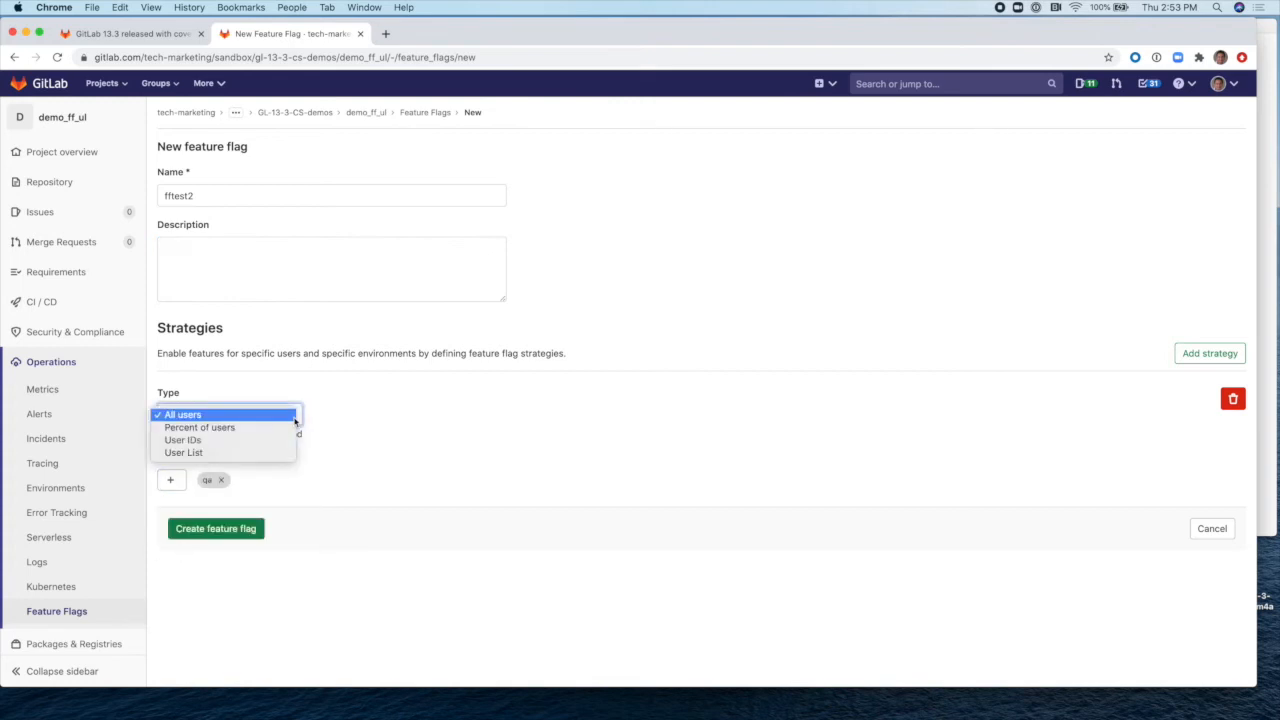
left_click(257, 455)
left_click(390, 418)
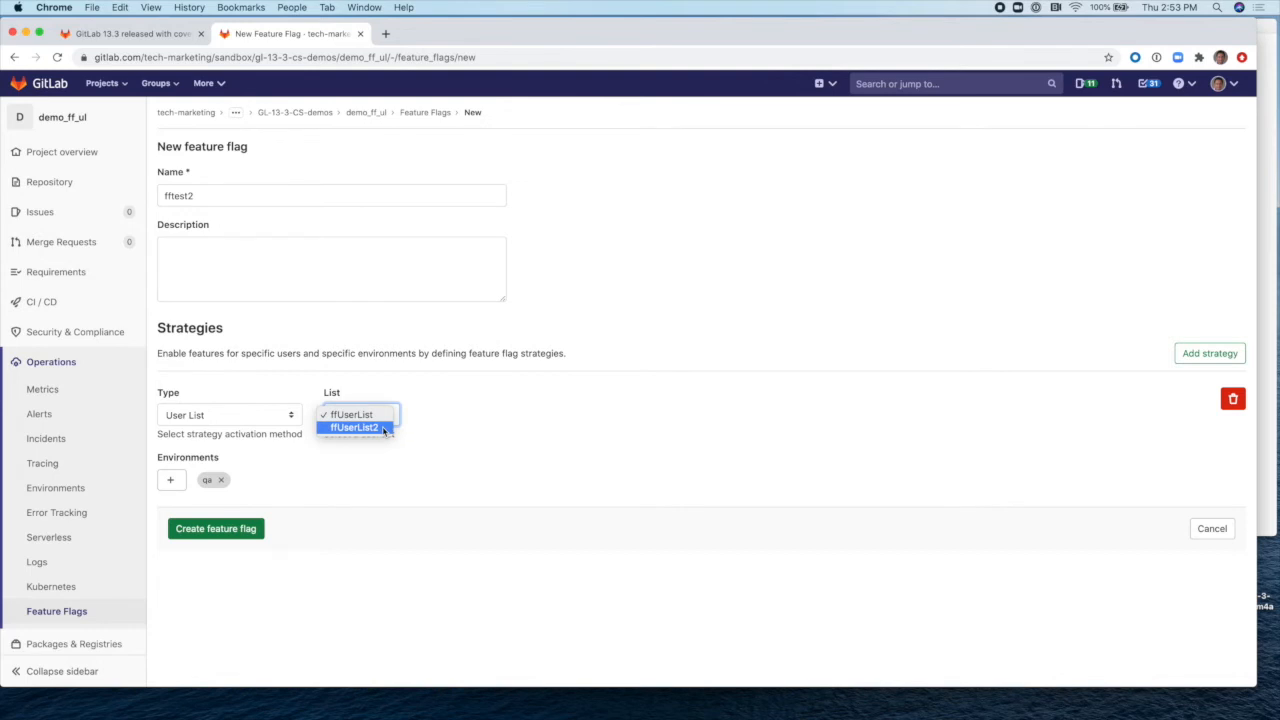
left_click(384, 428)
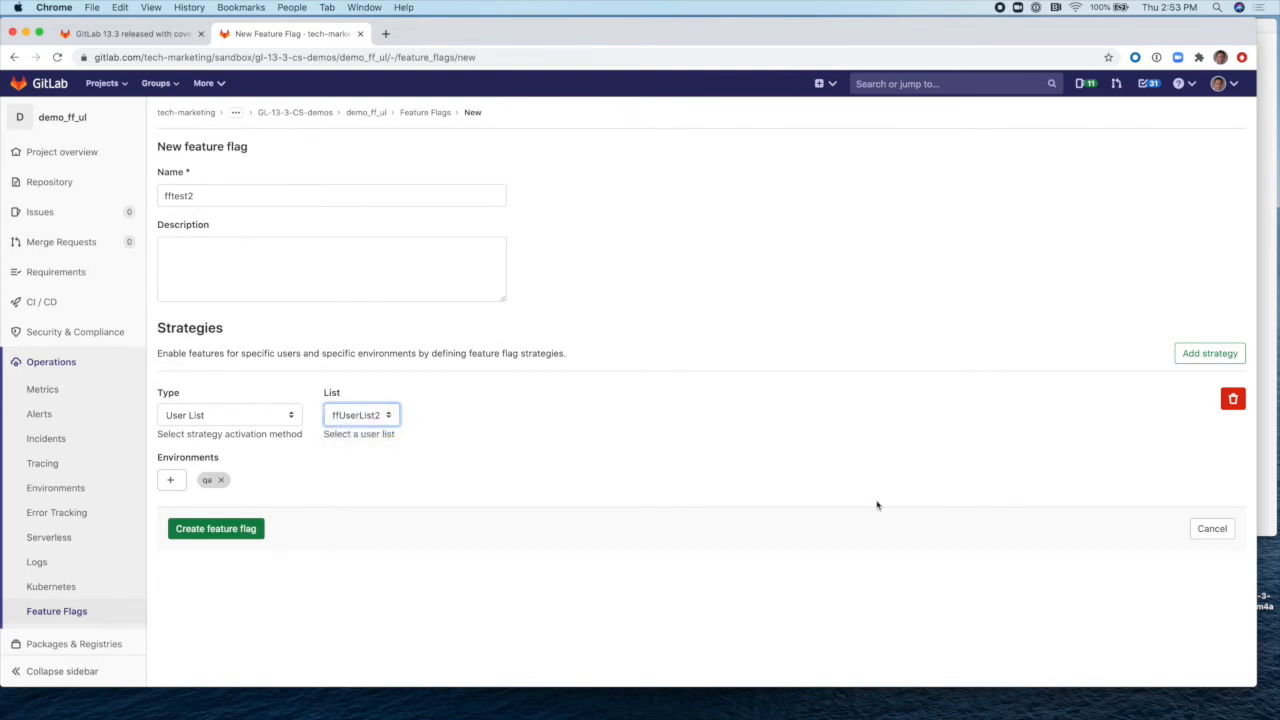
Step: Add a second strategy applying All users to the staging environment
left_click(1209, 362)
scroll(938, 474, "down", 2)
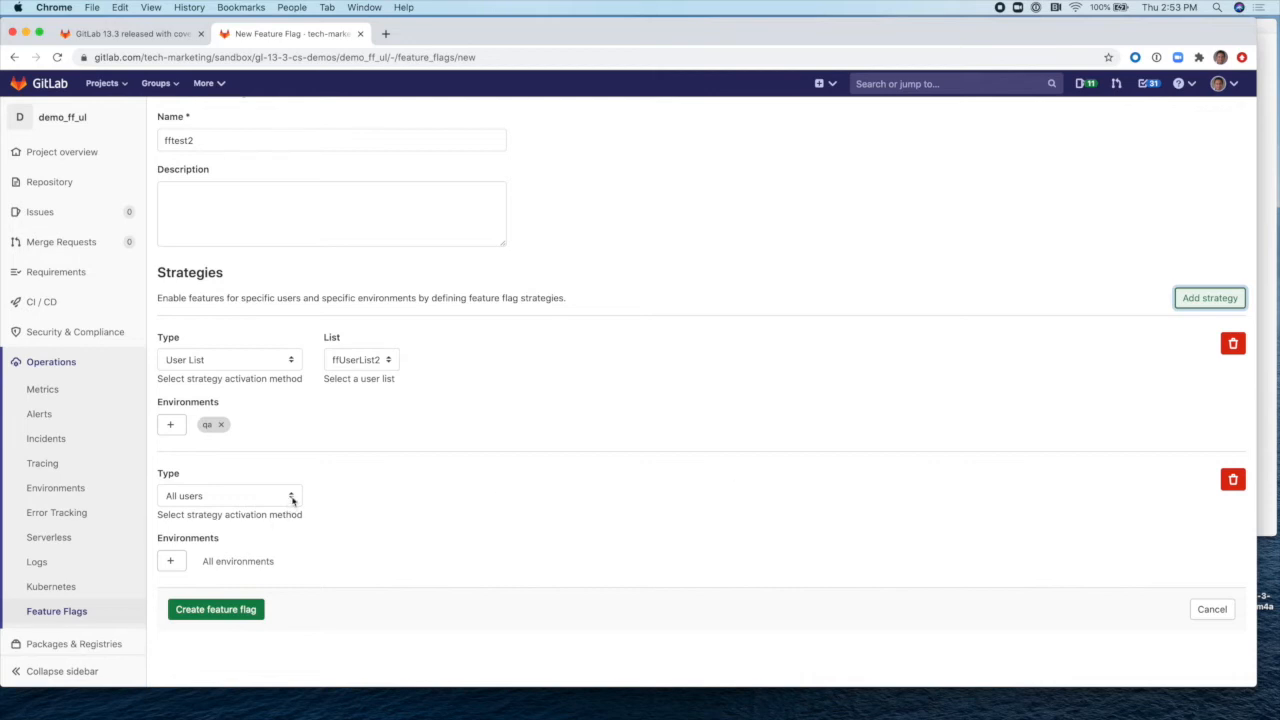
left_click(174, 563)
type("stag")
key("BackSpace")
key("BackSpace")
key("BackSpace")
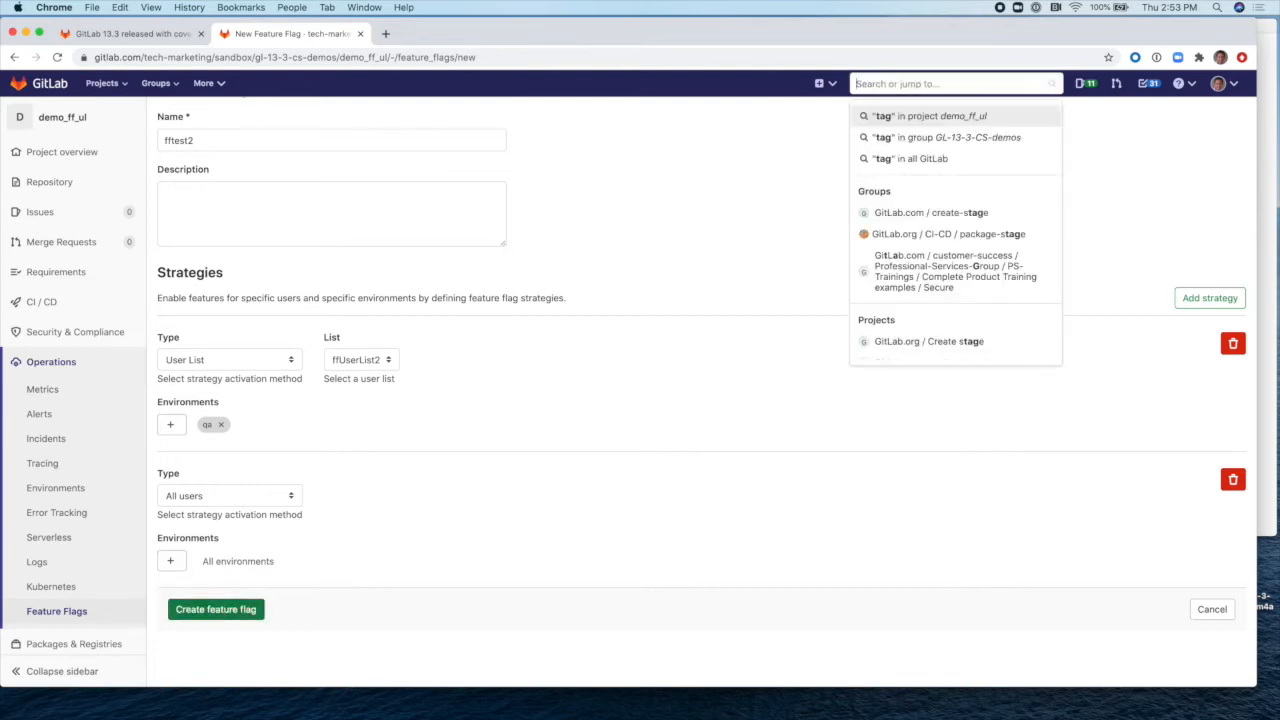
key("Escape")
left_click(172, 563)
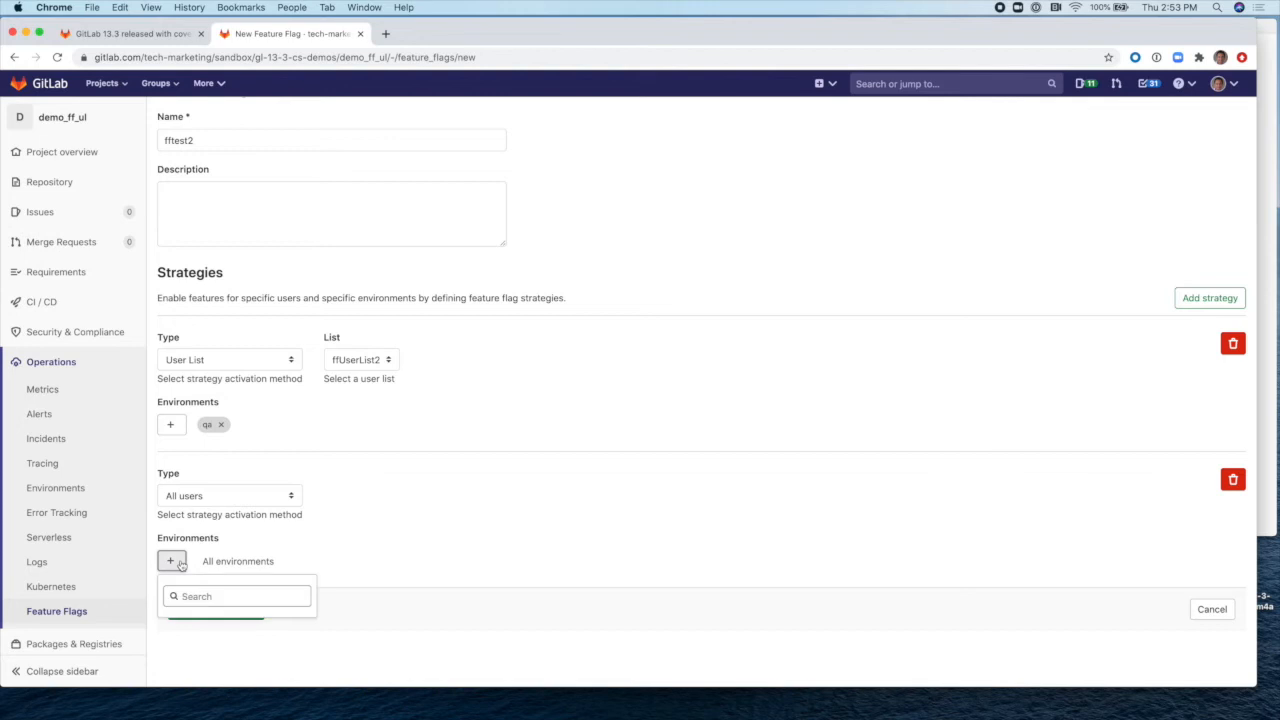
left_click(212, 591)
type("st")
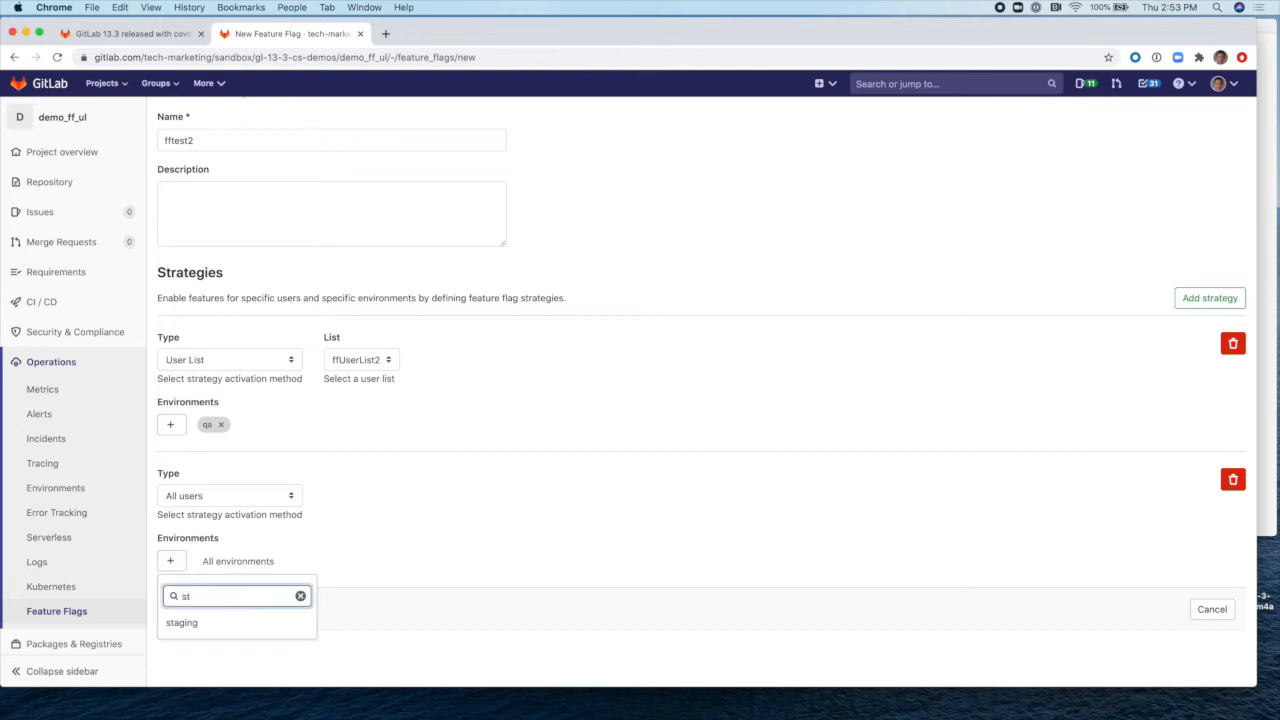
left_click(200, 622)
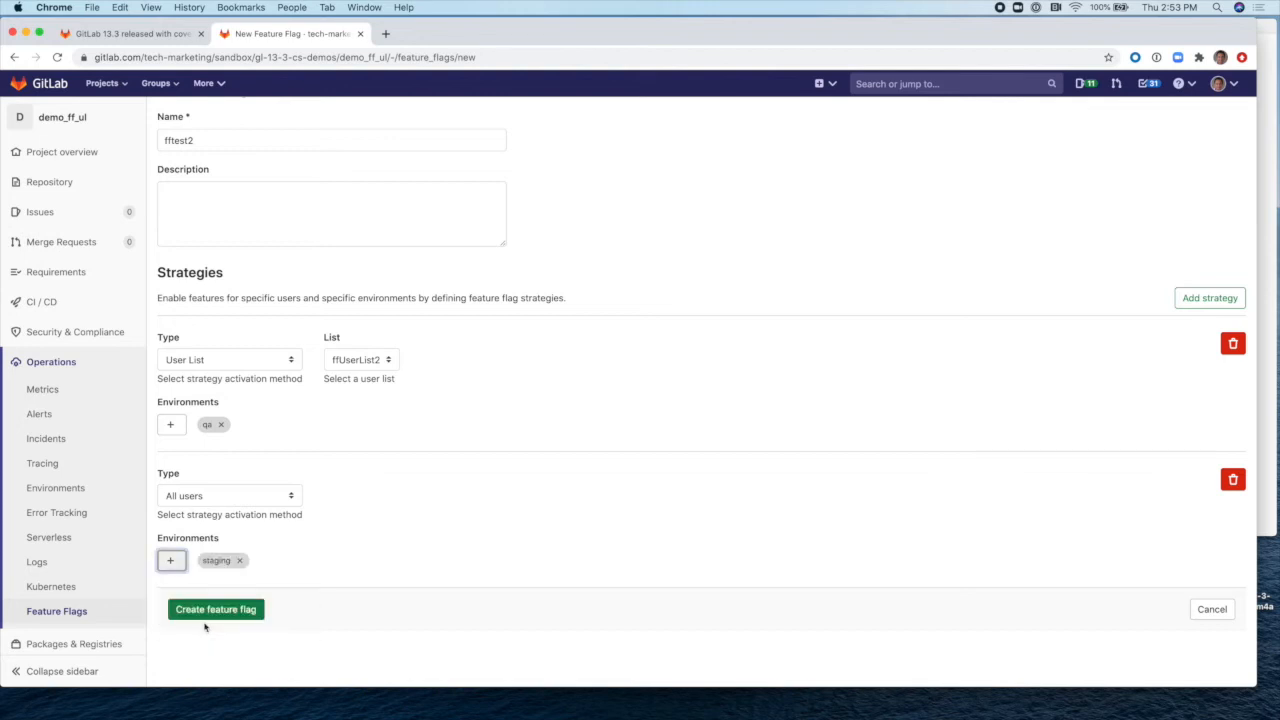
left_click(294, 500)
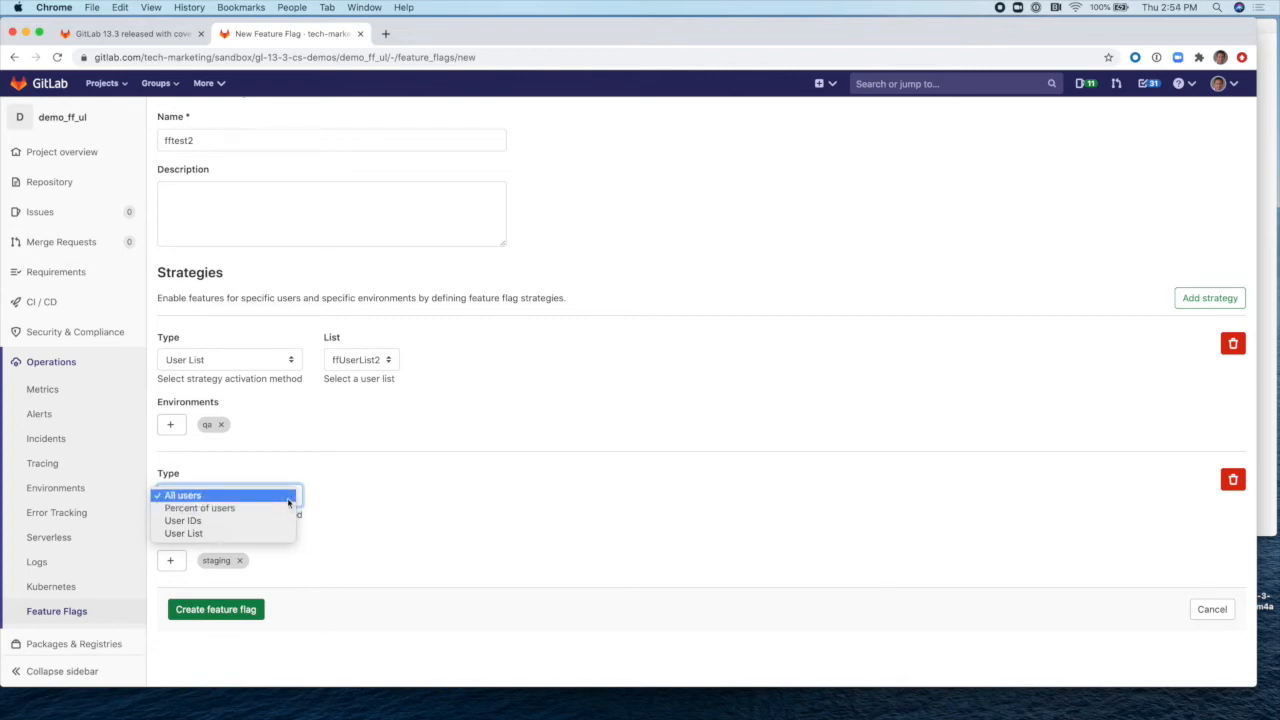
left_click(286, 497)
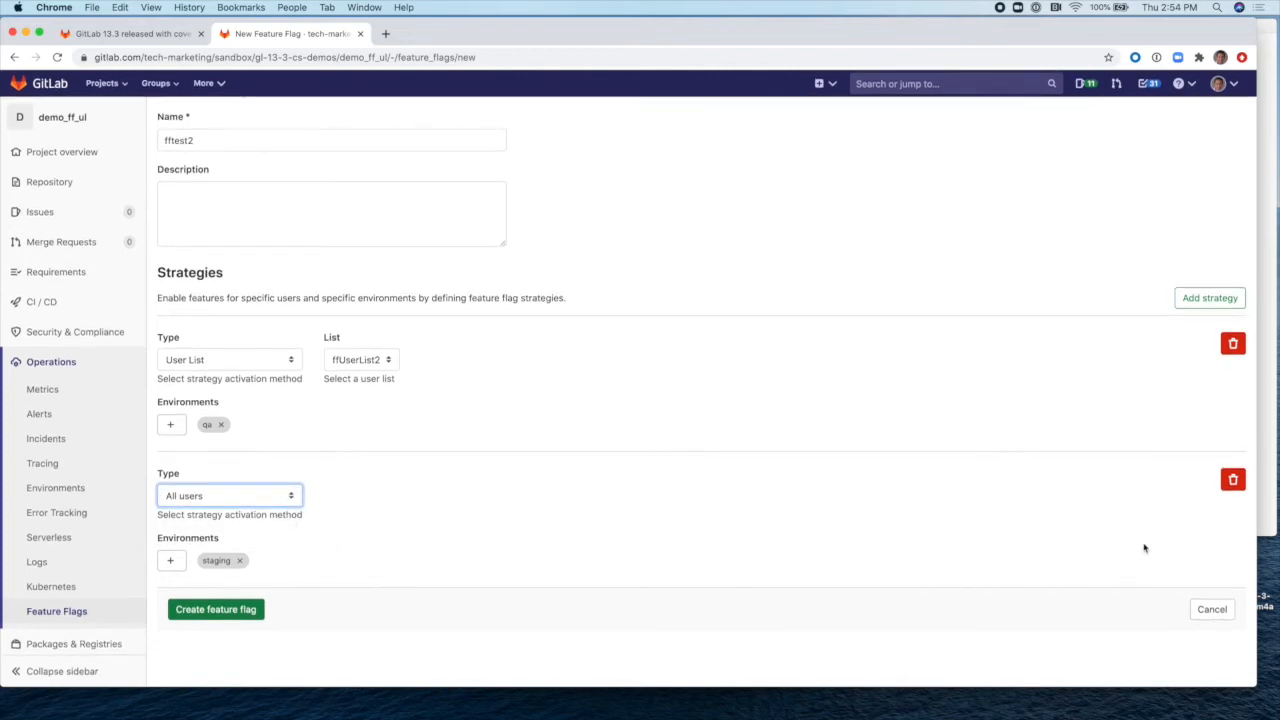
Step: Add a third strategy of 80% Percent of users on production and create the flag
left_click(1213, 300)
scroll(814, 428, "down", 3)
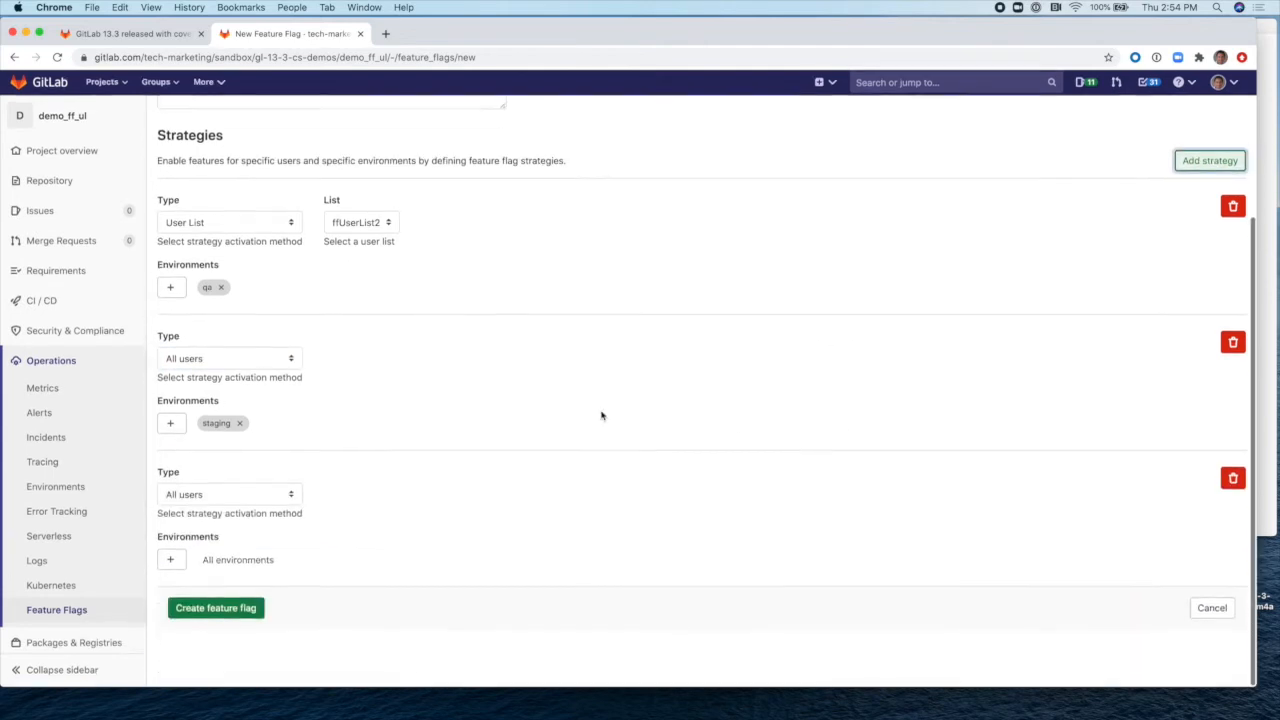
left_click(170, 561)
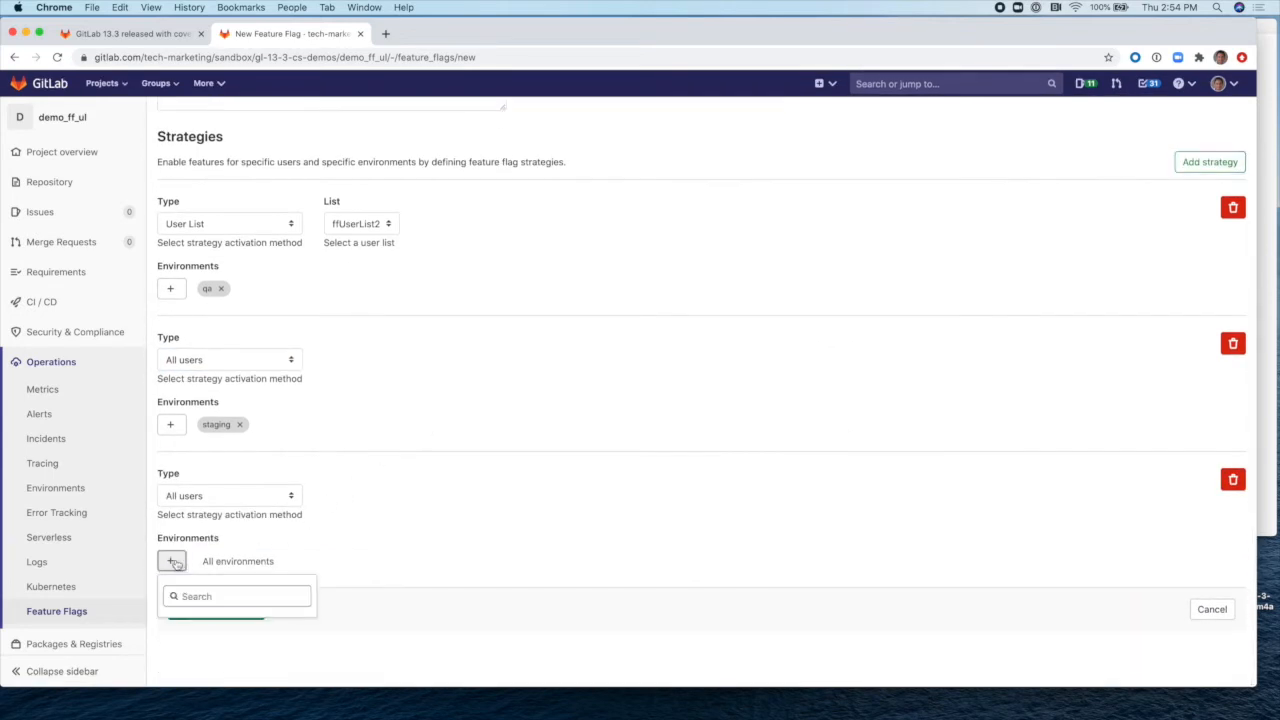
left_click(228, 596)
type("prod")
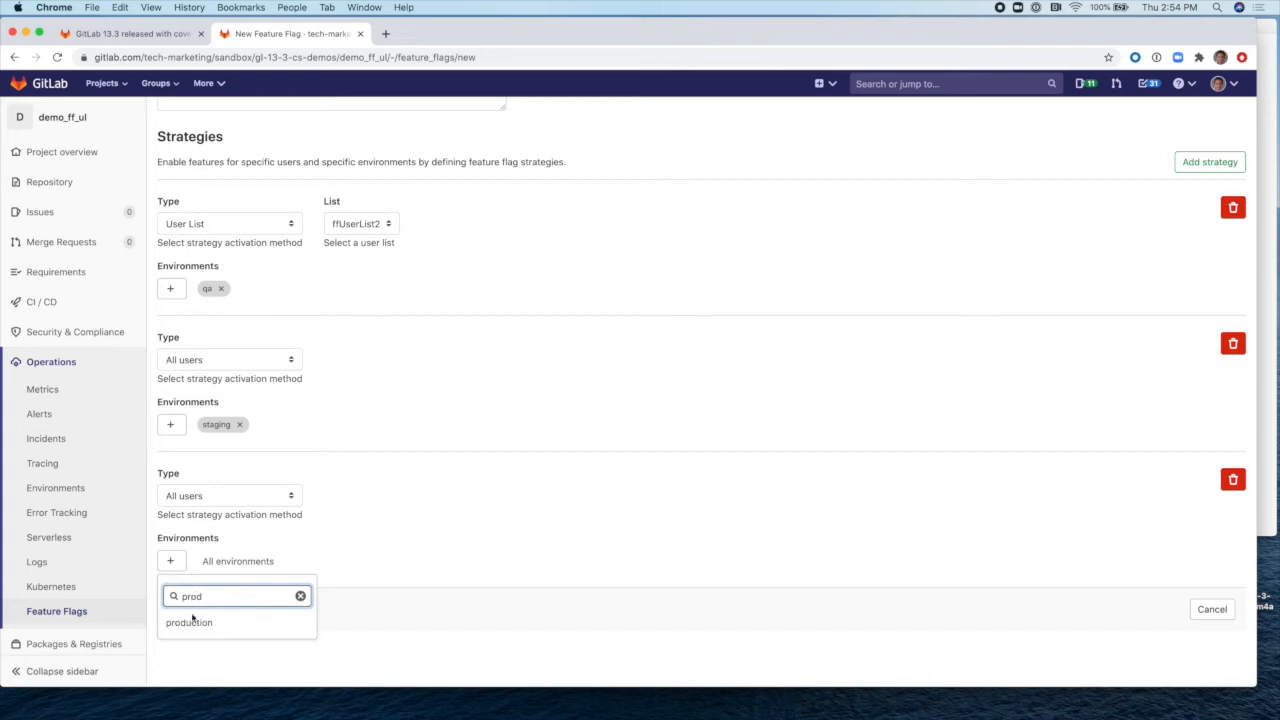
left_click(194, 619)
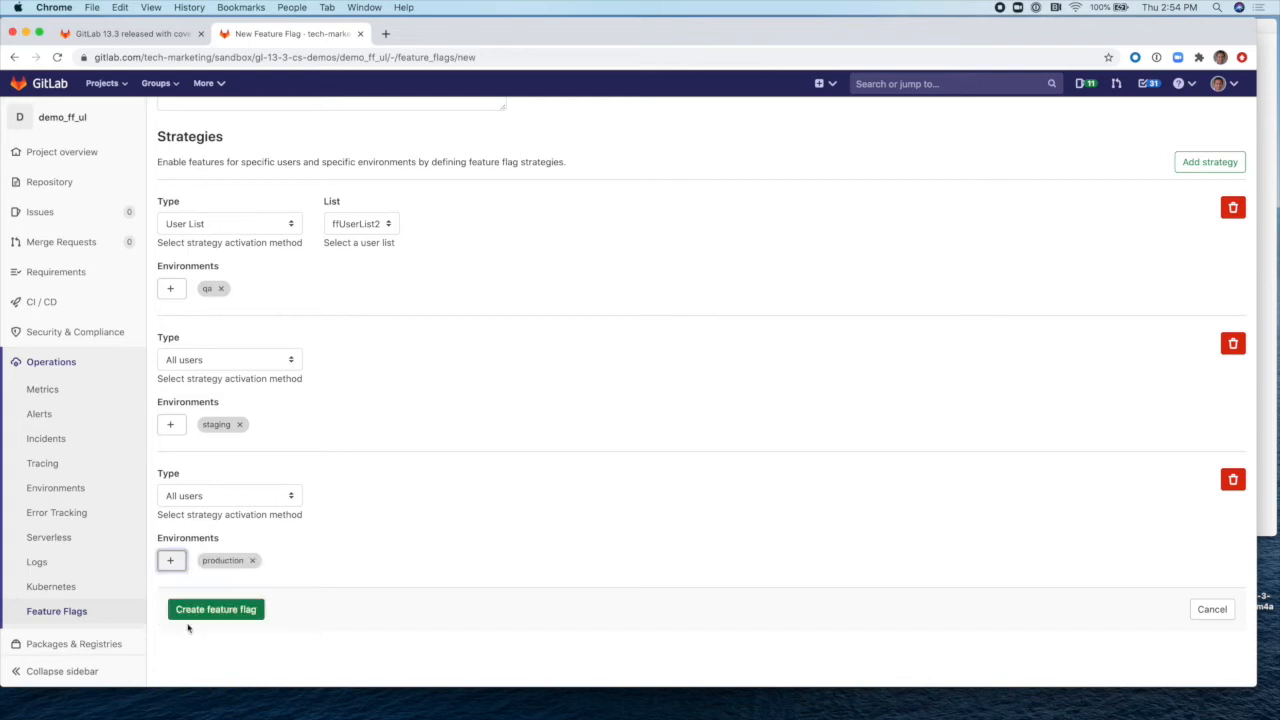
left_click(288, 498)
left_click(280, 509)
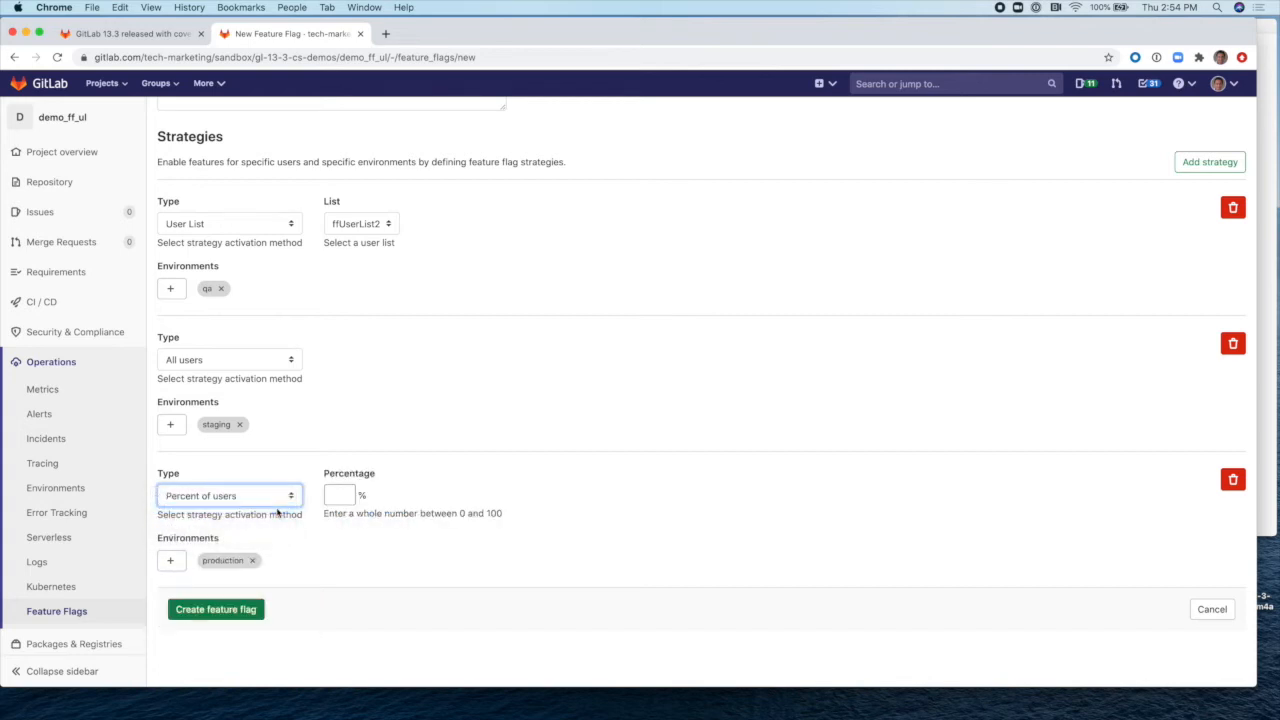
left_click(340, 495)
type("80")
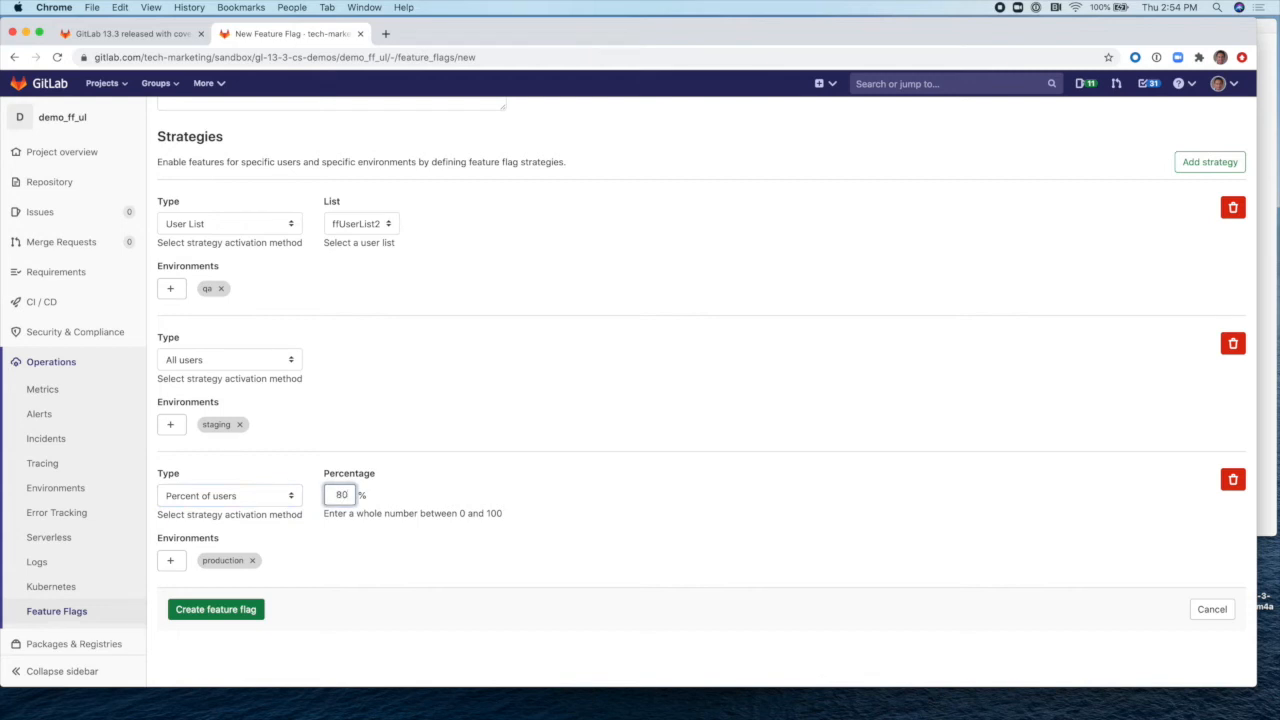
left_click(256, 612)
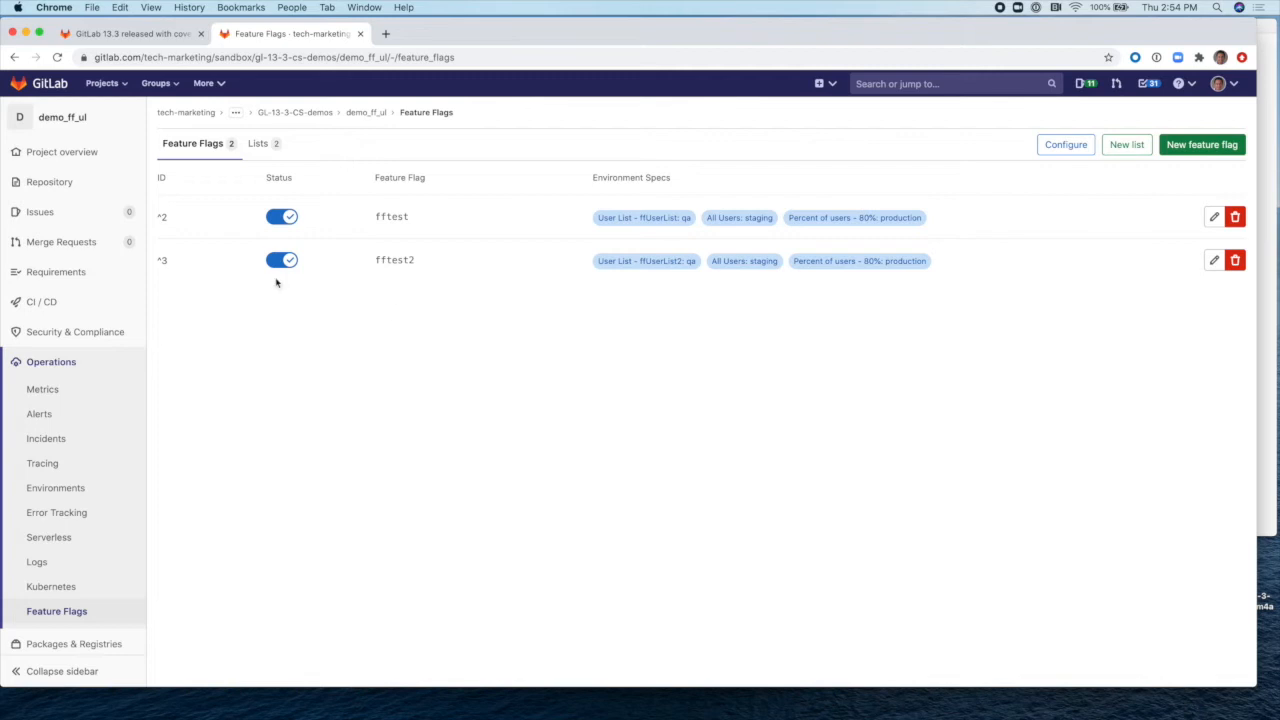
Step: Open controllers/user.go and locate the unleash.IsEnabled fftest if/else check in GetMessage
left_click(70, 126)
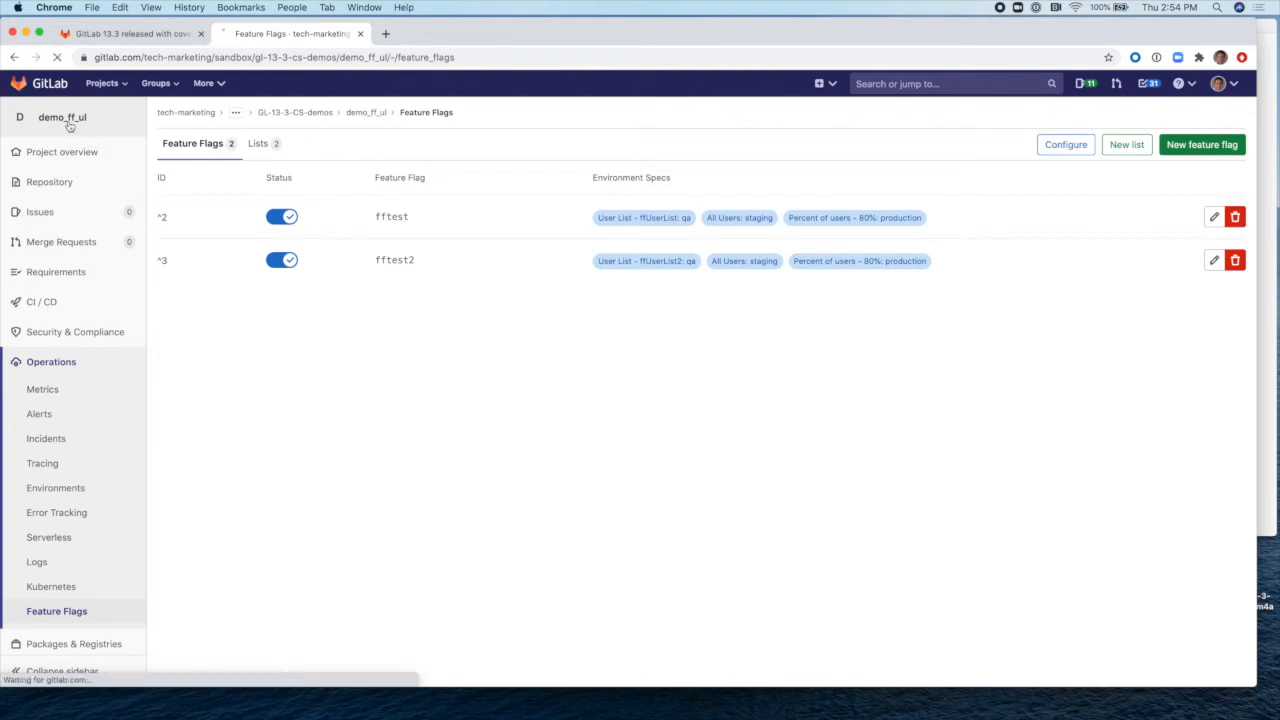
left_click(199, 403)
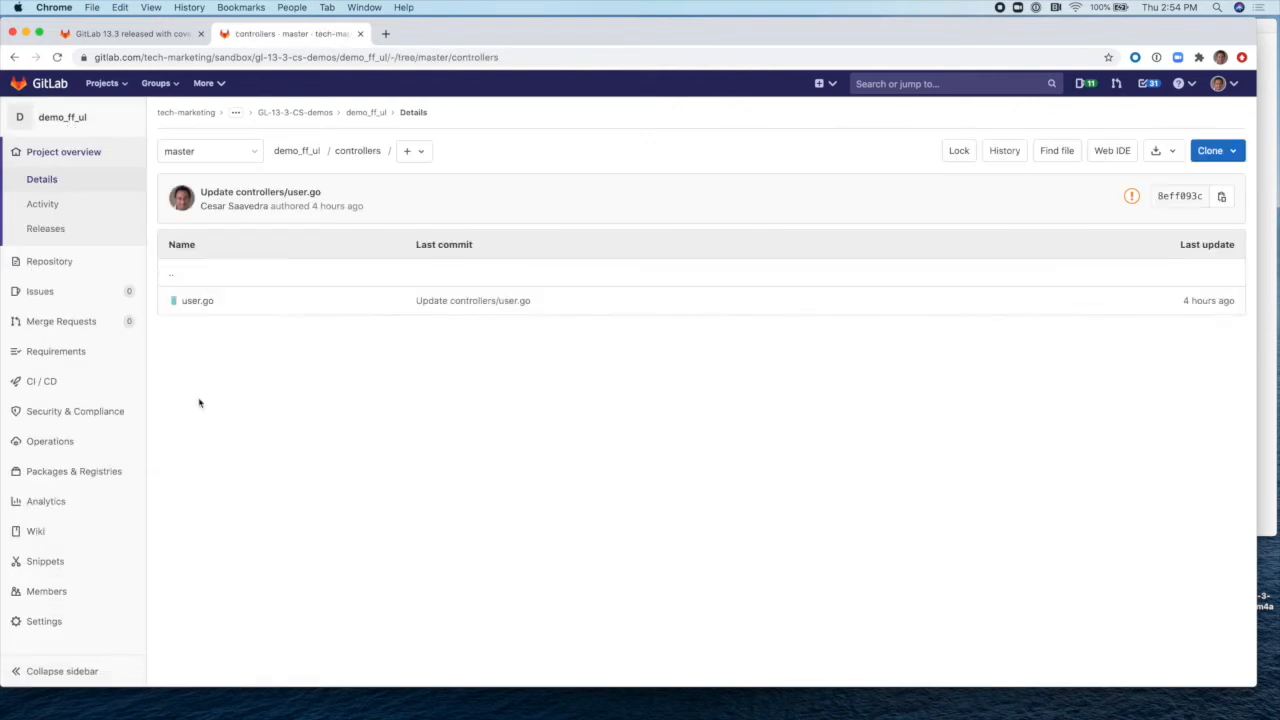
left_click(199, 302)
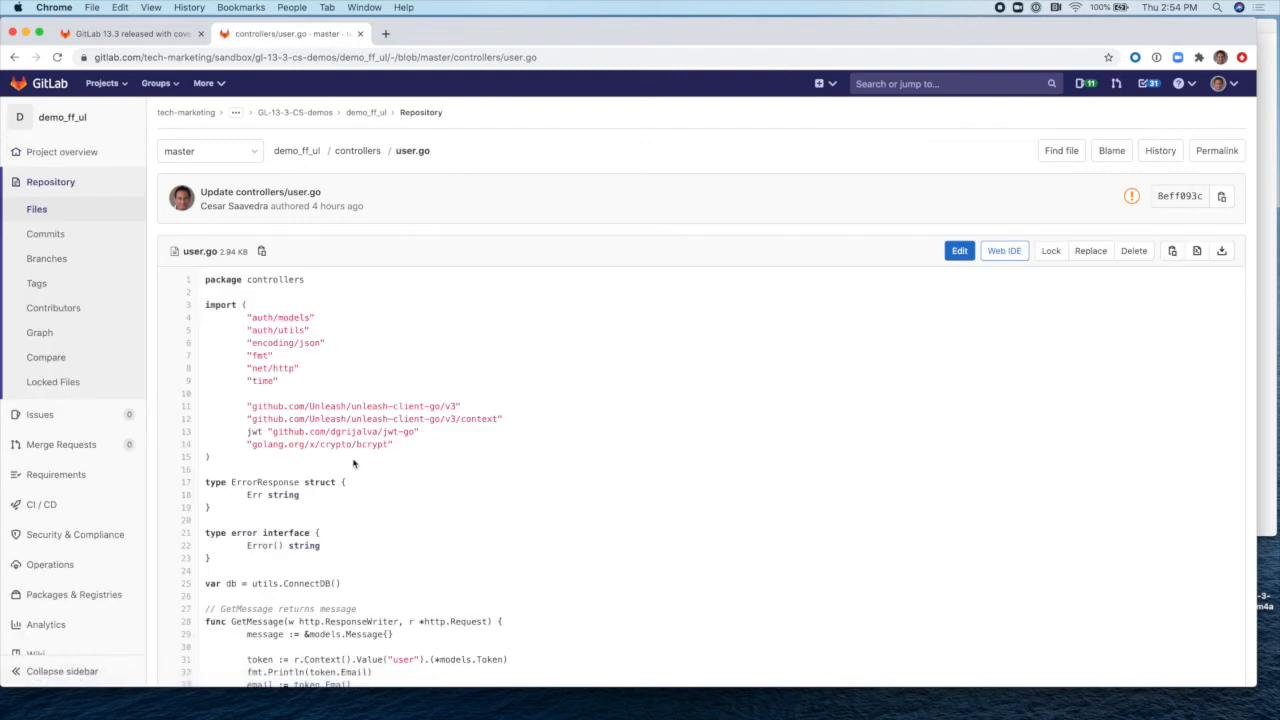
scroll(353, 463, "down", 2)
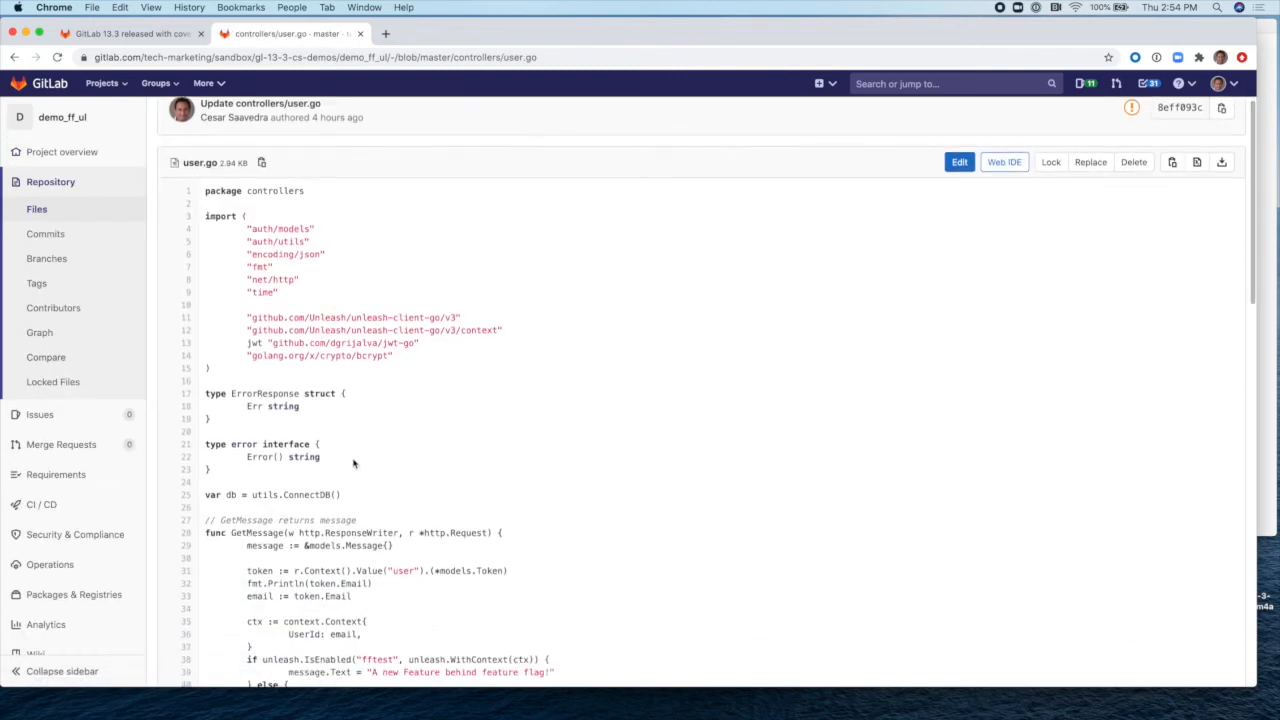
scroll(353, 463, "down", 5)
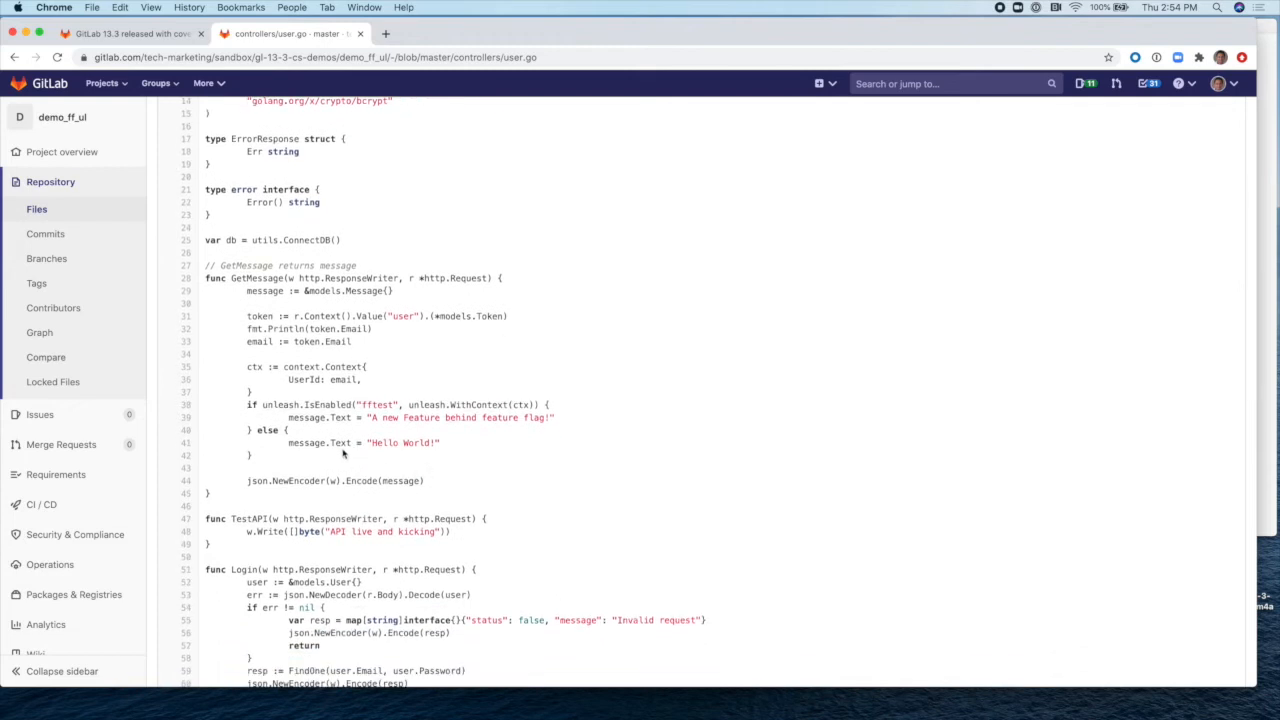
left_click_drag(252, 456, 204, 407)
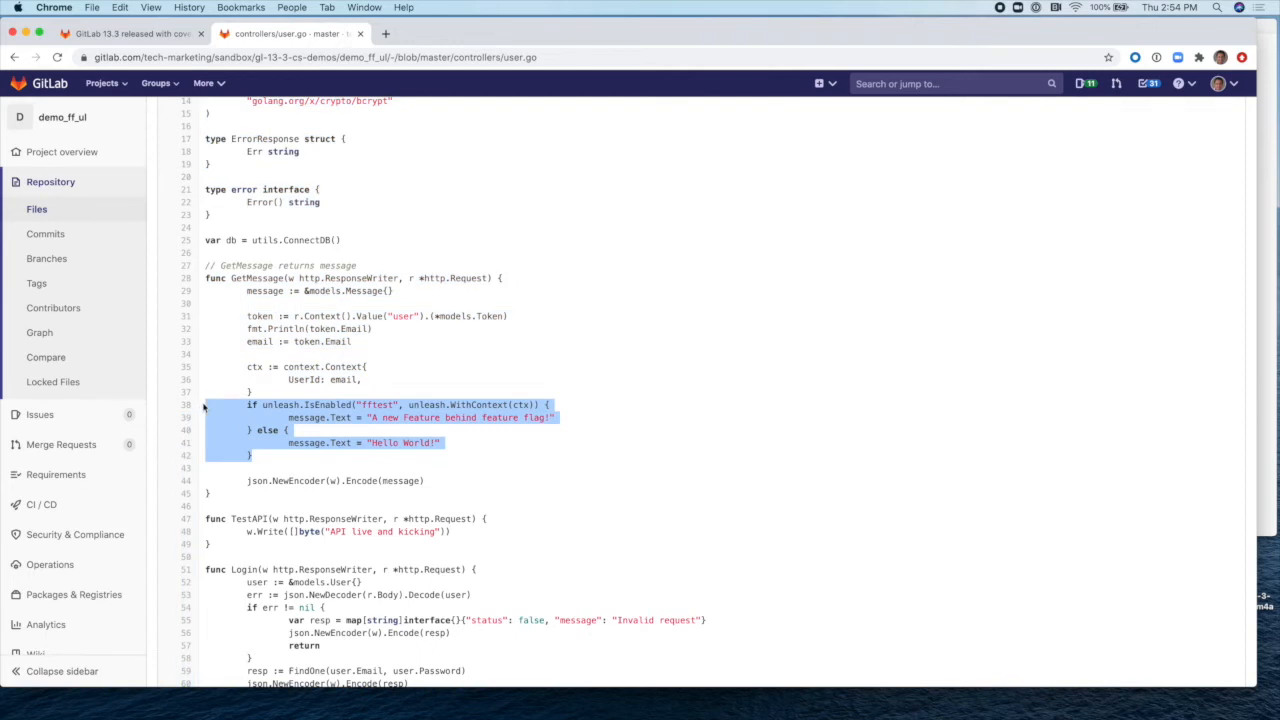
left_click(391, 415)
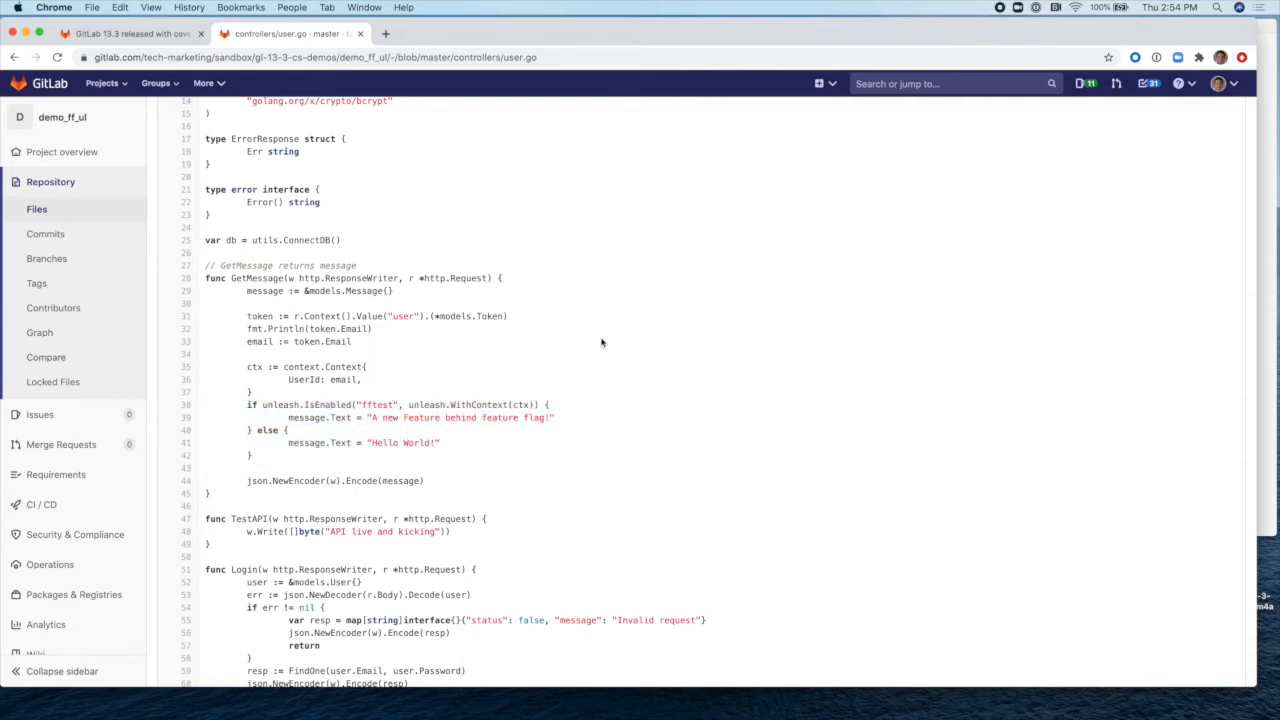
scroll(837, 320, "up", 5)
Step: In the Web IDE, change the flag name on line 38 of user.go to fftest2
left_click(1005, 251)
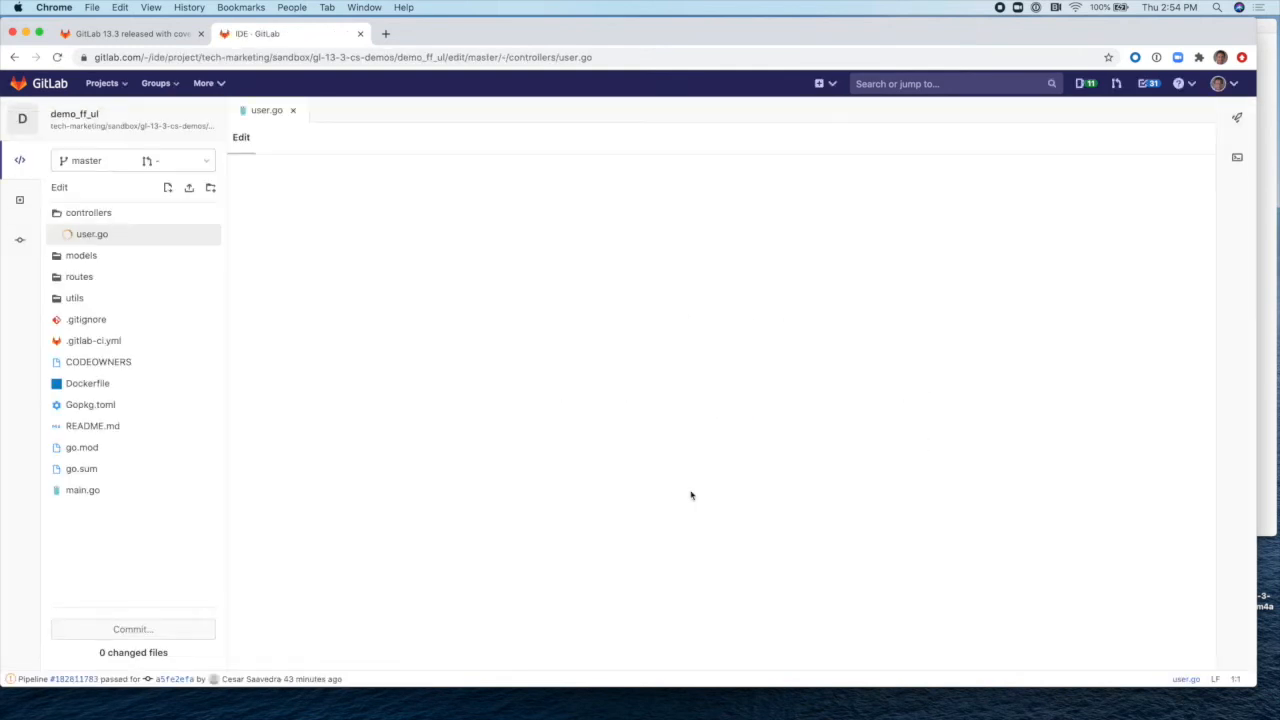
scroll(690, 495, "down", 3)
scroll(690, 495, "down", 5)
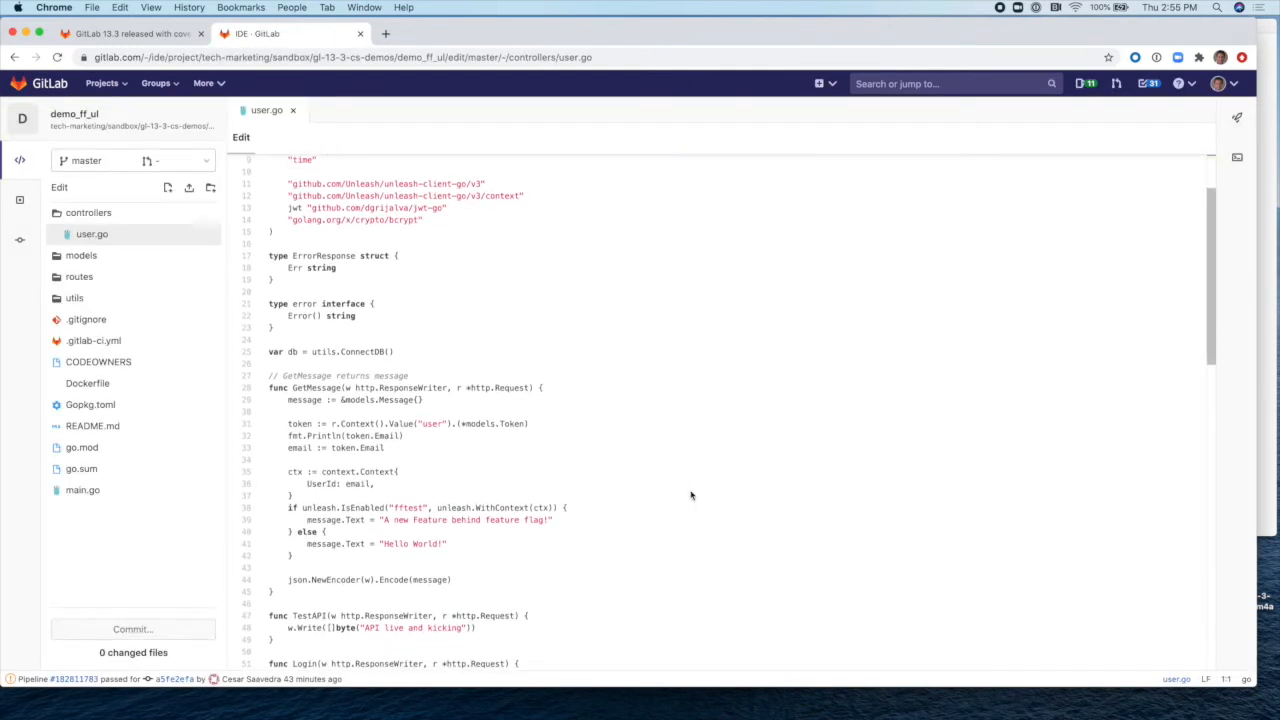
left_click(429, 370)
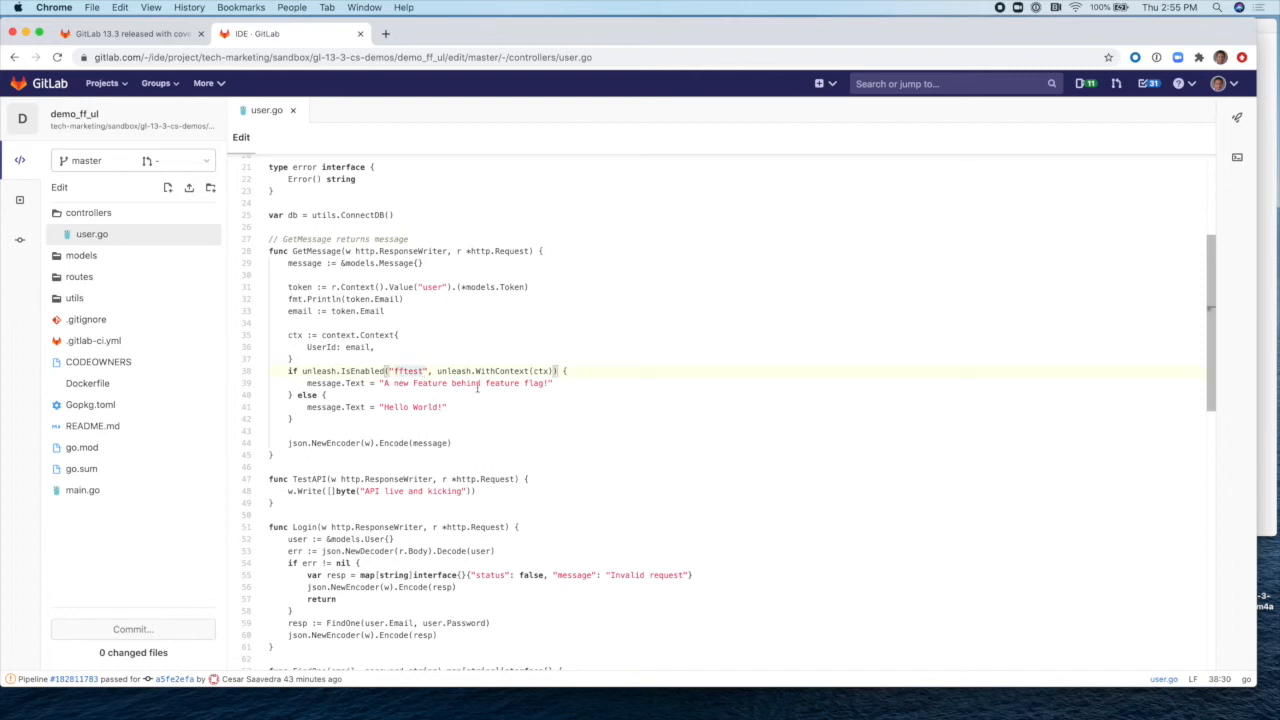
type("2")
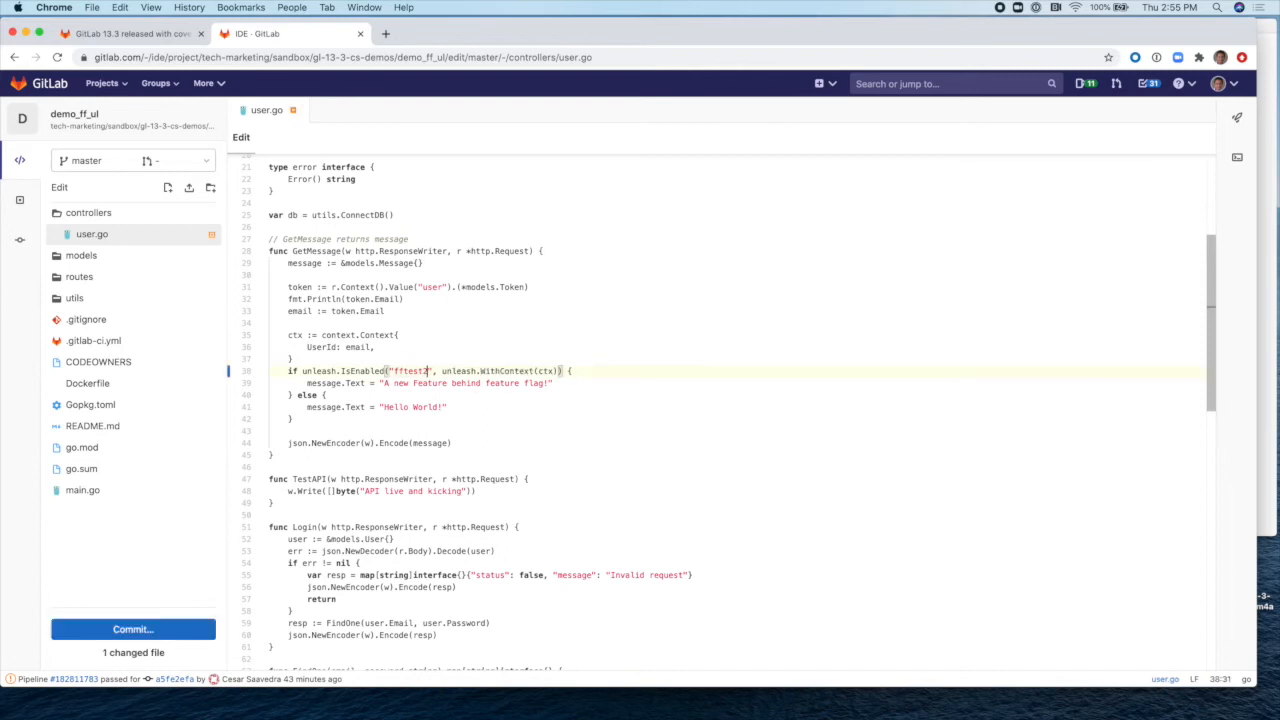
left_click(526, 383)
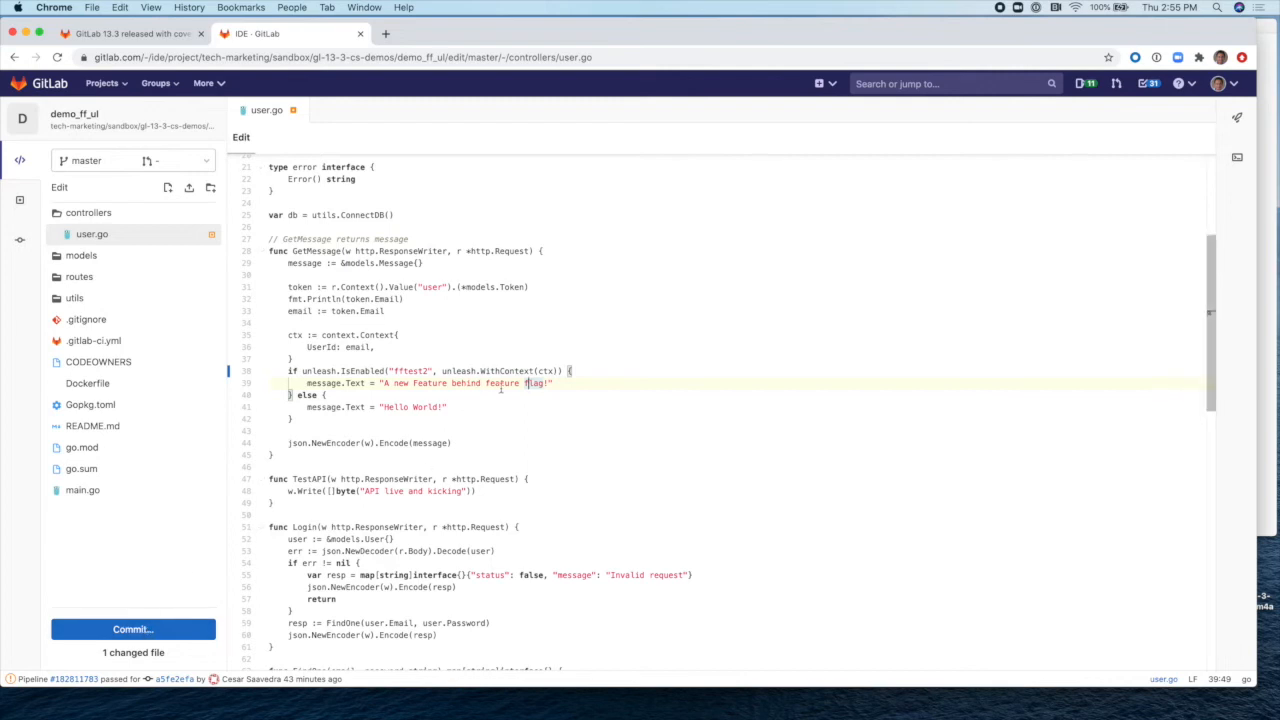
left_click_drag(561, 382, 310, 388)
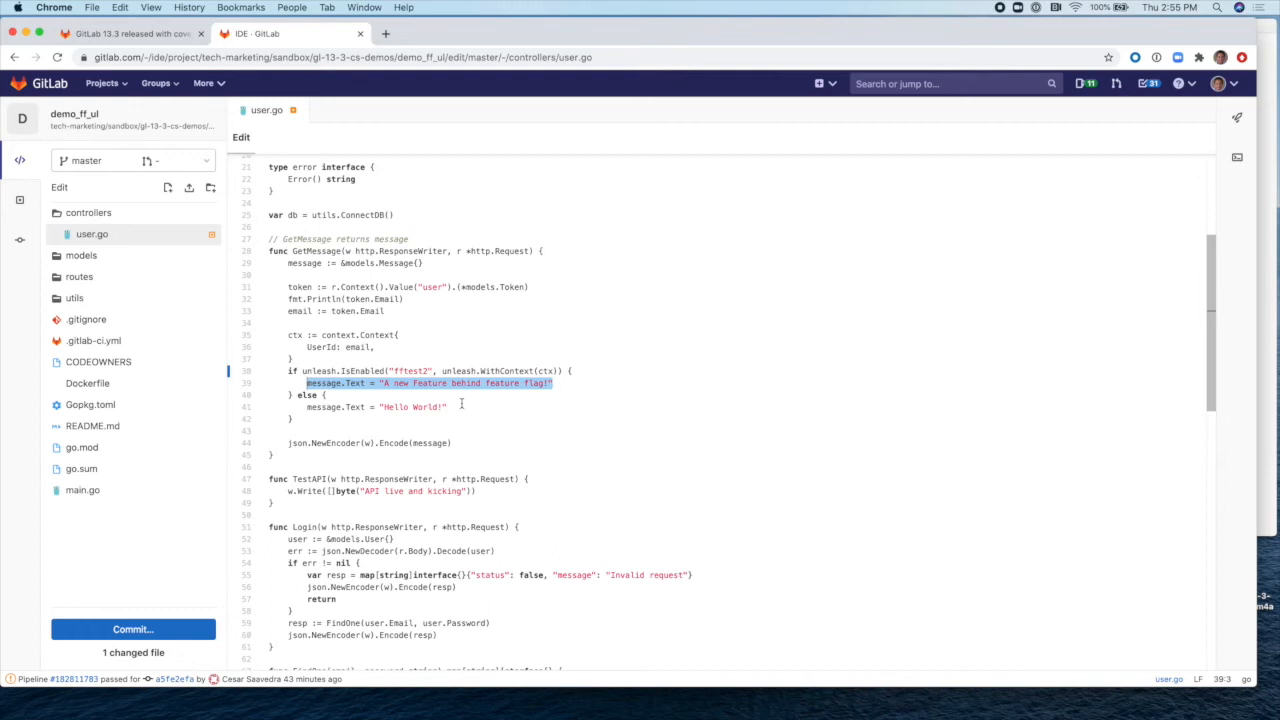
scroll(461, 403, "down", 1)
Step: Commit the change directly to master and return to the project overview
left_click(137, 629)
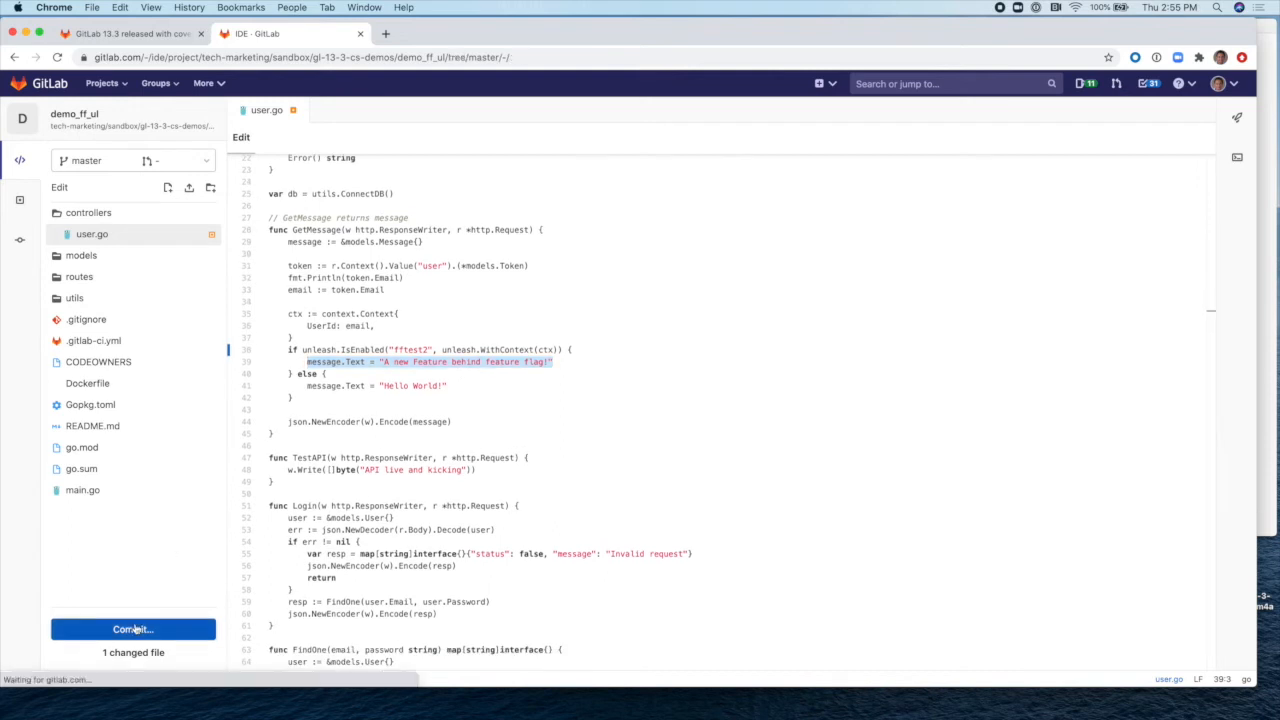
left_click(72, 551)
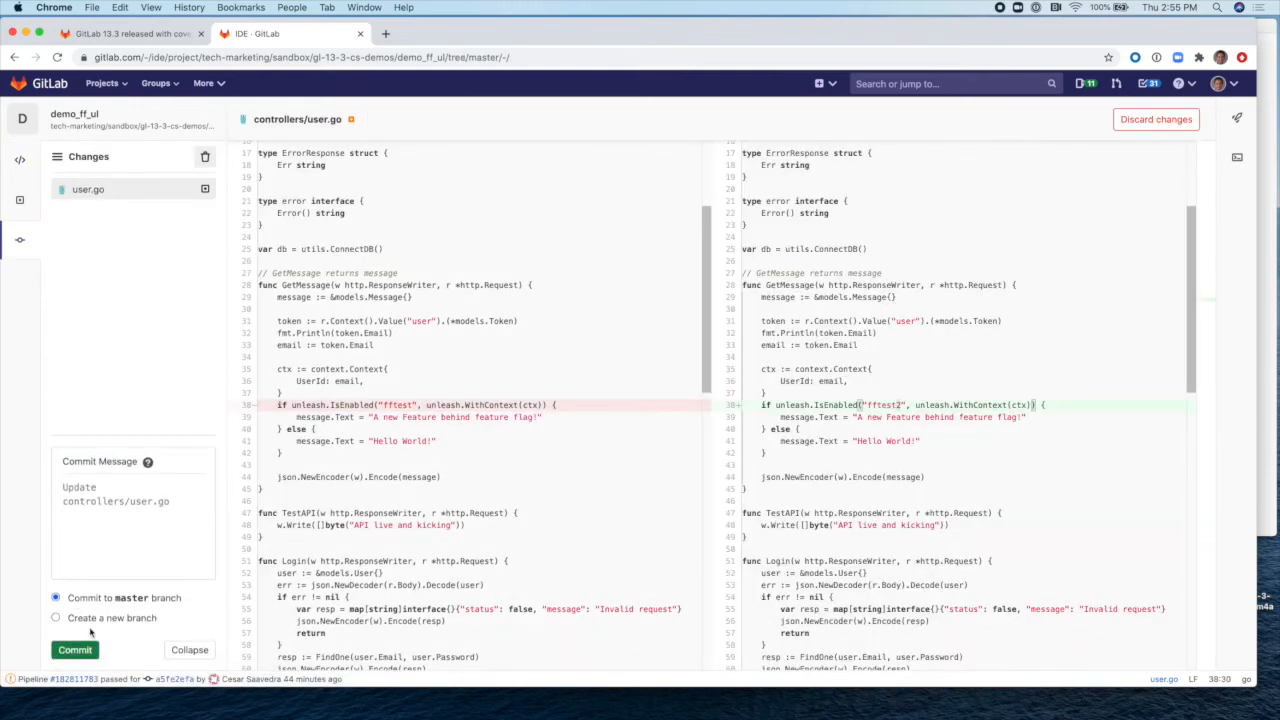
left_click(84, 651)
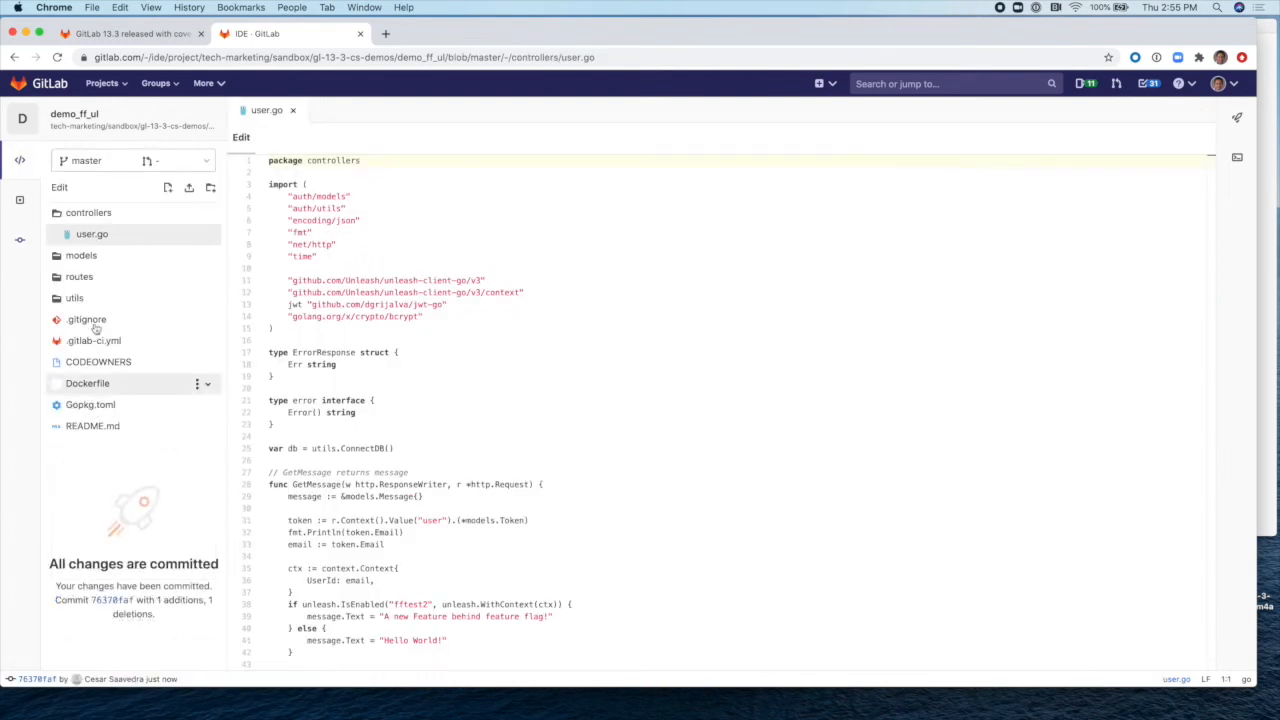
left_click(90, 124)
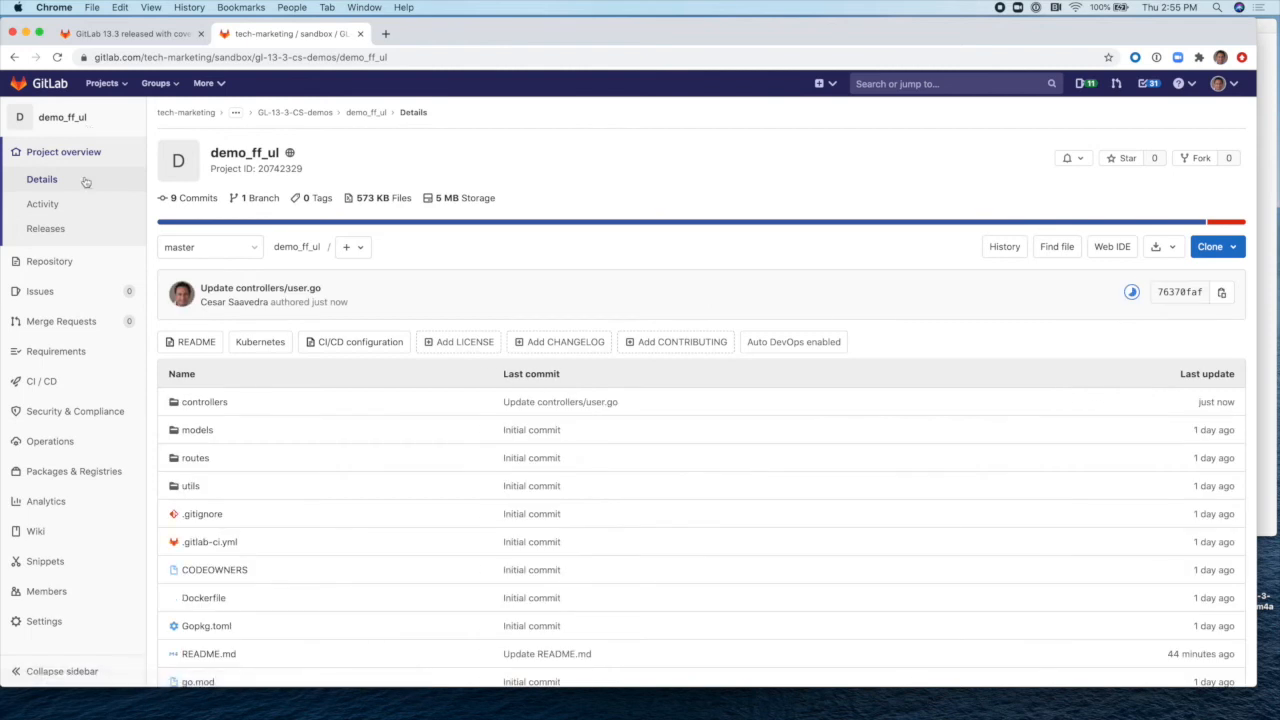
Step: Open pipeline #182823913 from the CI/CD Pipelines list
mouse_move(88, 381)
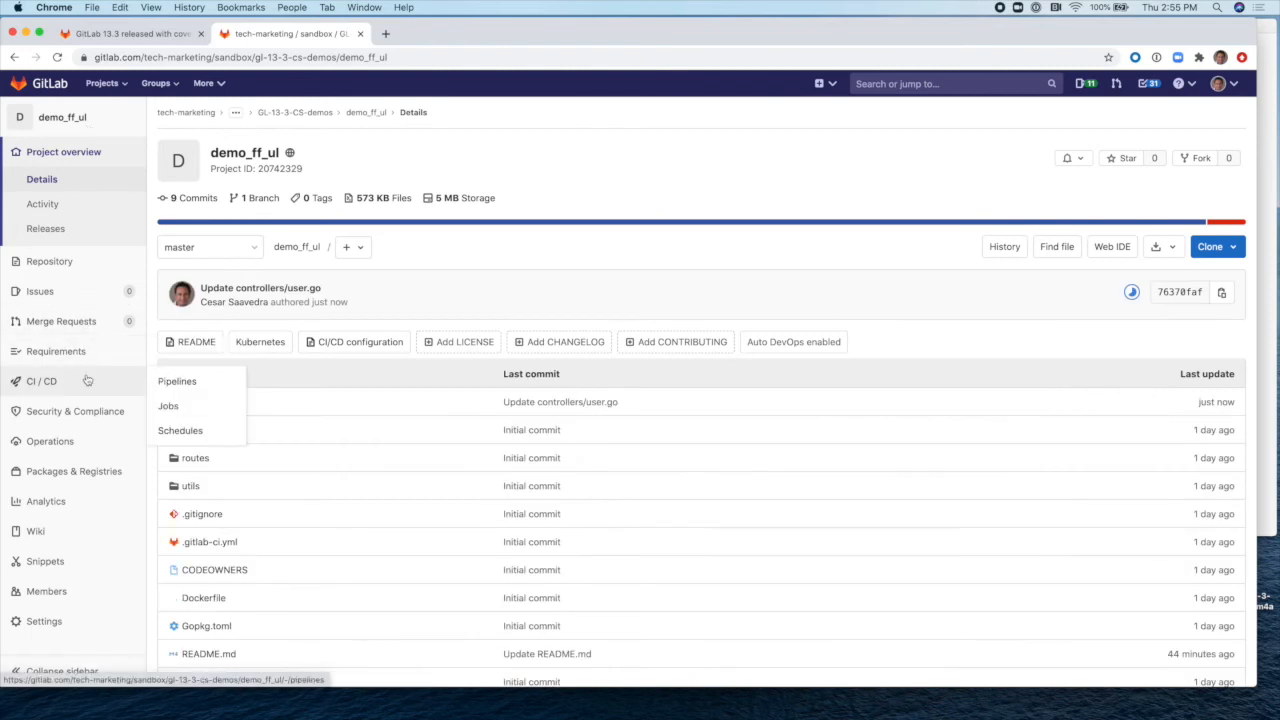
left_click(178, 386)
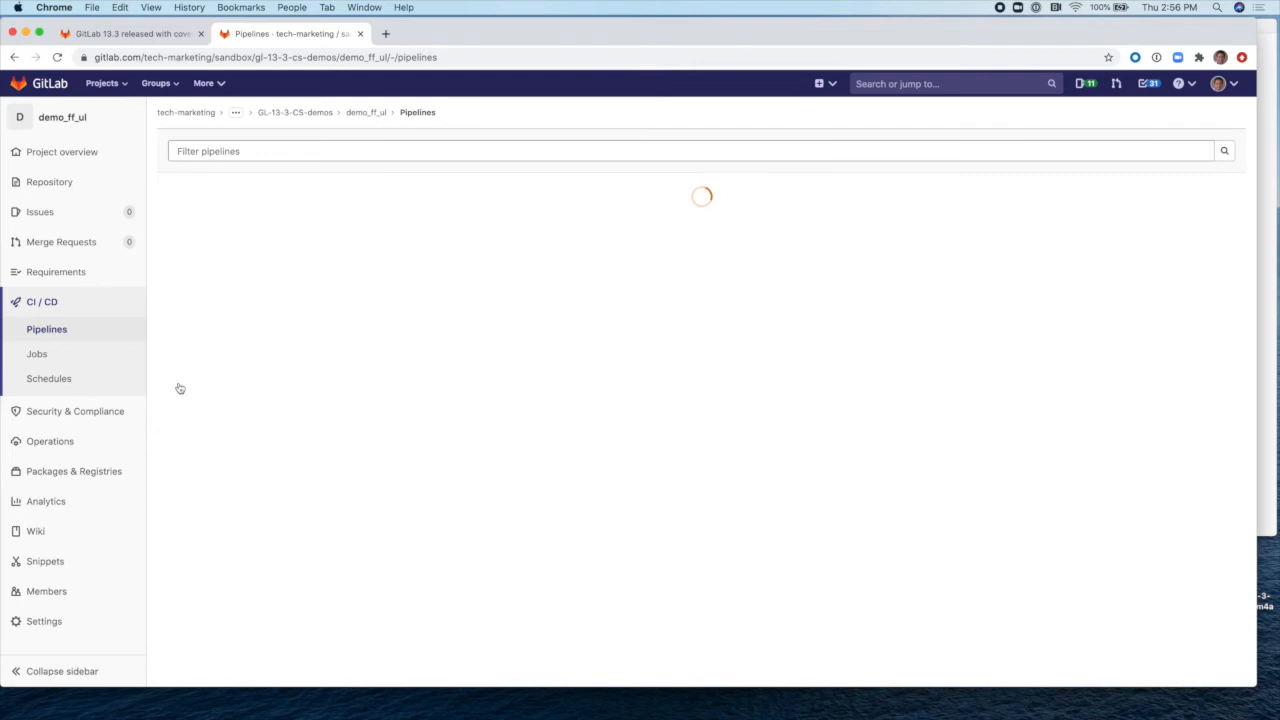
left_click(300, 257)
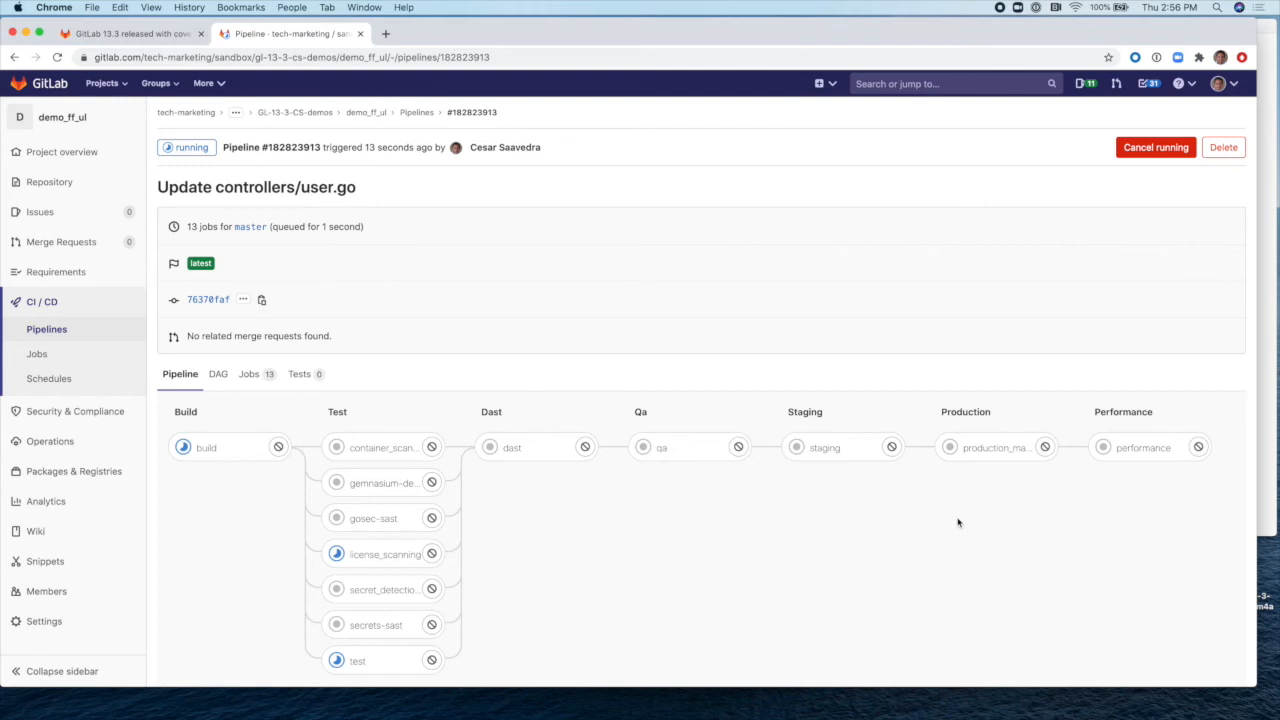
Step: Print ff-client.sh in Terminal and highlight its qa, staging and production environment URLs
left_click(1262, 402)
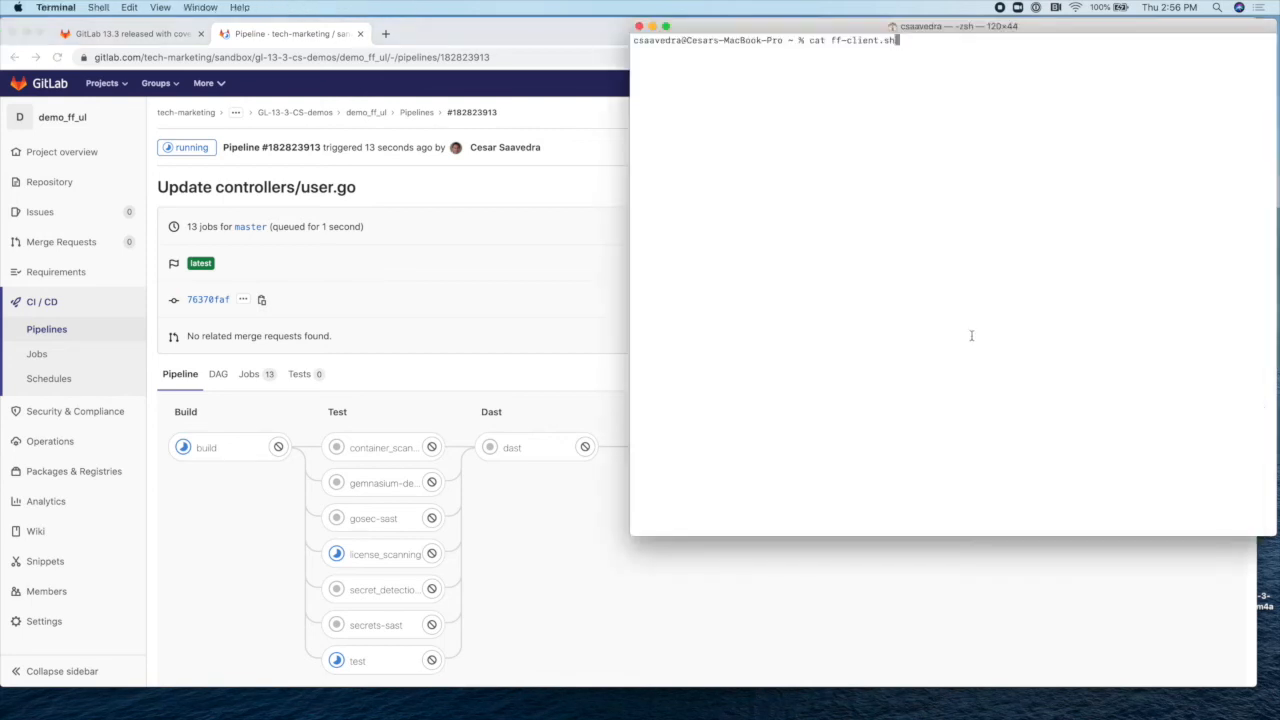
key("Return")
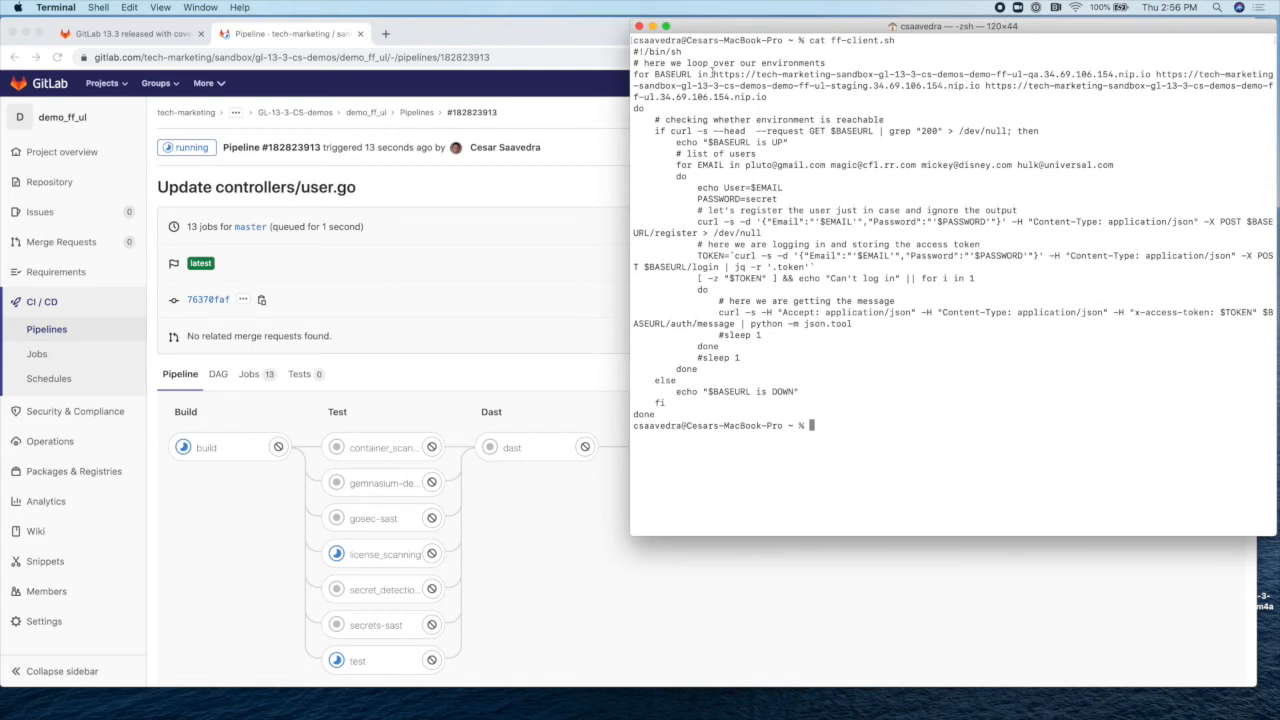
left_click_drag(712, 73, 912, 86)
left_click(969, 68)
double_click(1032, 73)
left_click(828, 87)
left_click_drag(869, 86, 829, 87)
left_click(997, 87)
double_click(988, 88)
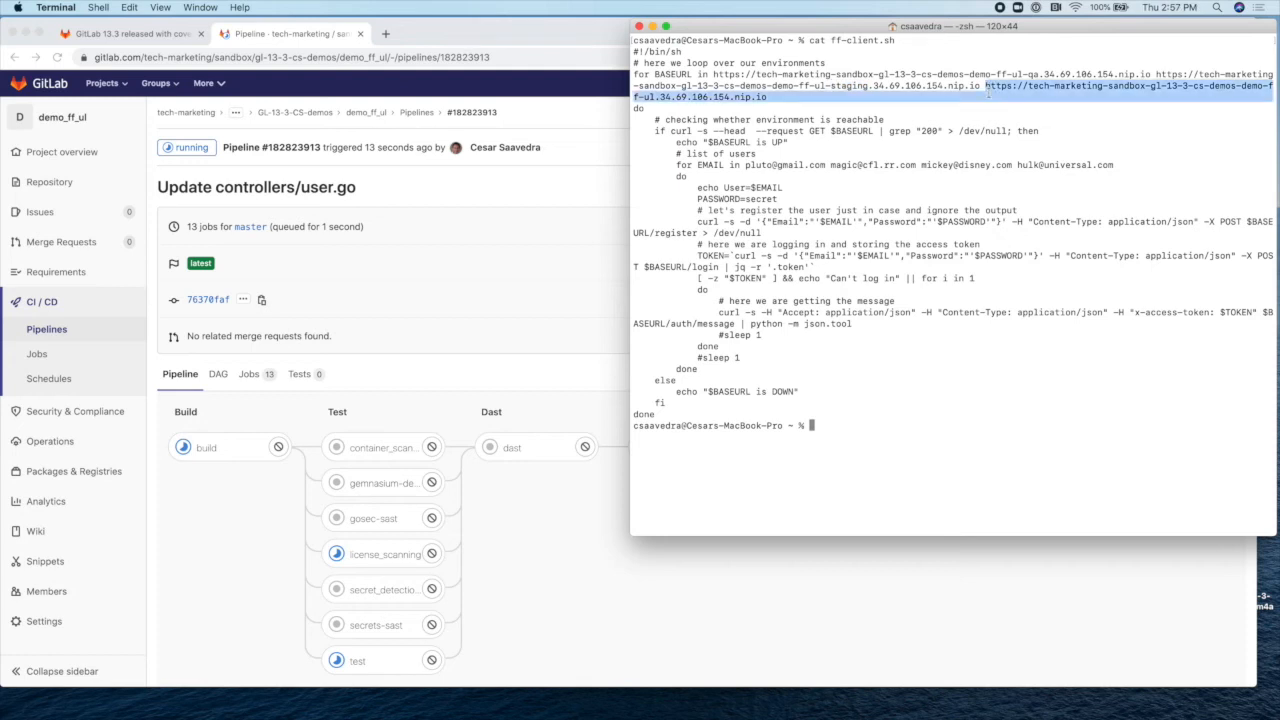
left_click(955, 97)
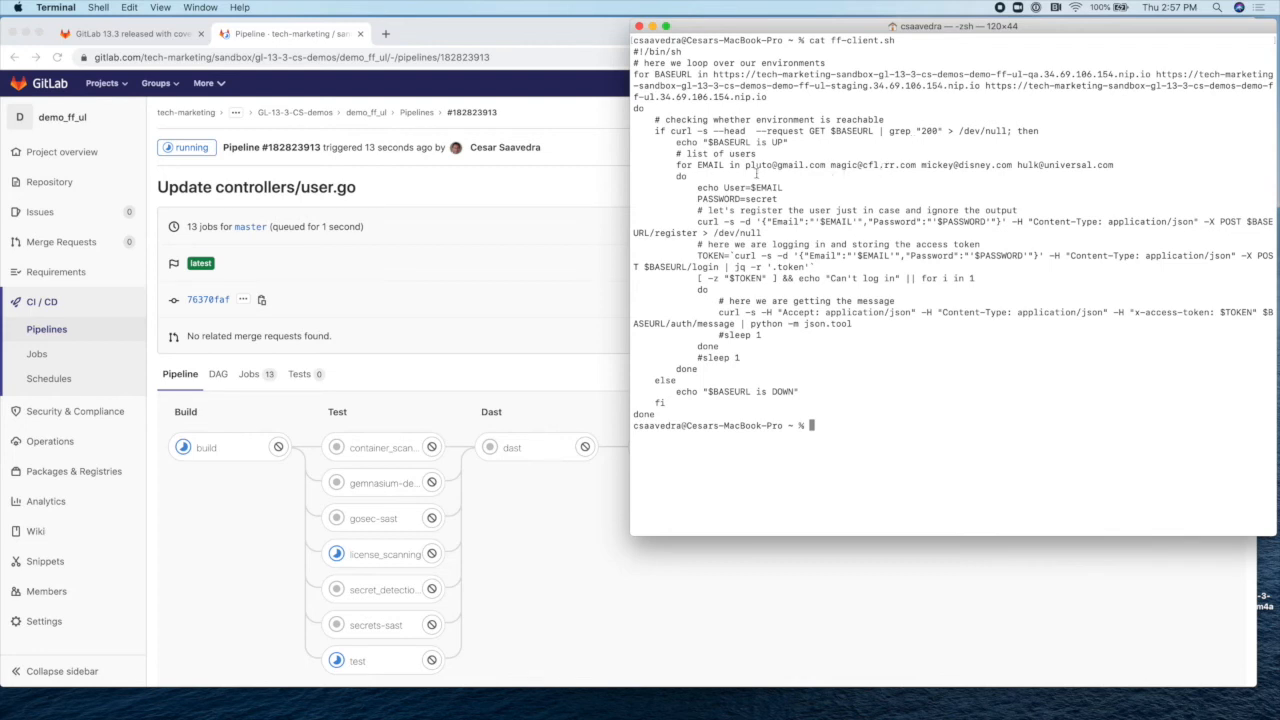
Step: Highlight the four test-user e-mails in the script, then return to the pipeline page
left_click_drag(745, 165, 966, 162)
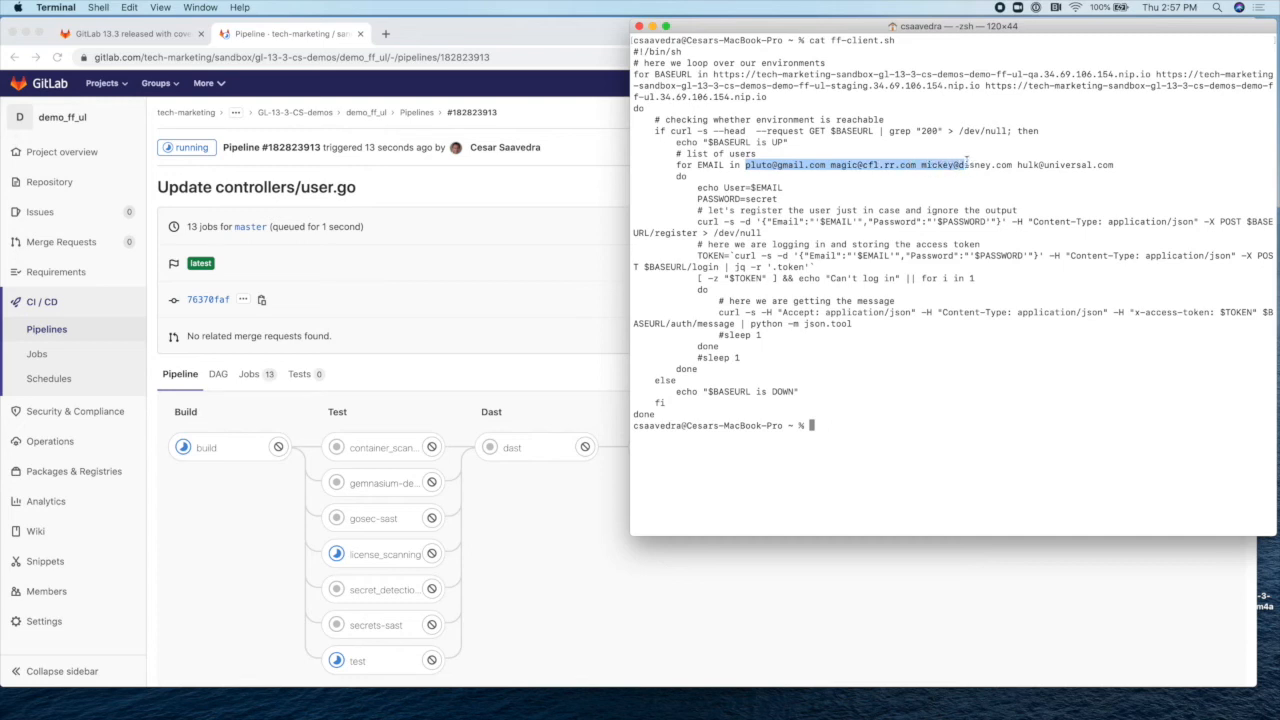
left_click(966, 162)
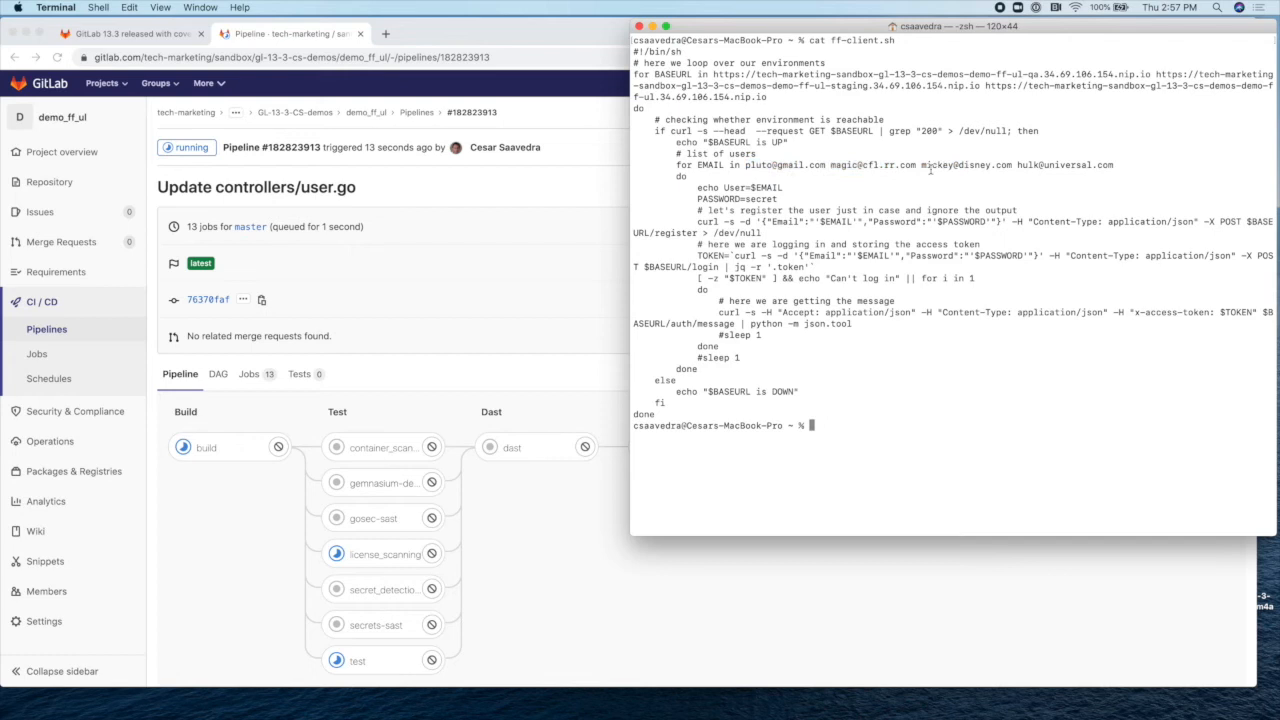
left_click_drag(921, 165, 993, 165)
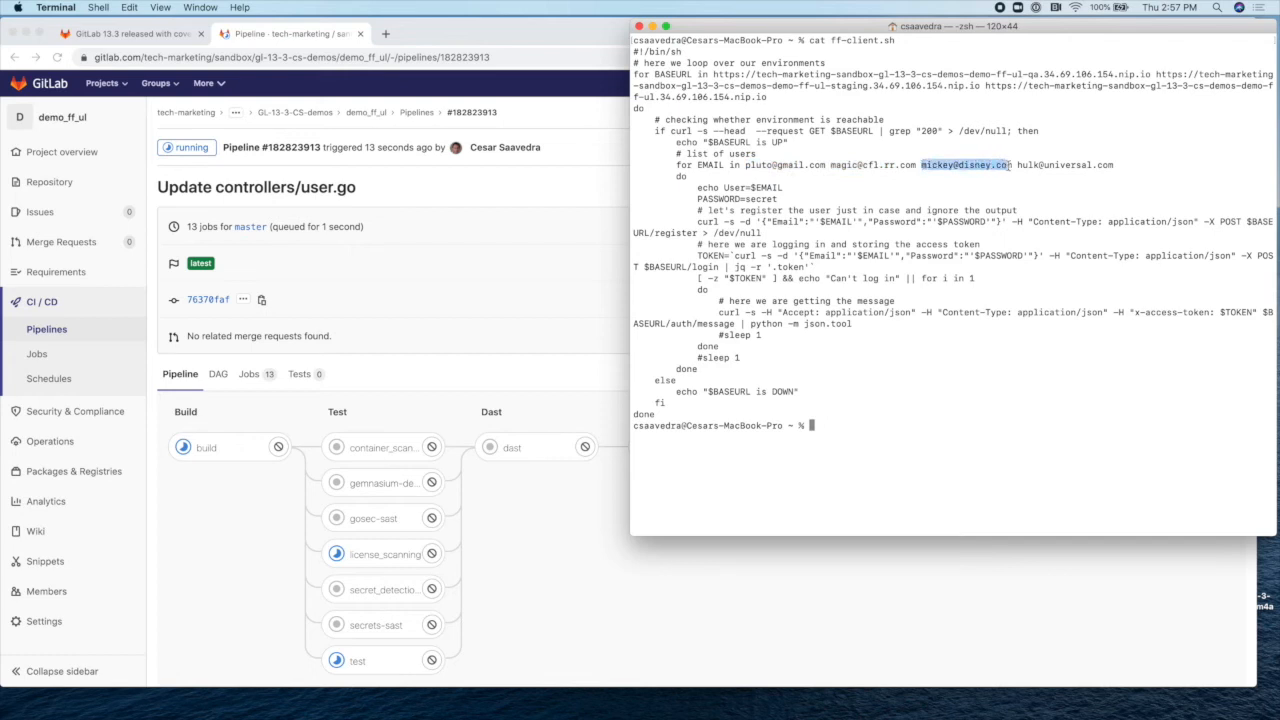
left_click(1021, 164)
left_click_drag(1019, 164, 1110, 164)
left_click(907, 166)
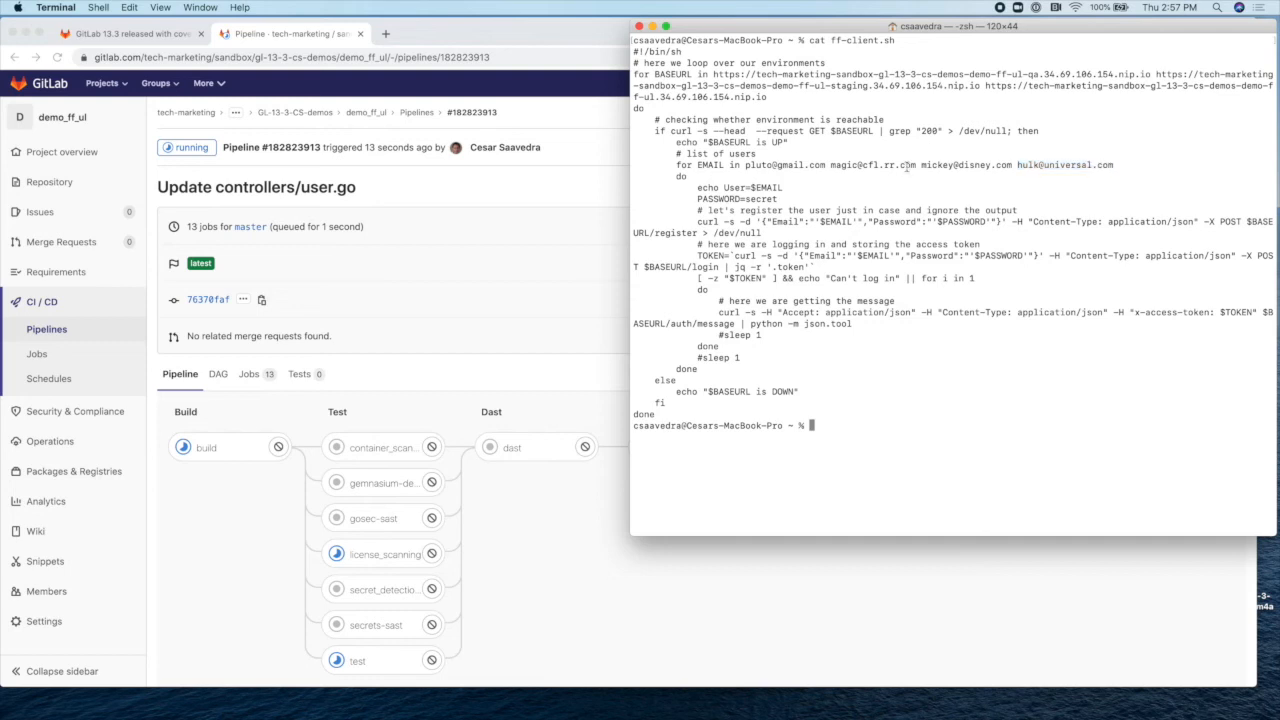
left_click_drag(745, 165, 916, 167)
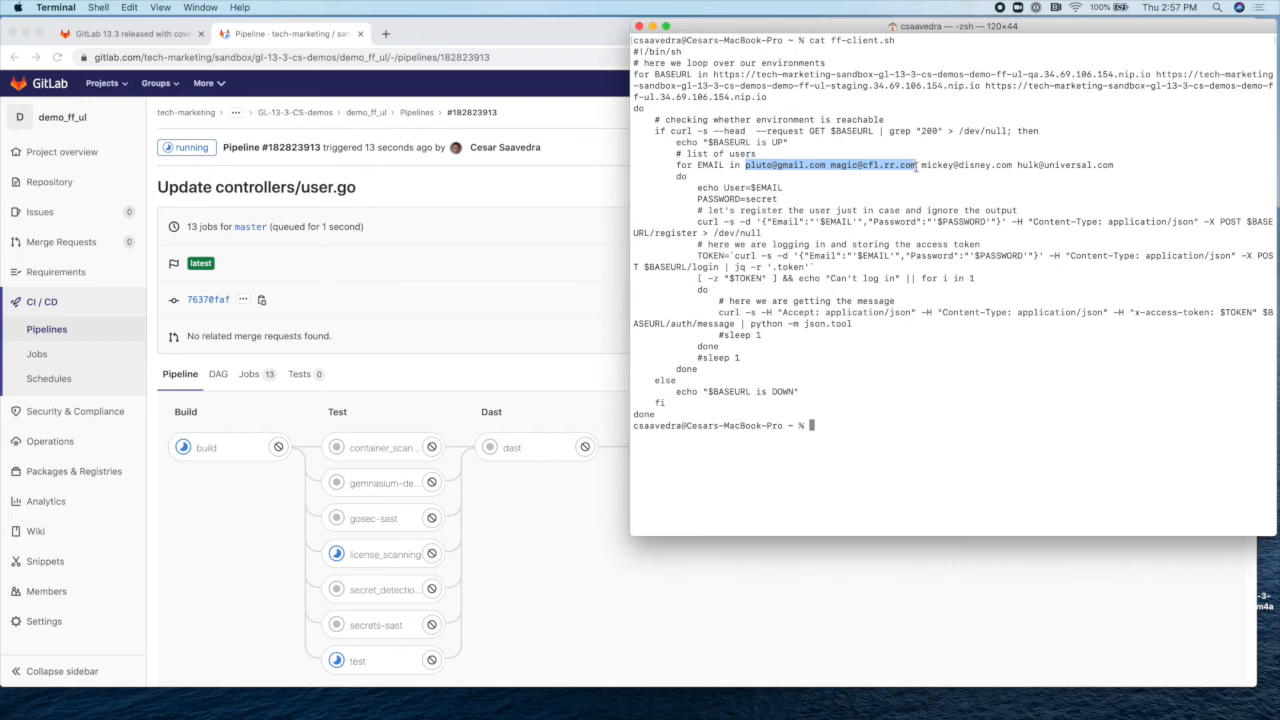
left_click(916, 167)
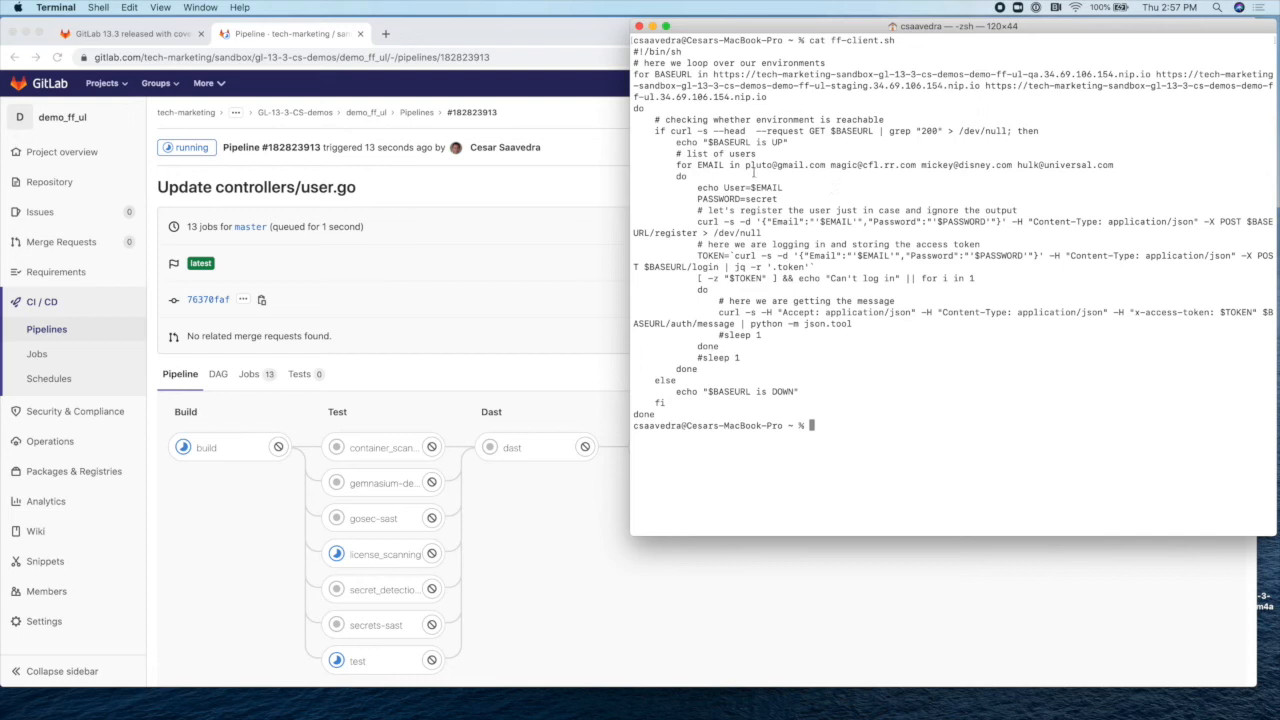
left_click_drag(745, 165, 916, 165)
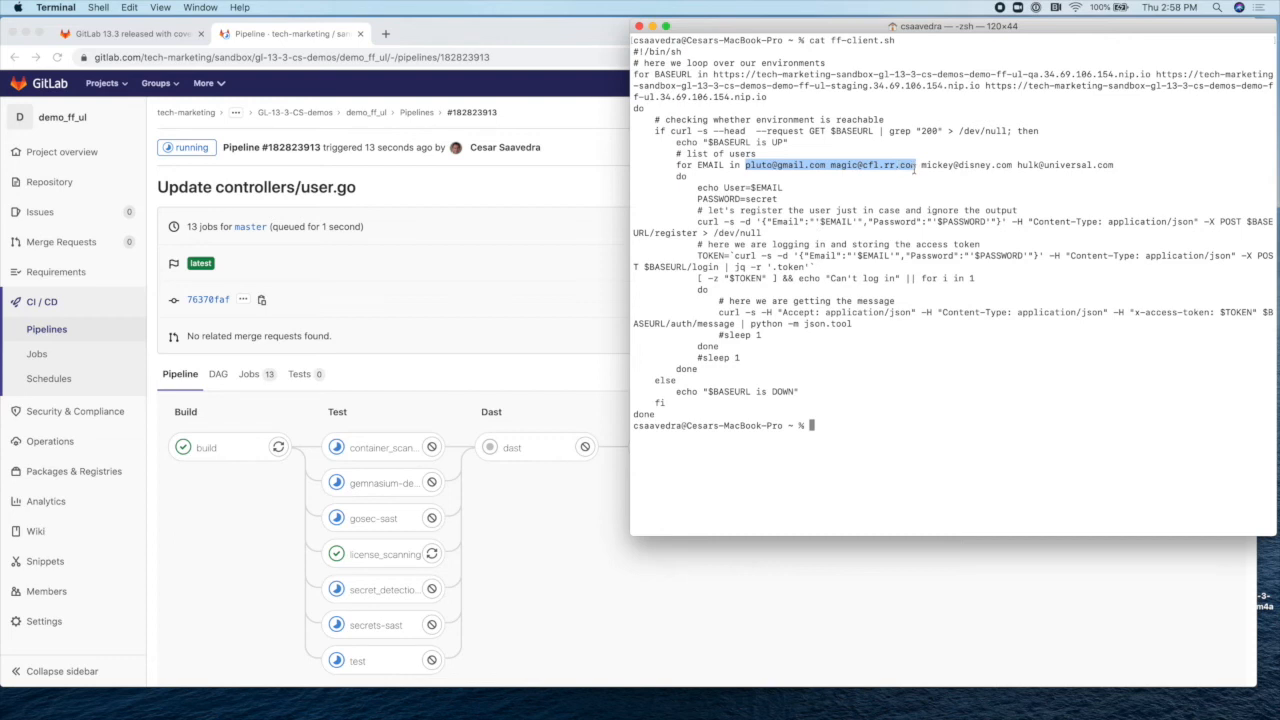
left_click_drag(745, 165, 1112, 165)
left_click(829, 165)
left_click(1110, 166)
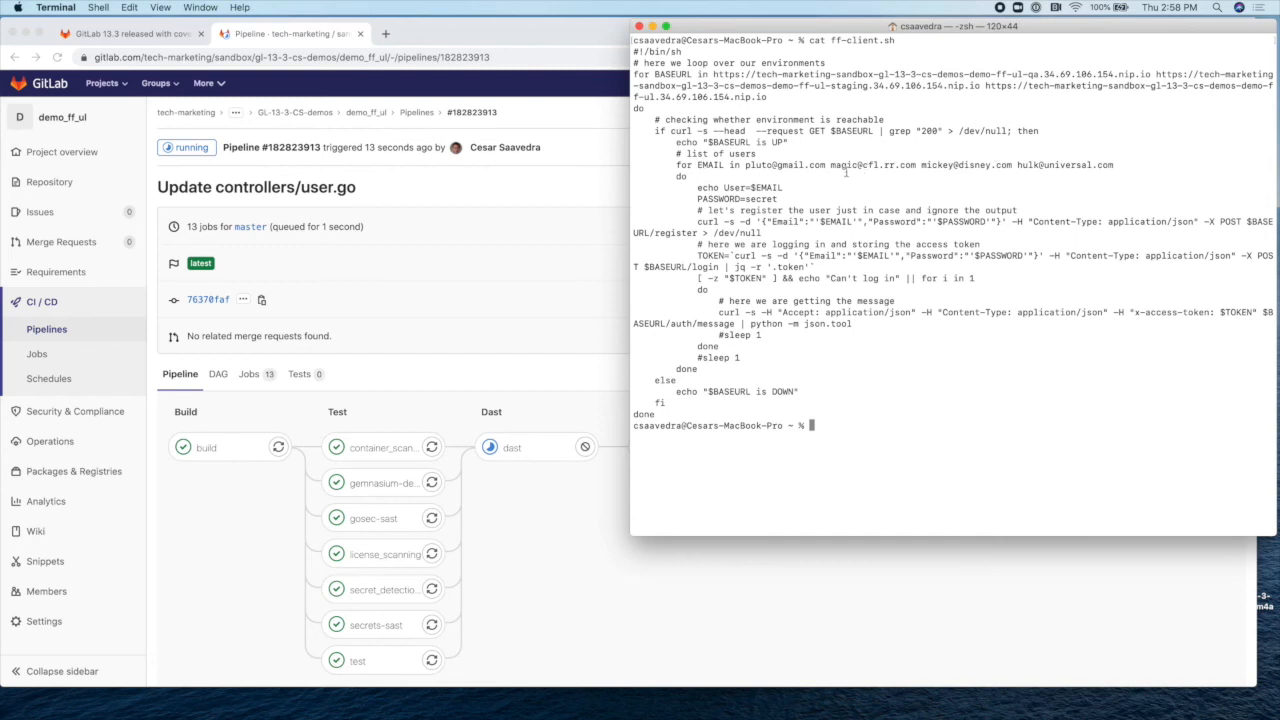
left_click_drag(746, 168, 1119, 165)
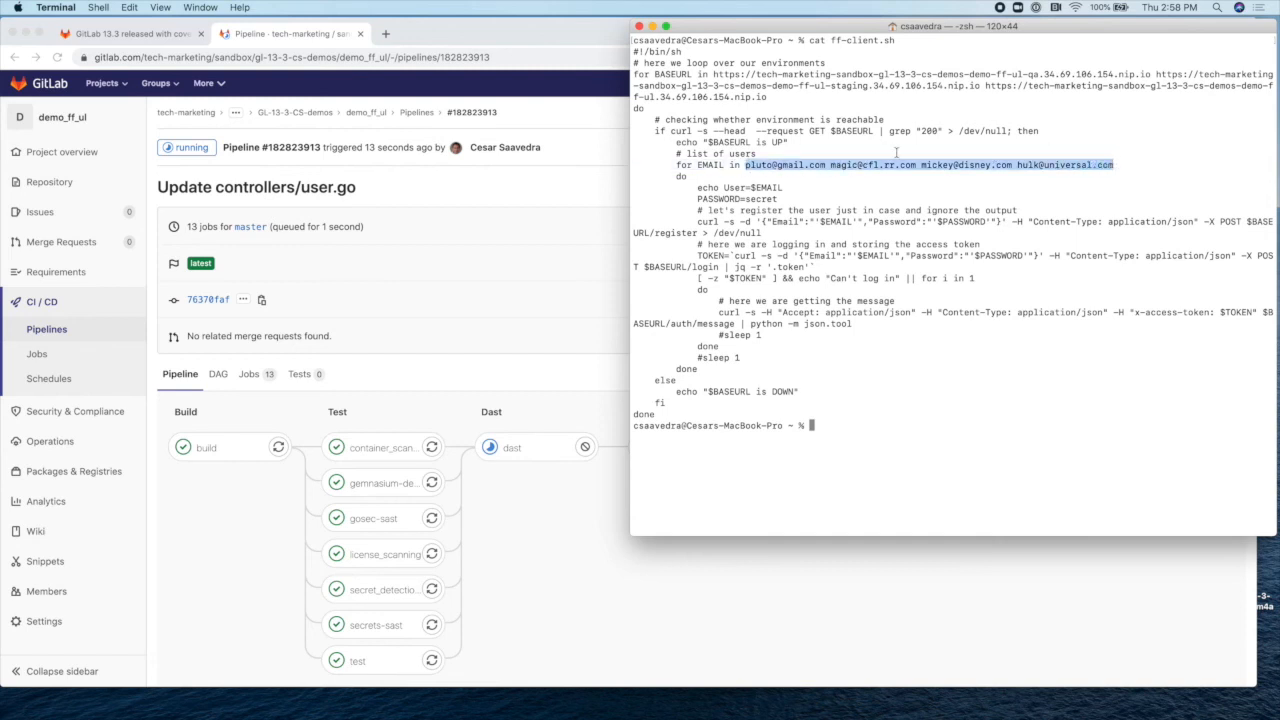
left_click(906, 174)
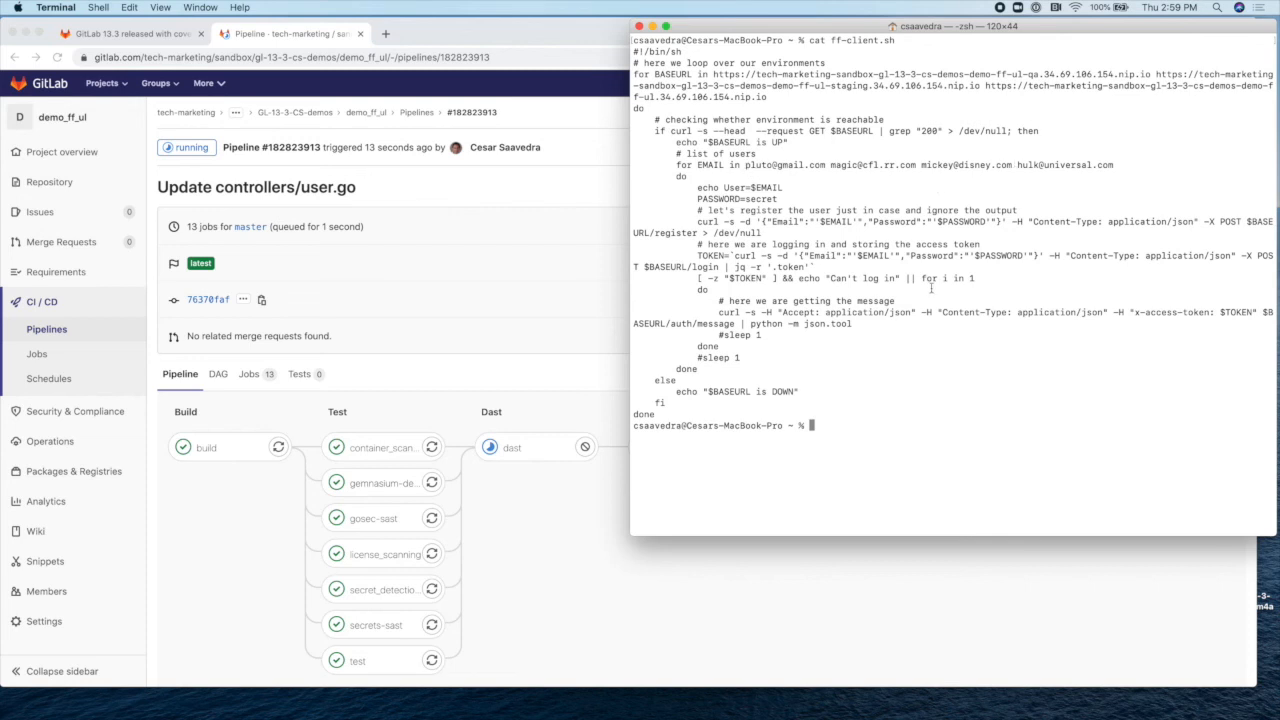
left_click(586, 528)
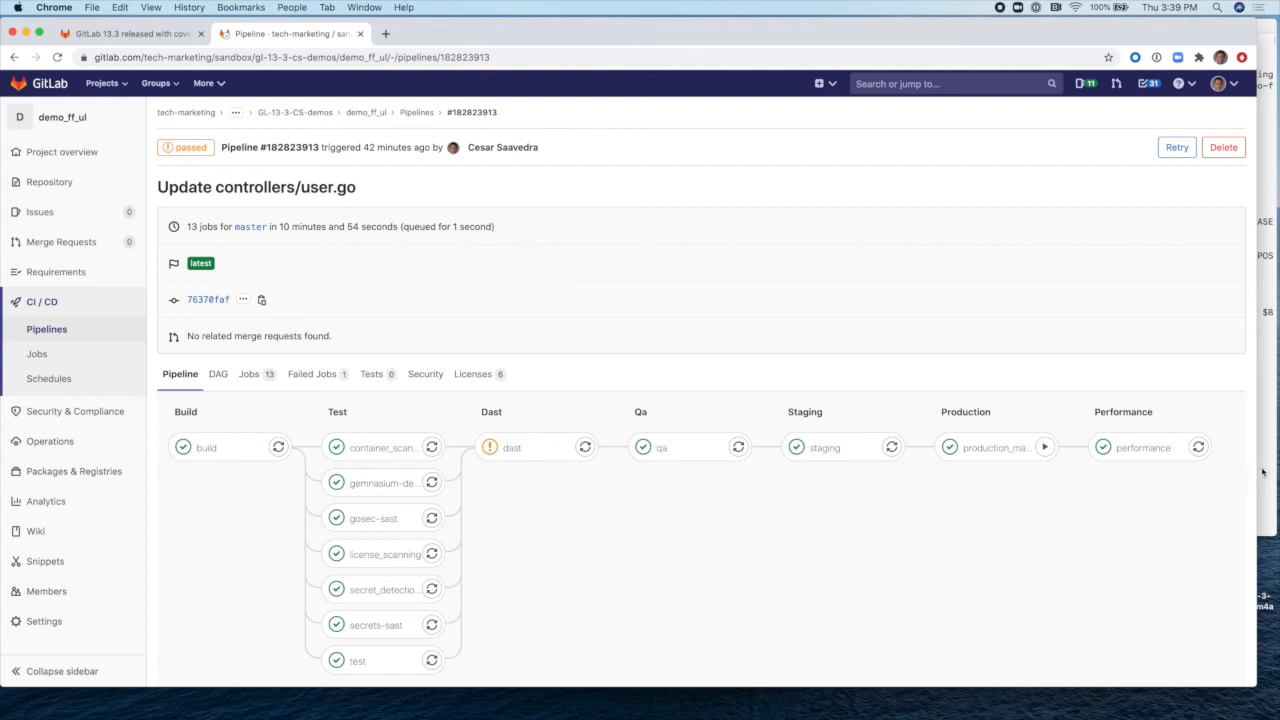
Step: Go from the passed pipeline to demo_ff_ul's Feature Flags list, then return to the ff-client.sh terminal
left_click(1262, 472)
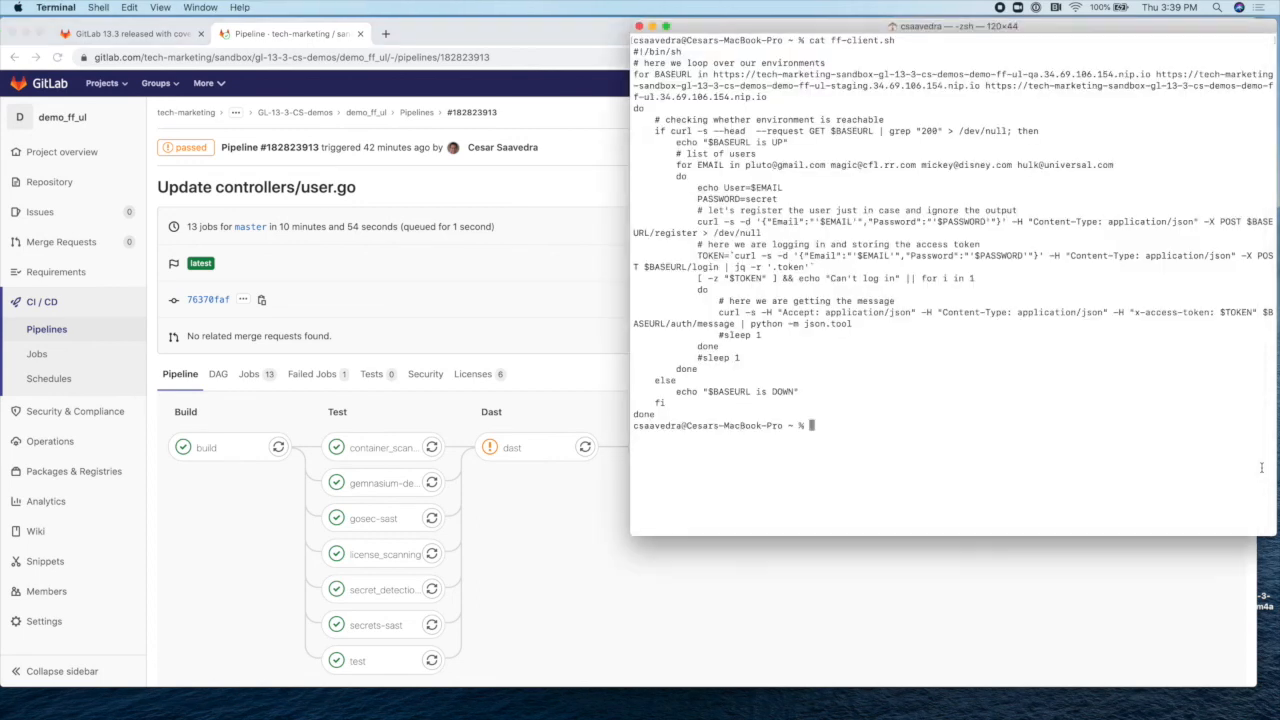
left_click(244, 524)
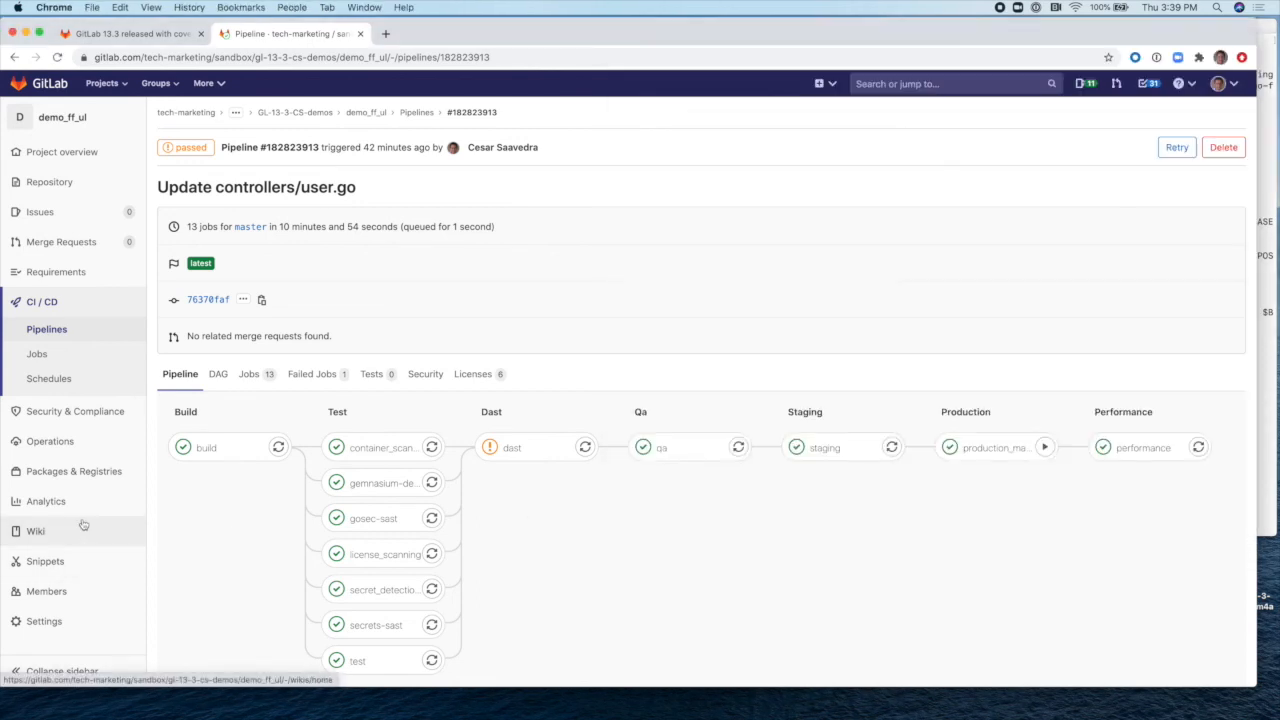
mouse_move(60, 443)
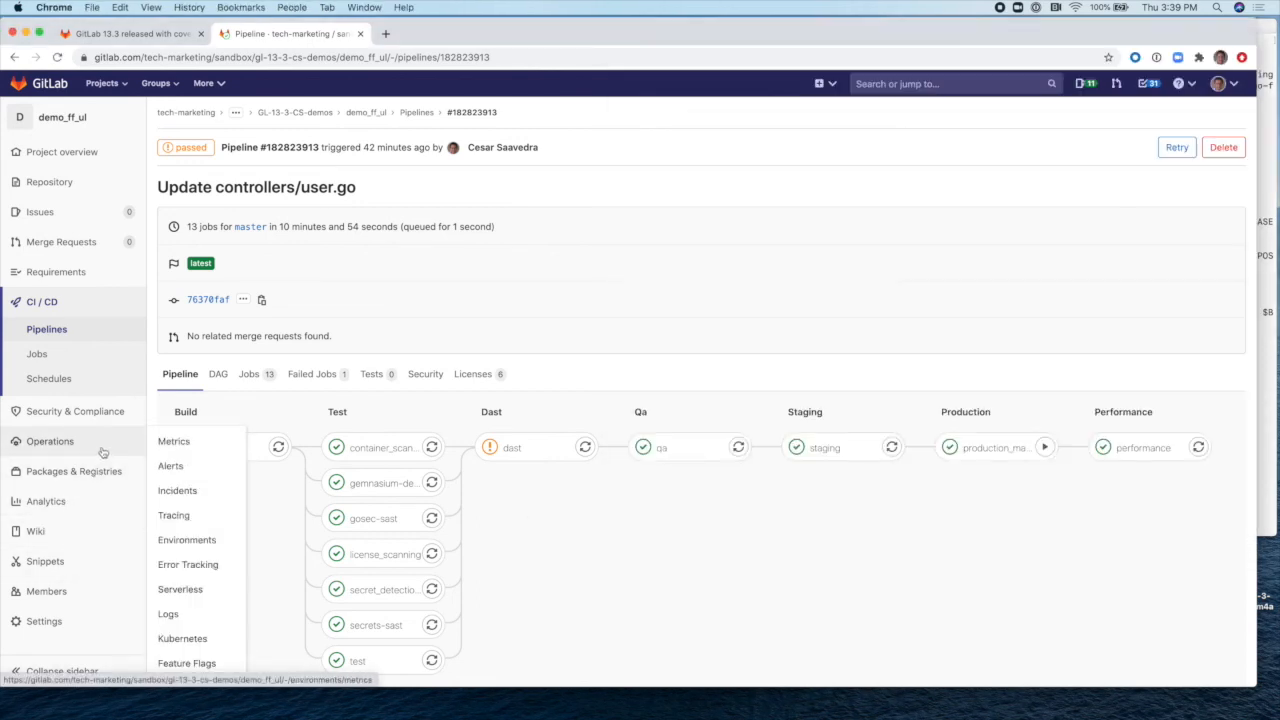
left_click(189, 664)
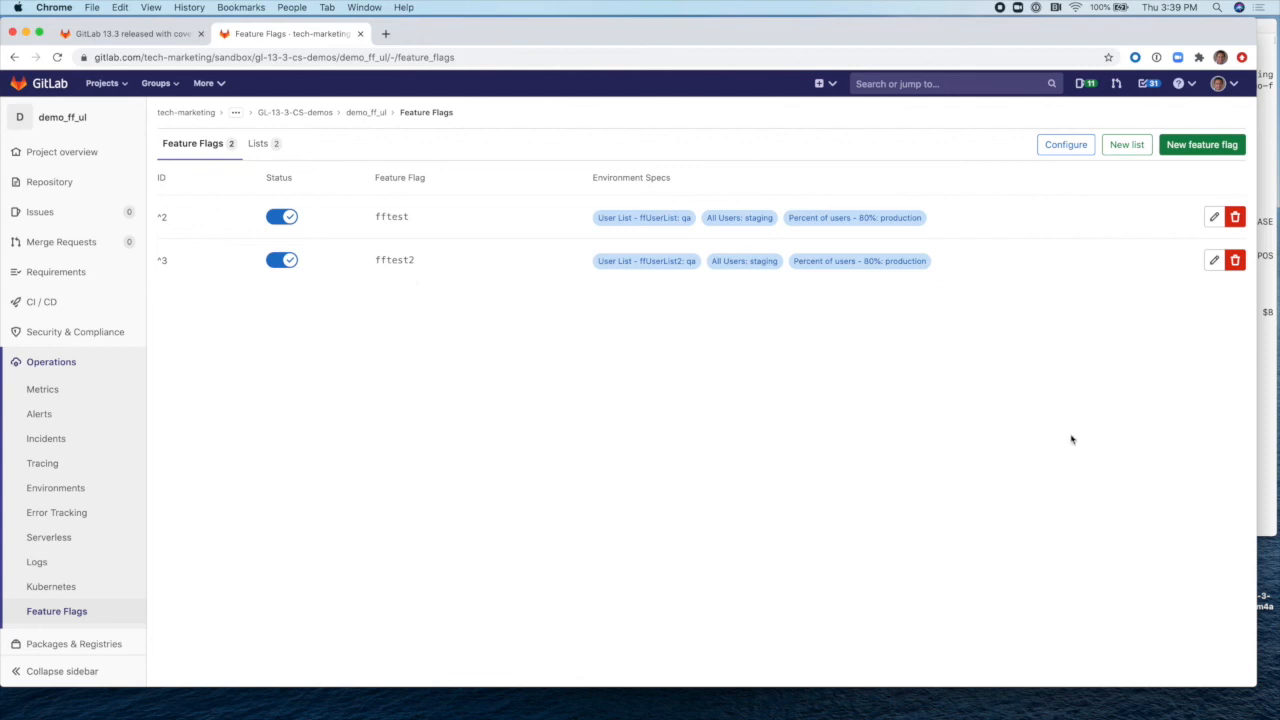
left_click(1264, 403)
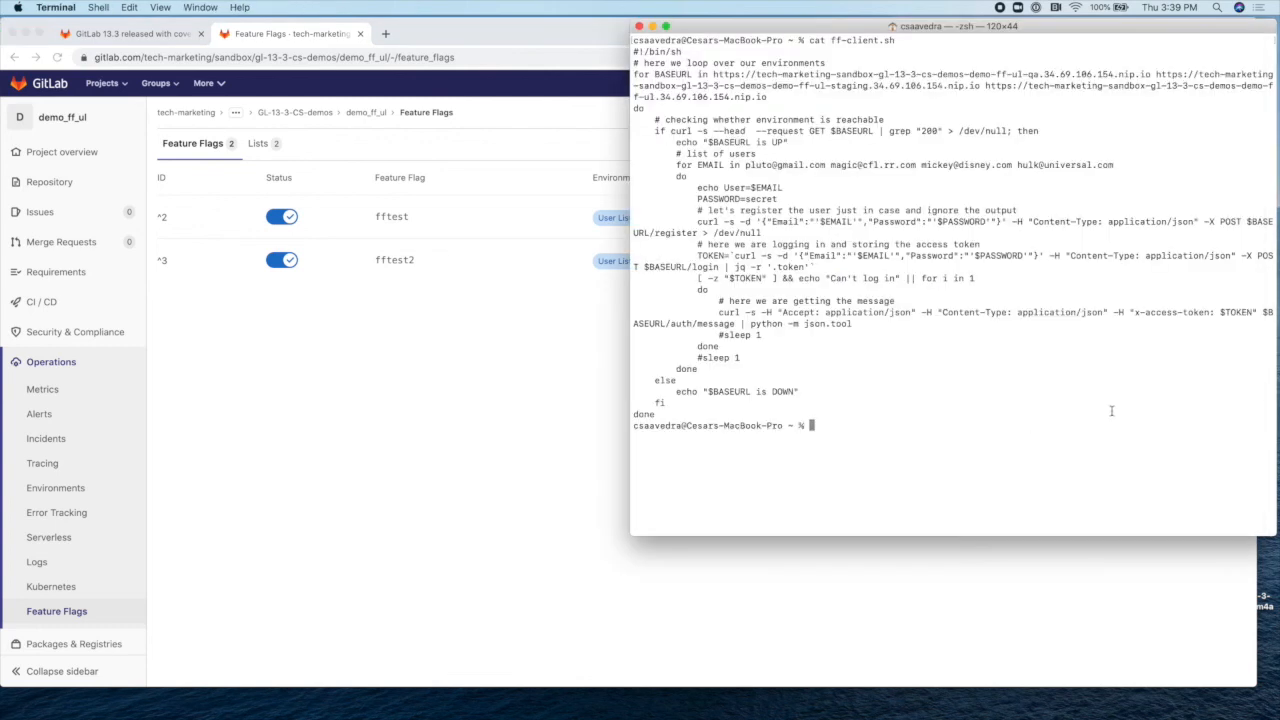
Step: Run ./ff-client.sh to get the qa results, then return to GitLab's feature flags page
type("./ff-client.sh")
key("Return")
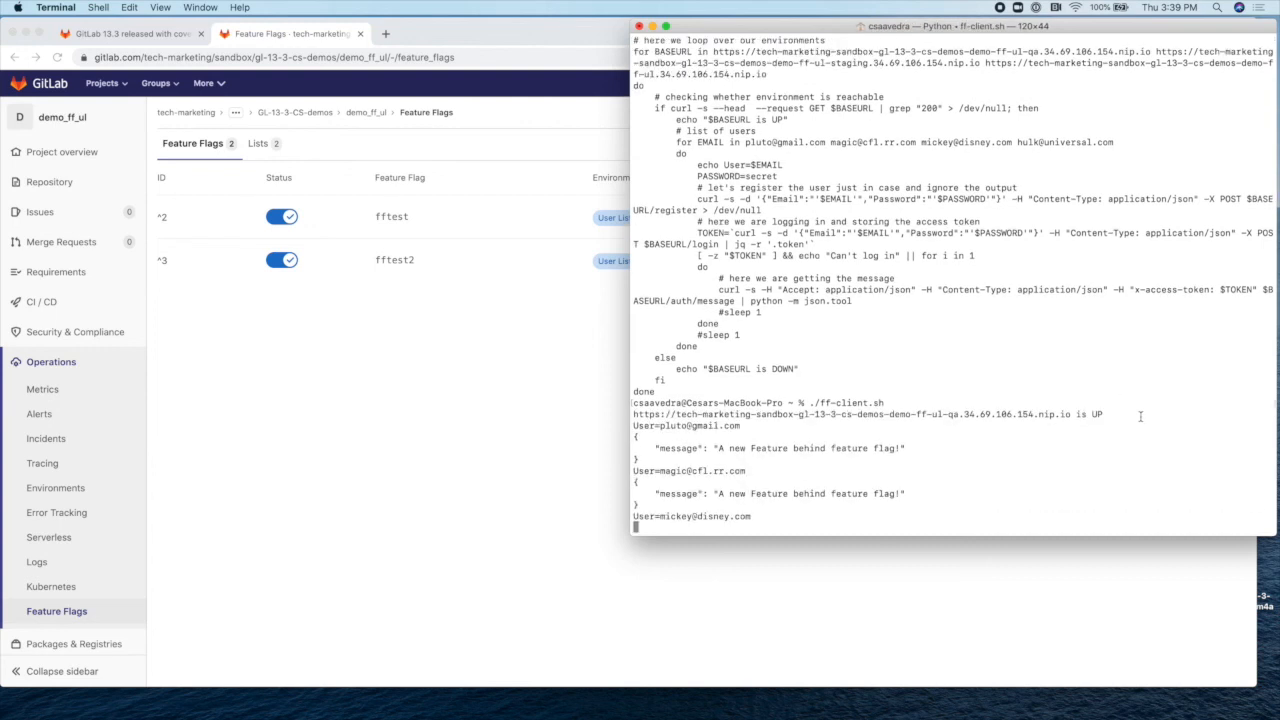
left_click(556, 408)
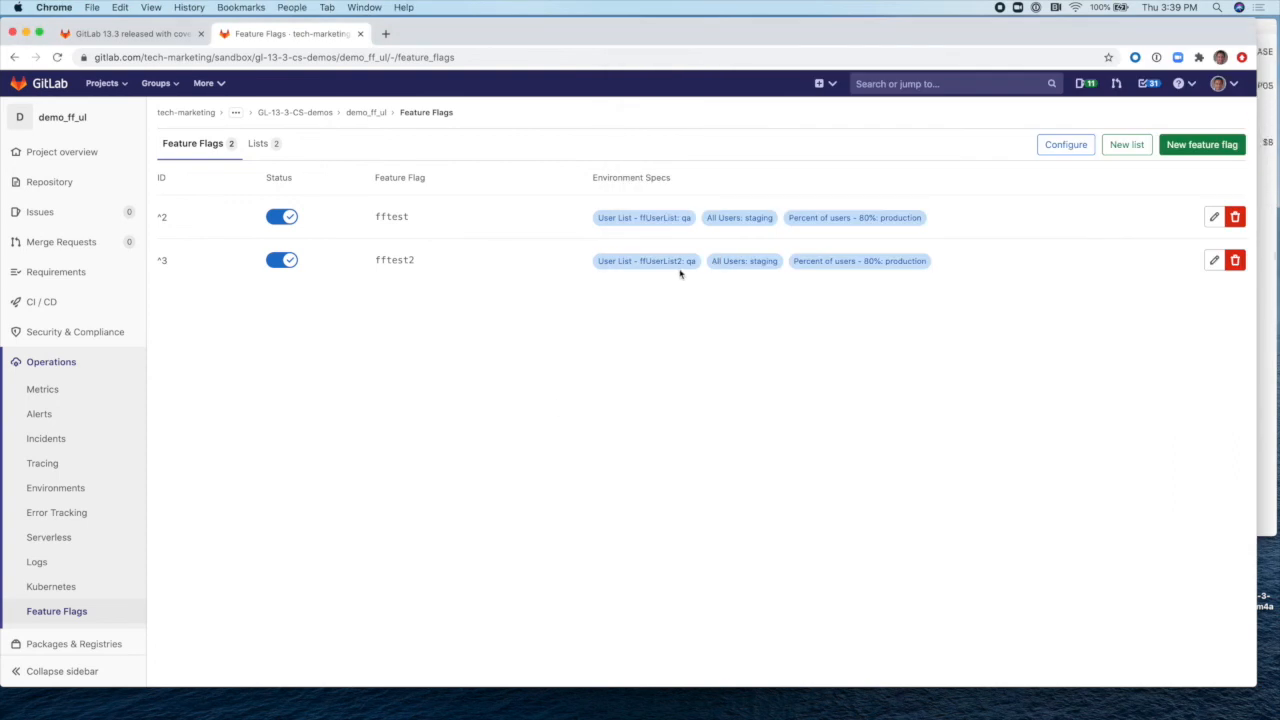
Step: Check ffUserList2's member e-mails under Lists, then view the staging and production script output
left_click(263, 145)
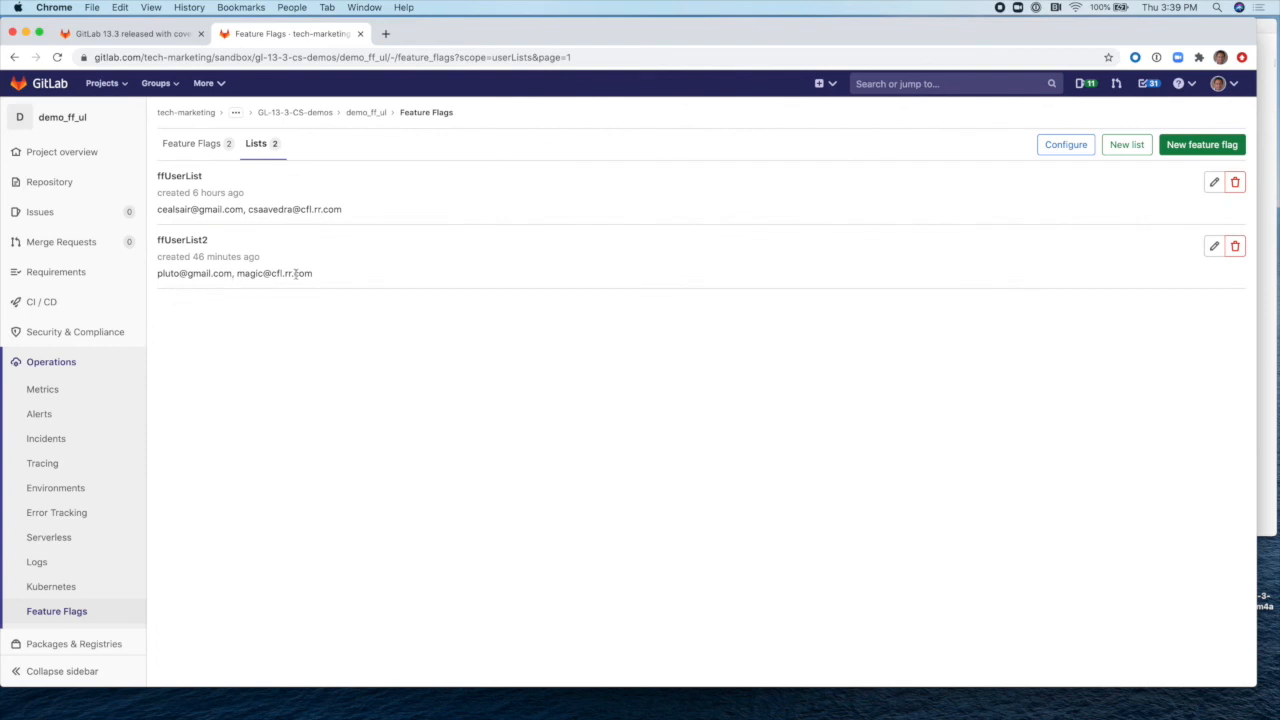
left_click_drag(365, 272, 188, 270)
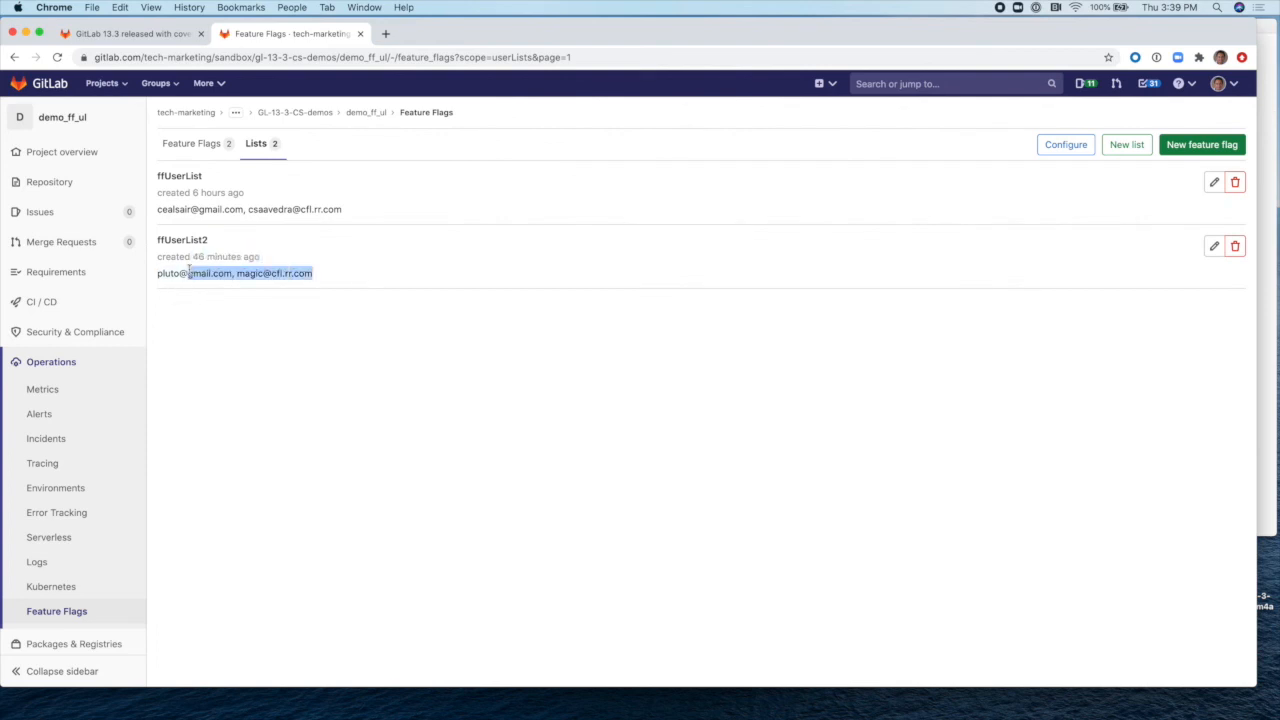
left_click(204, 144)
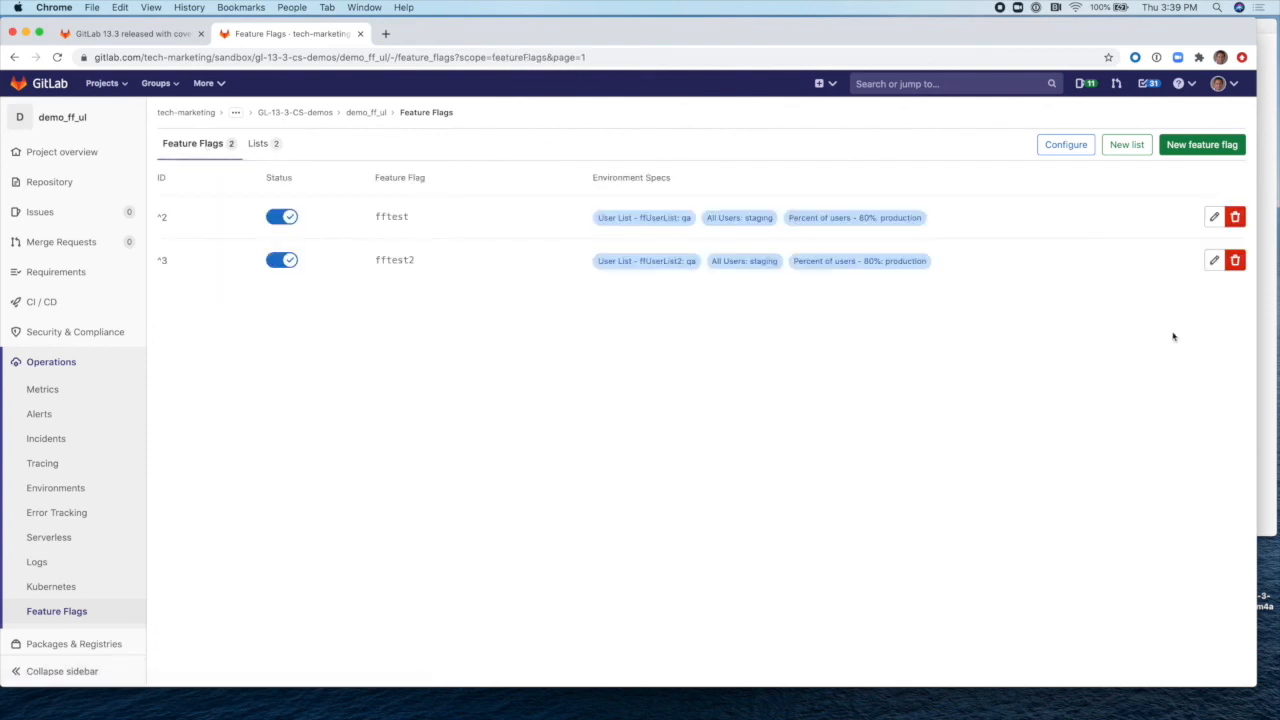
left_click(1263, 349)
scroll(1041, 320, "up", 5)
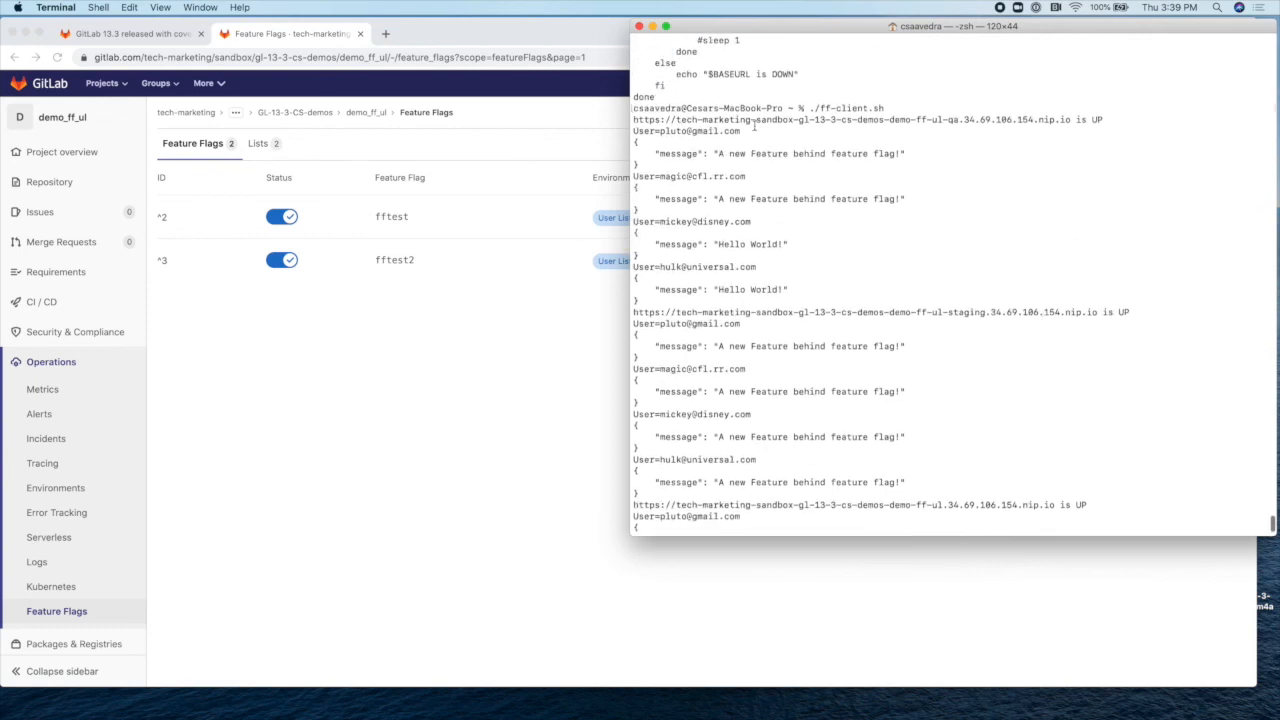
Step: Compare the qa output of ff-client.sh for the first two users and the other users
left_click_drag(634, 130, 910, 197)
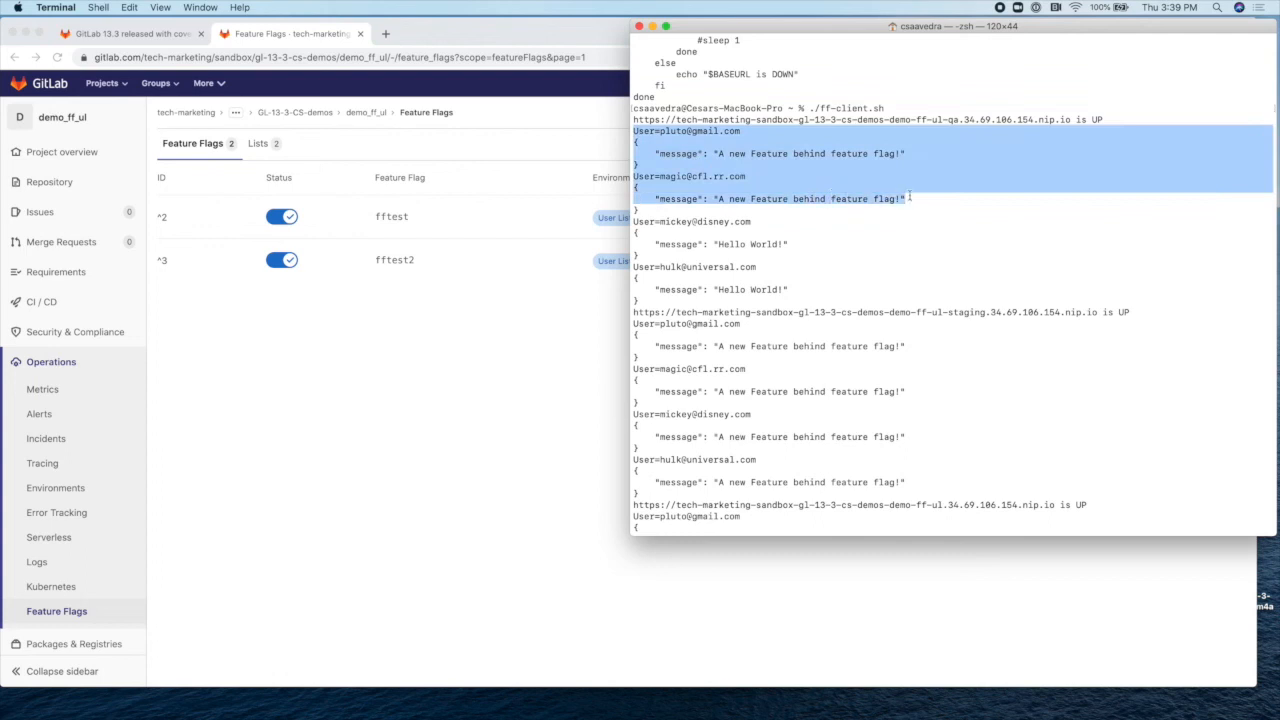
left_click(842, 209)
left_click_drag(650, 221, 840, 280)
left_click(867, 329)
left_click(560, 368)
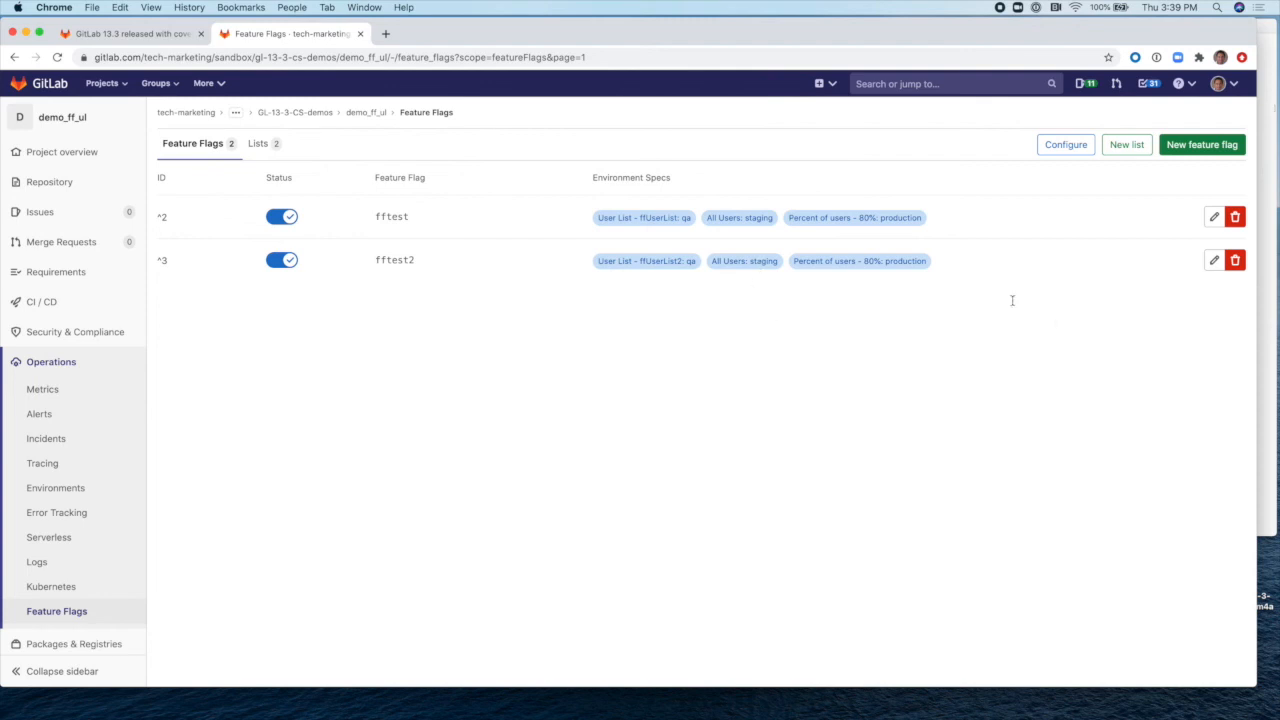
left_click(1264, 355)
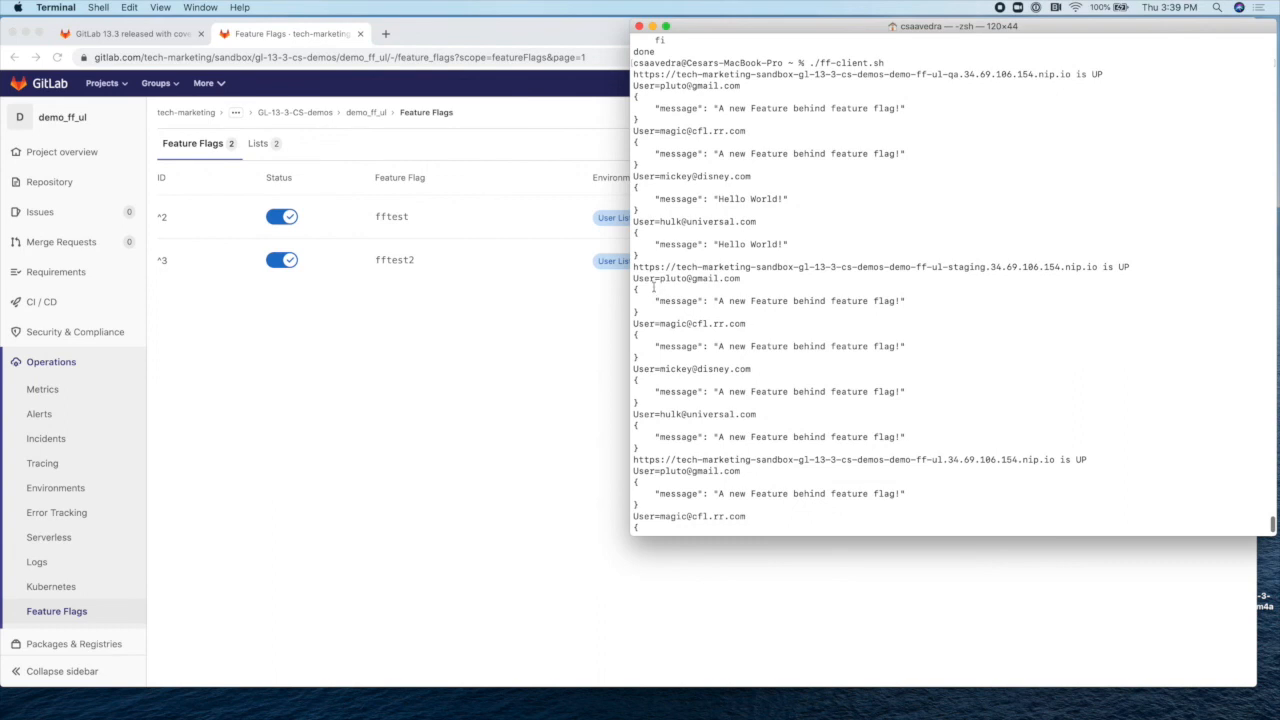
Step: Review the staging and finished production output, then show the ffUserList and ffUserList2 user lists
left_click_drag(638, 267, 930, 437)
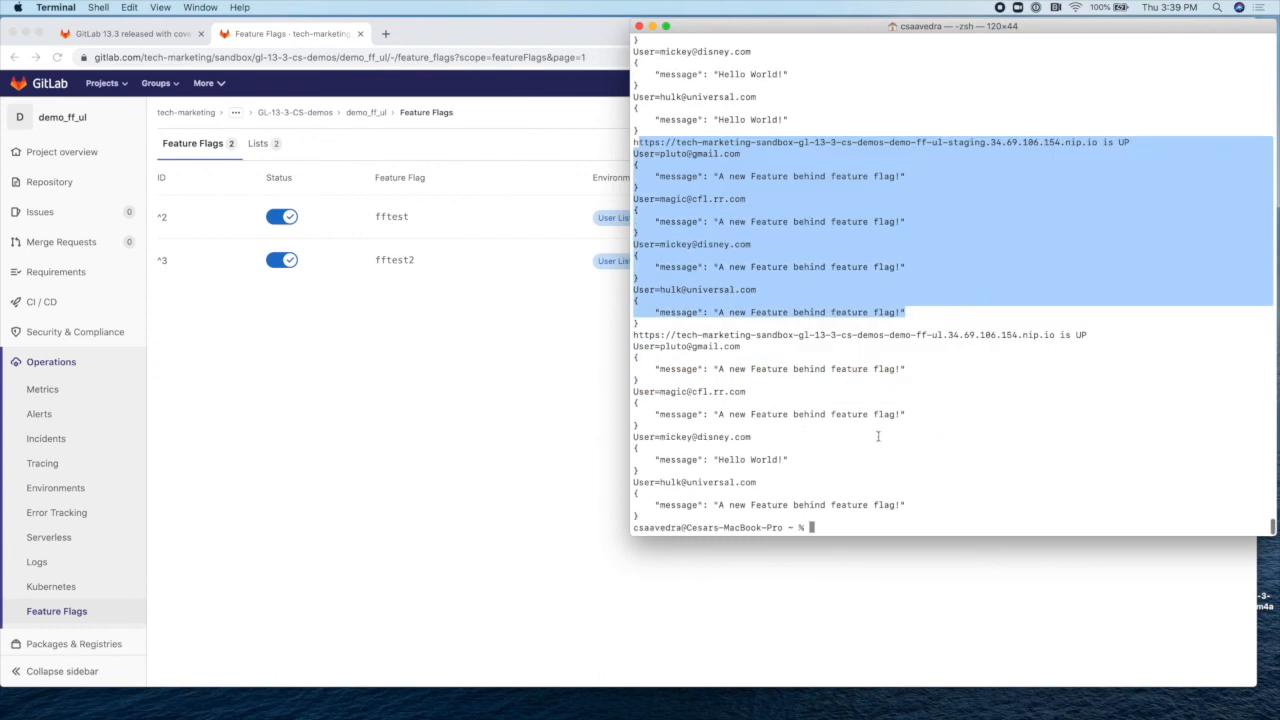
left_click(878, 436)
left_click(525, 436)
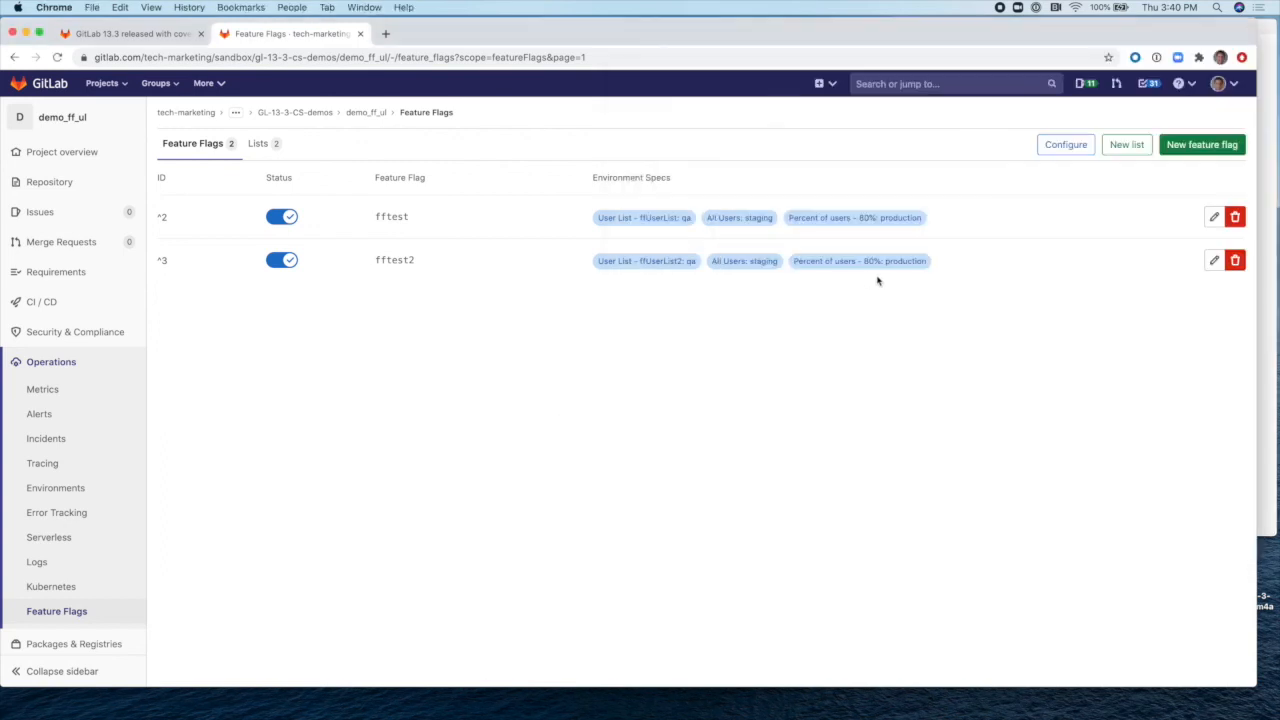
left_click(1274, 403)
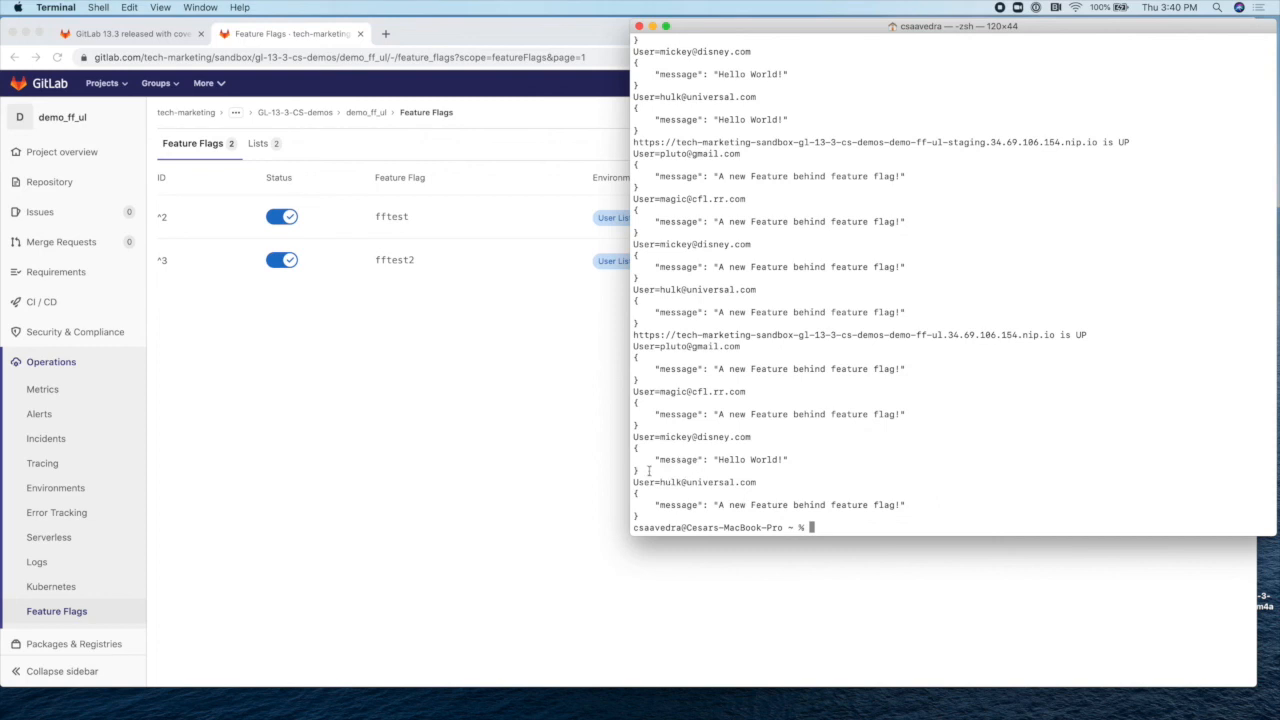
left_click(595, 475)
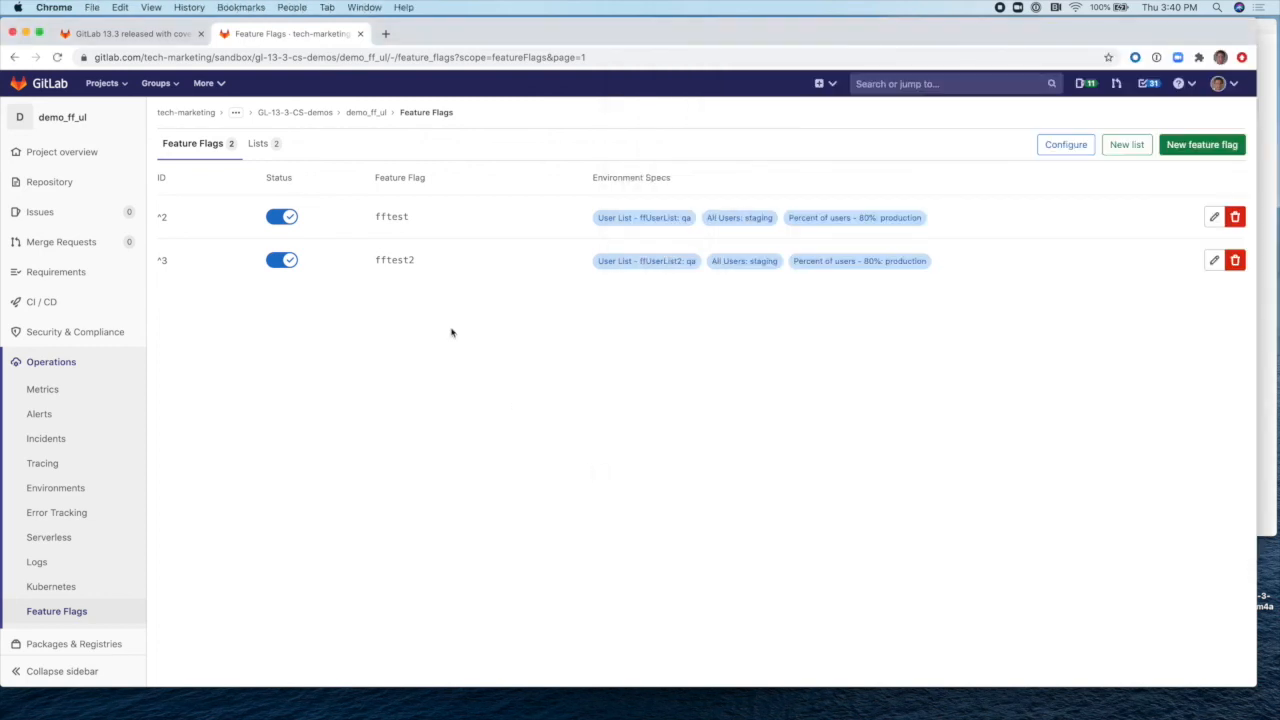
left_click(258, 144)
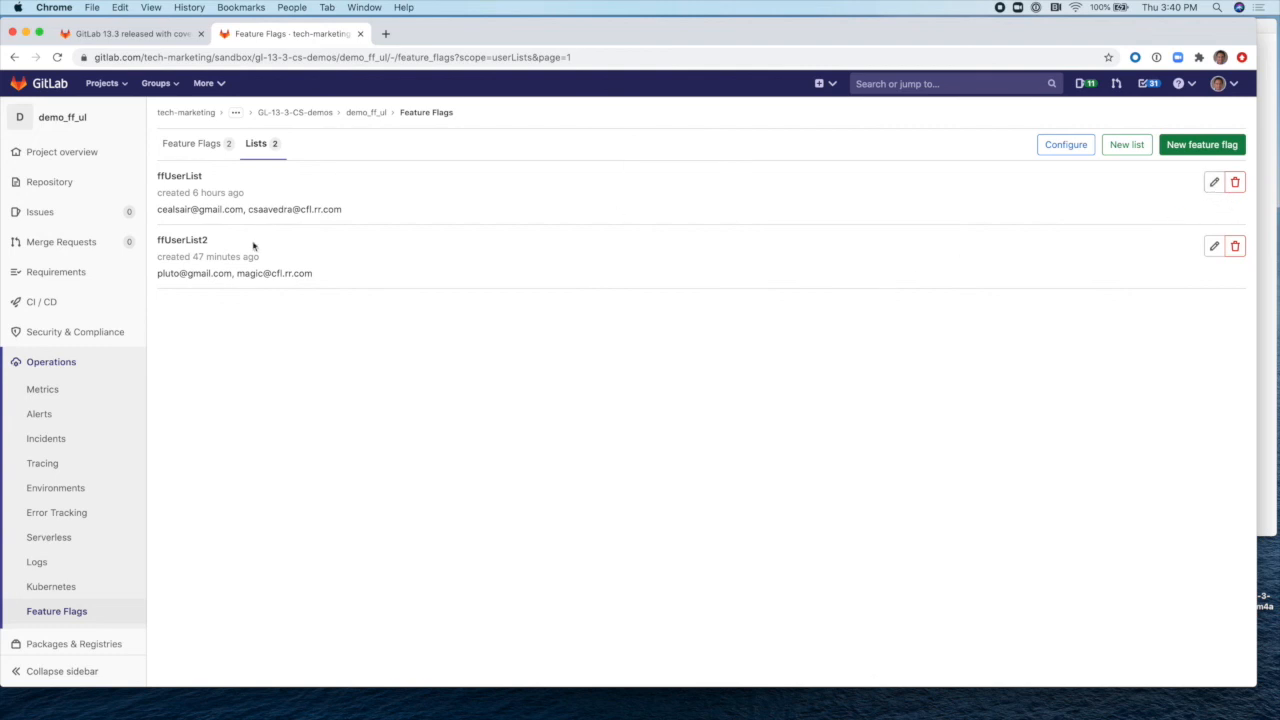
Step: Open fftest2's edit page and review its ffUserList2 qa, all-users staging and 80% production strategies
left_click(203, 146)
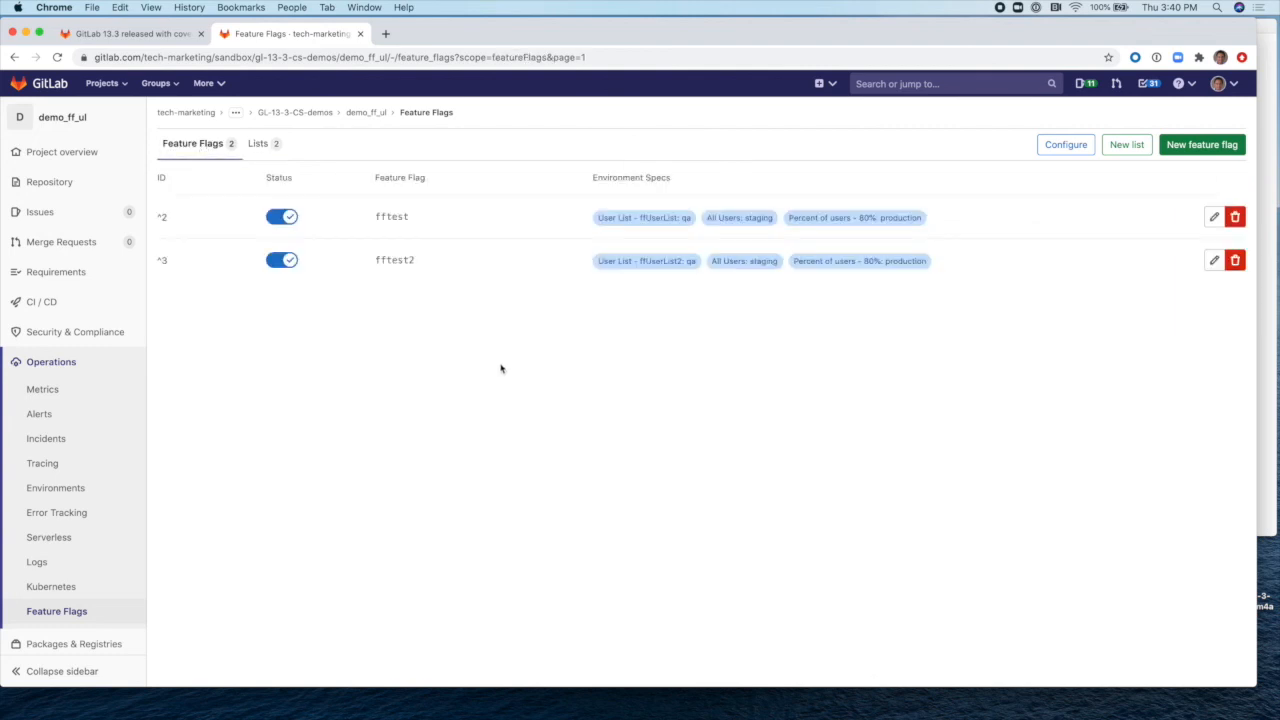
left_click(1214, 260)
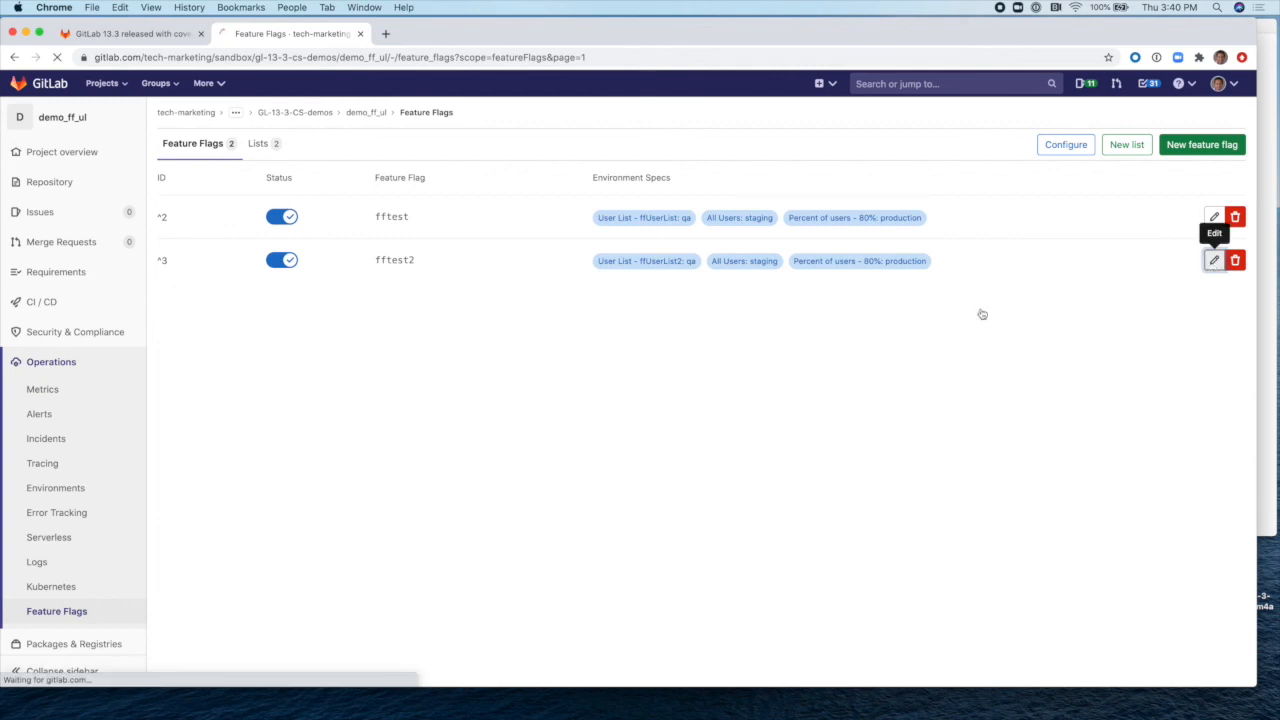
scroll(753, 394, "down", 3)
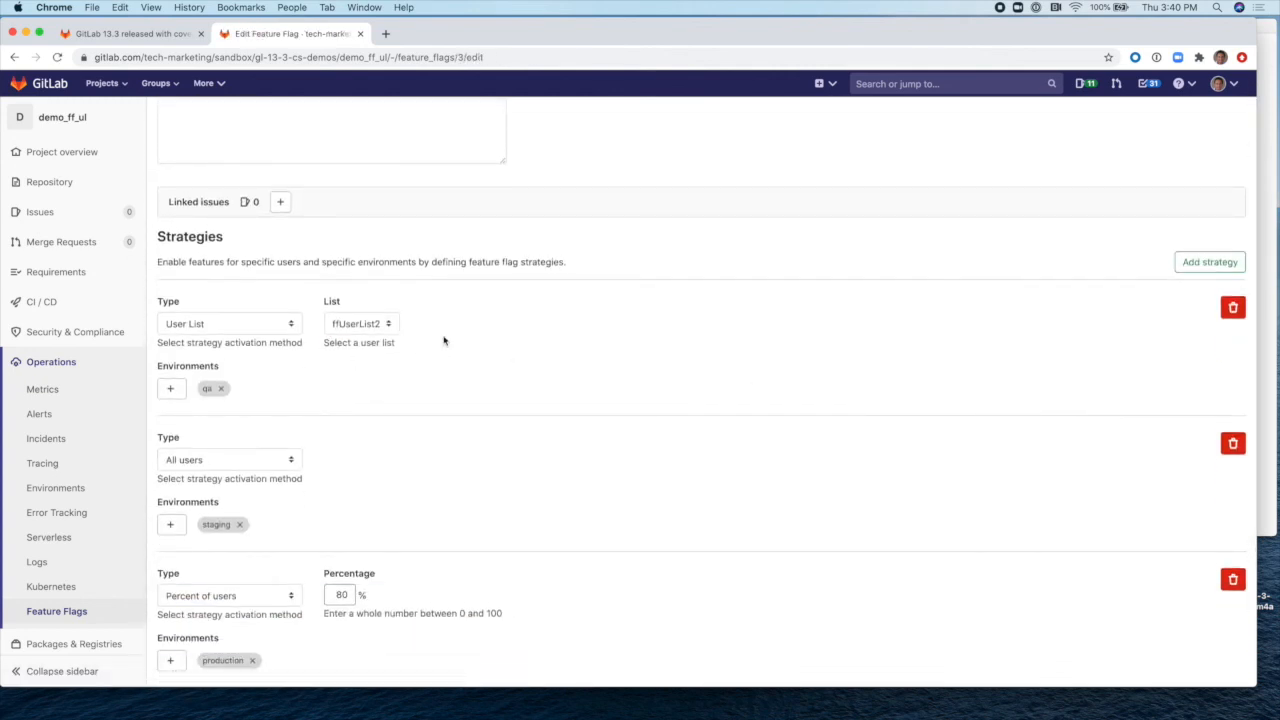
scroll(440, 335, "down", 1)
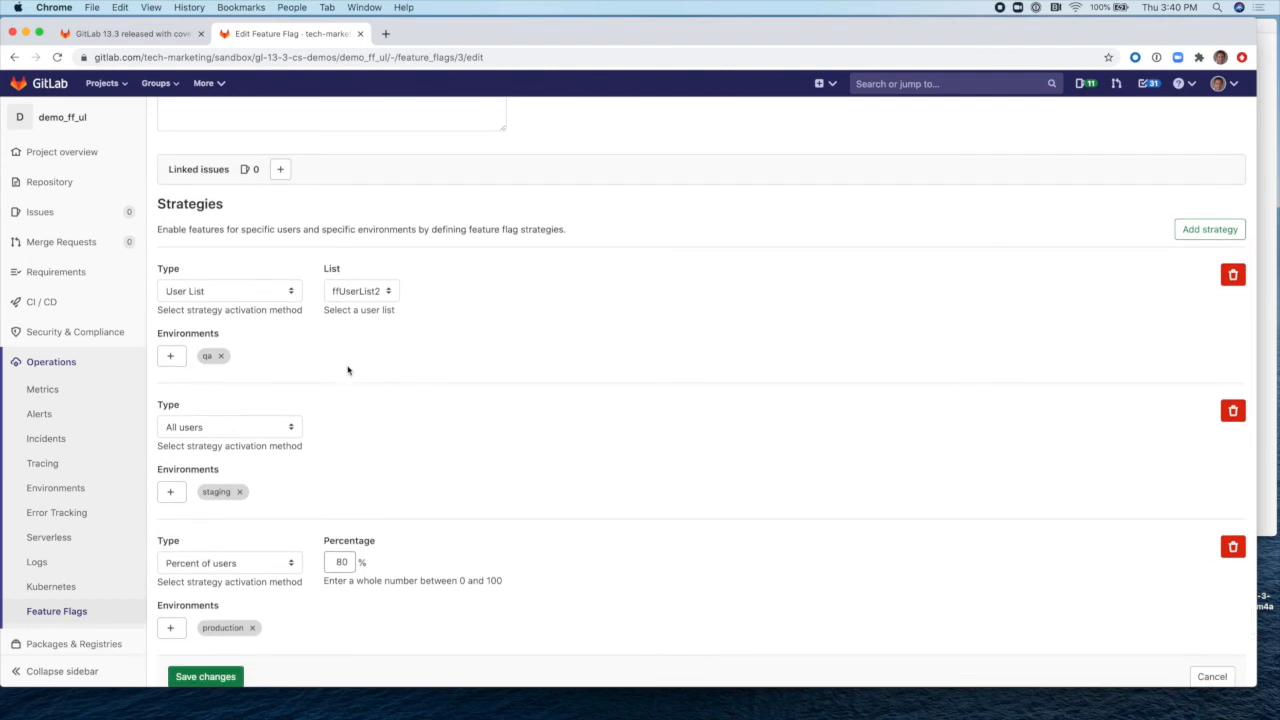
scroll(341, 373, "down", 1)
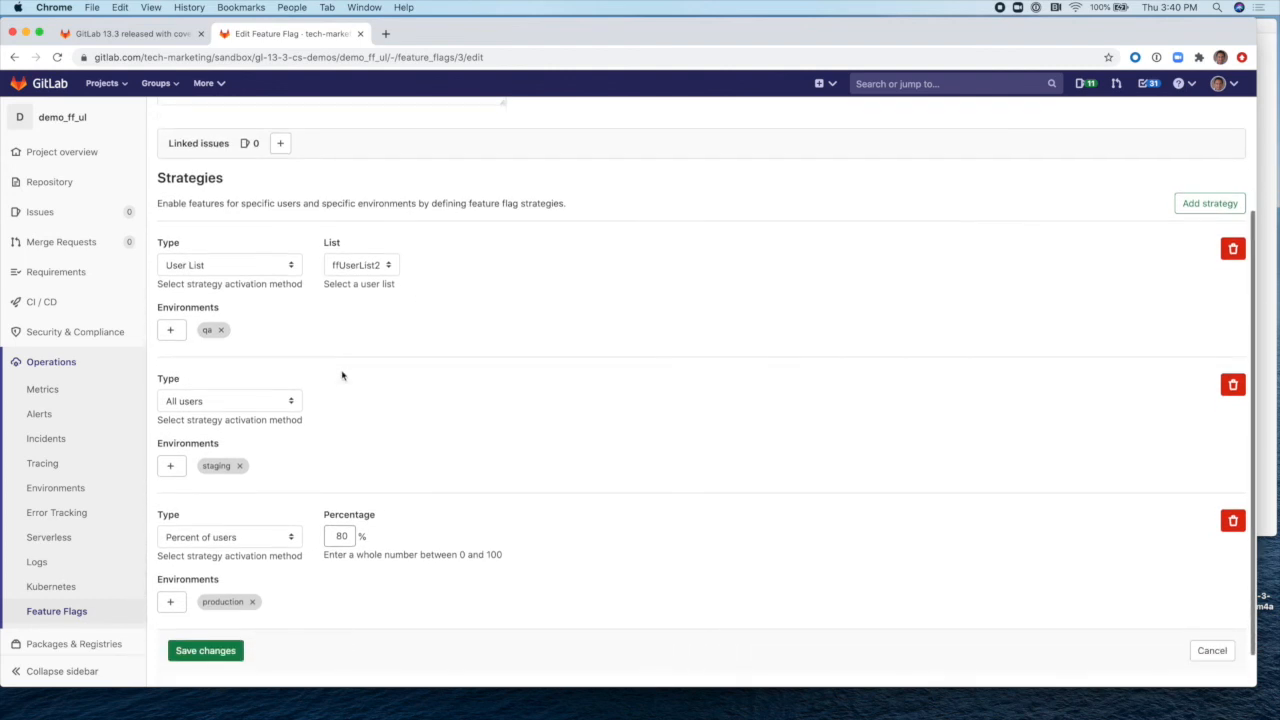
scroll(341, 372, "up", 4)
scroll(1134, 320, "up", 1)
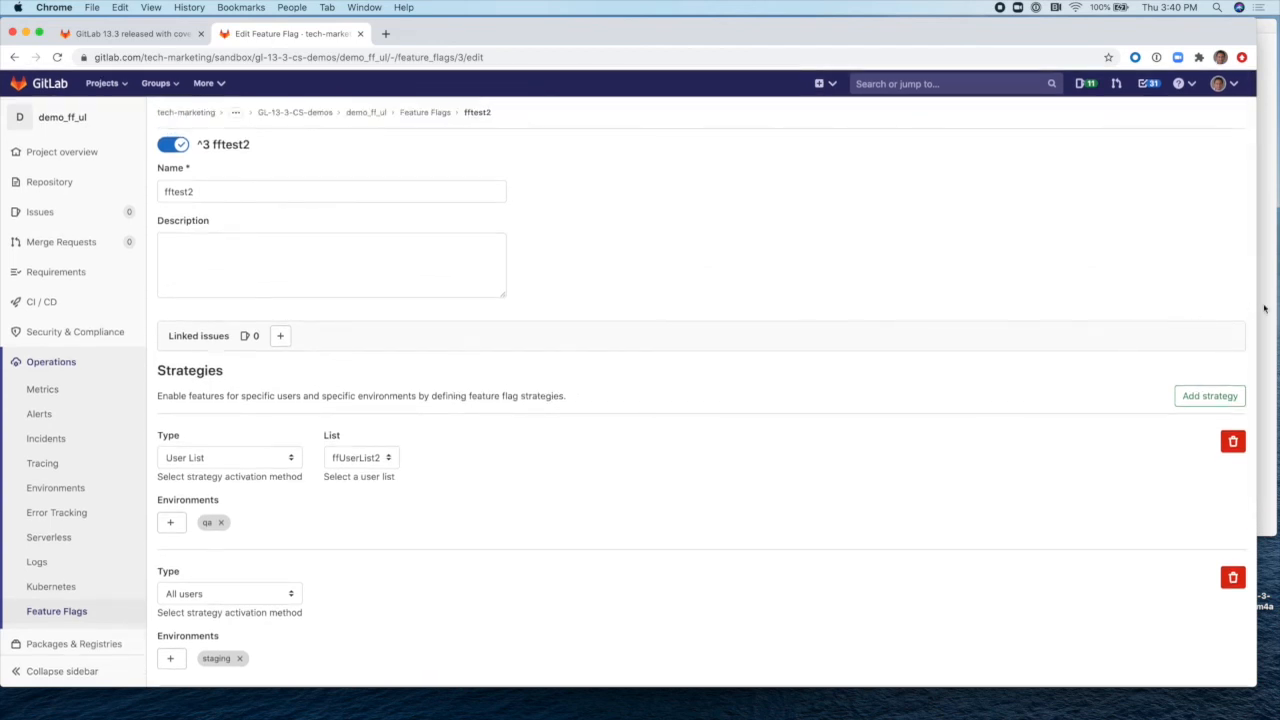
left_click(1263, 304)
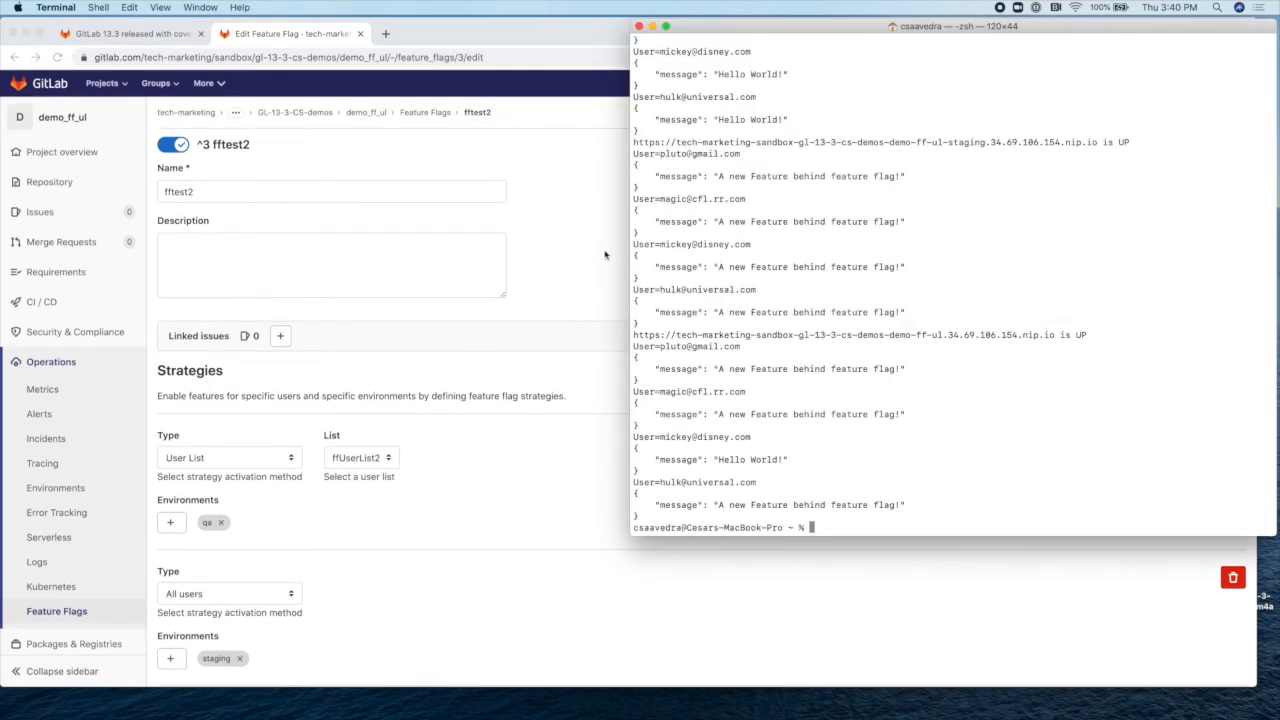